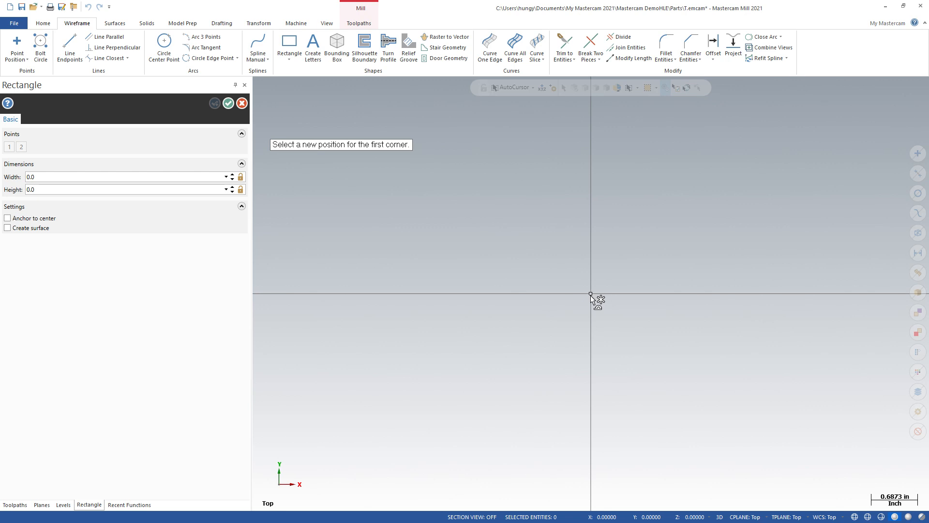
Step: Draw a rectangle with its lower-left corner at the origin and set its width to 4.0 inches
left_click(591, 294)
left_click(800, 162)
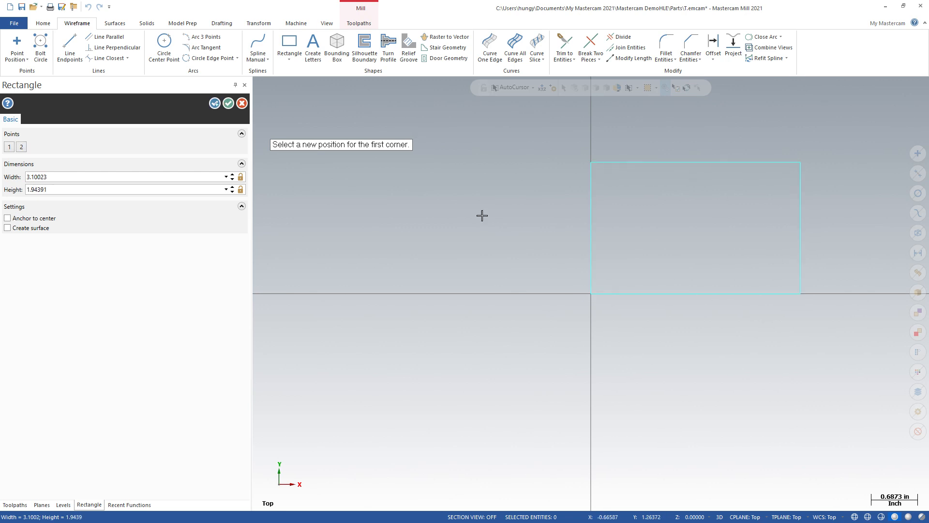
left_click(64, 177)
type("4.0")
left_click(69, 190)
left_click(229, 104)
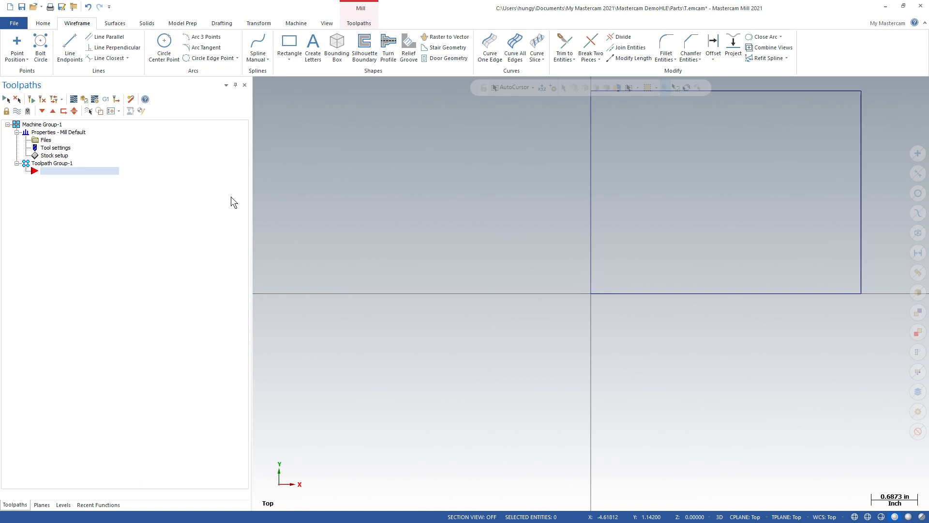
Step: Extrude the rectangle chain upward as a new solid body
middle_click_drag(423, 276, 392, 185)
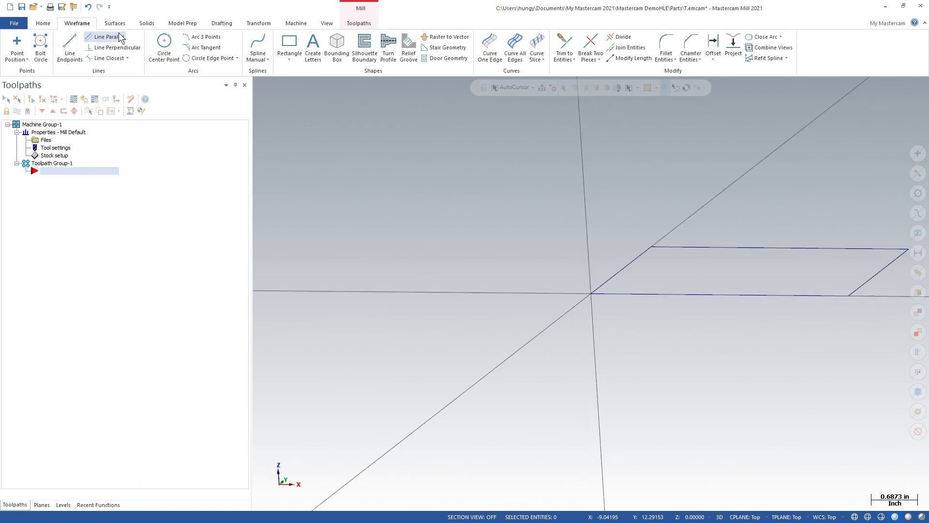
left_click(145, 25)
left_click(90, 44)
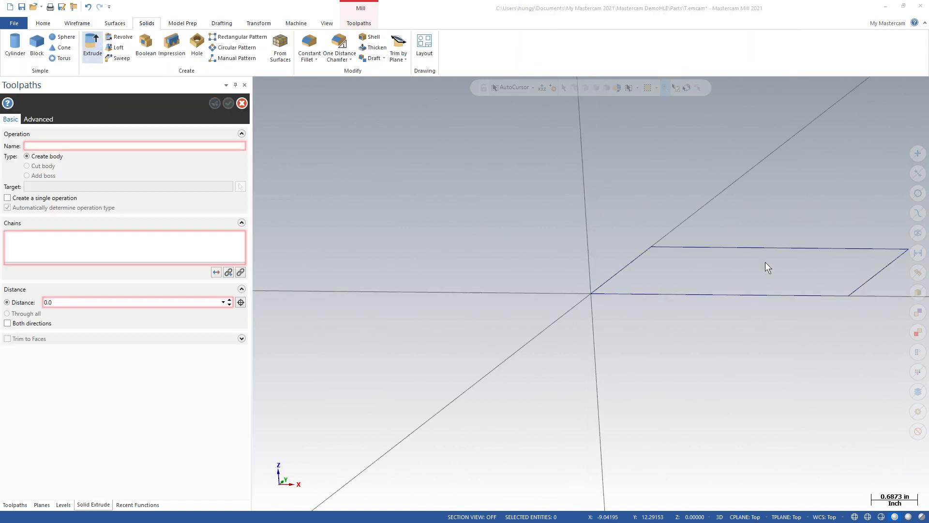
left_click(670, 302)
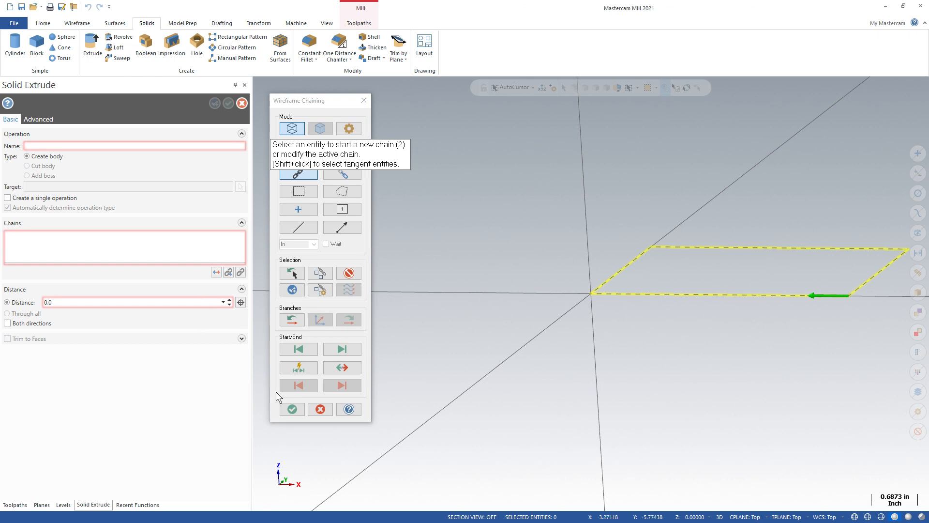
left_click(292, 409)
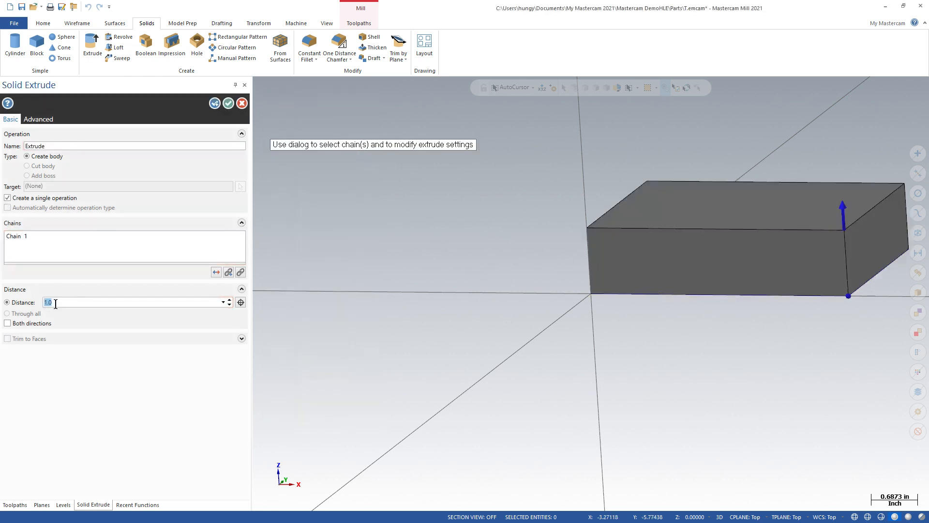
left_click(228, 103)
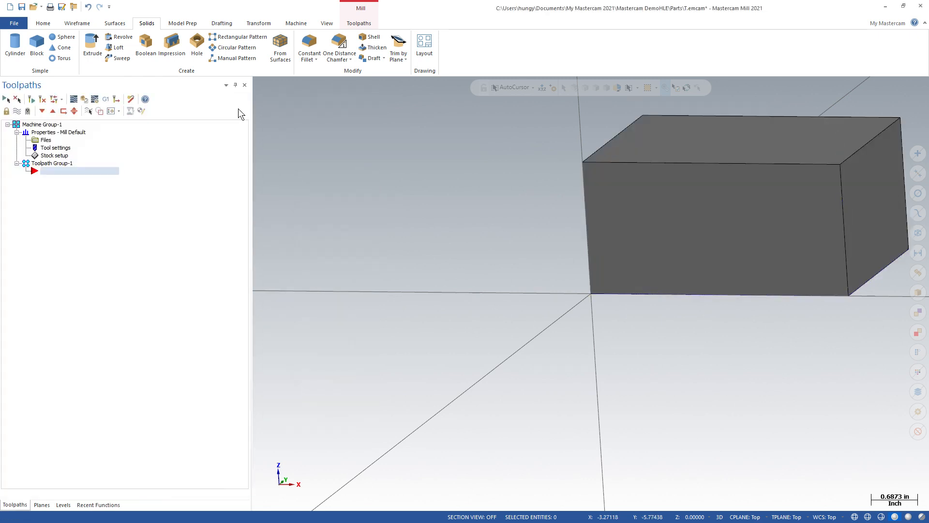
Step: Apply a One Distance Chamfer to the block's top edge at the +X end, reaching about halfway down the end face
scroll(573, 189, "up", 3)
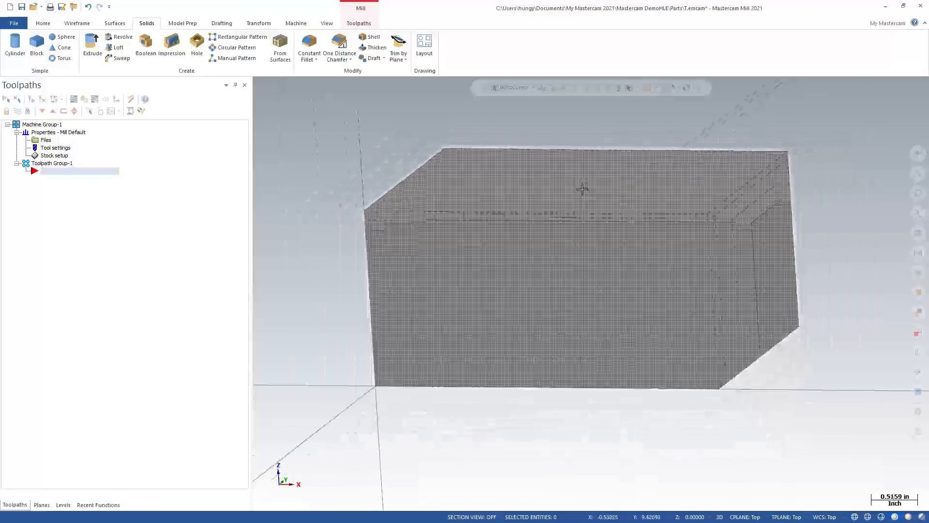
left_click(339, 48)
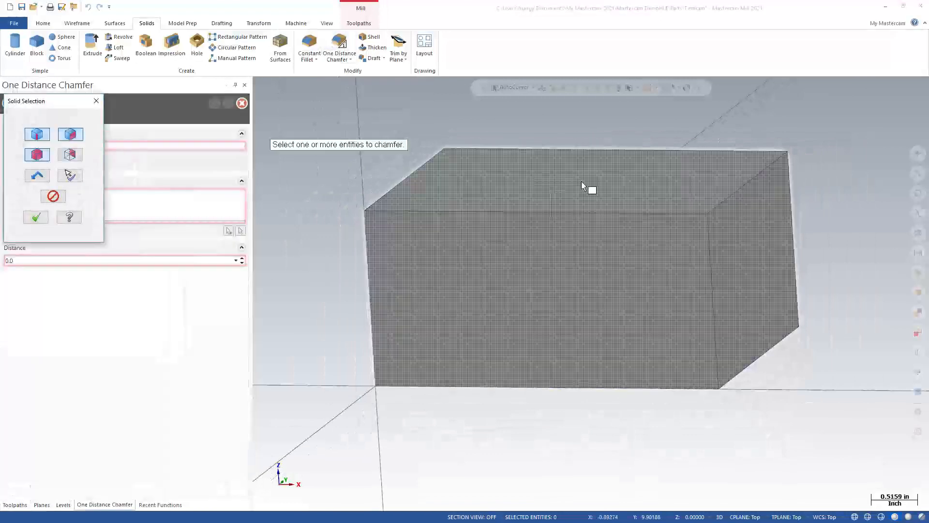
left_click(737, 191)
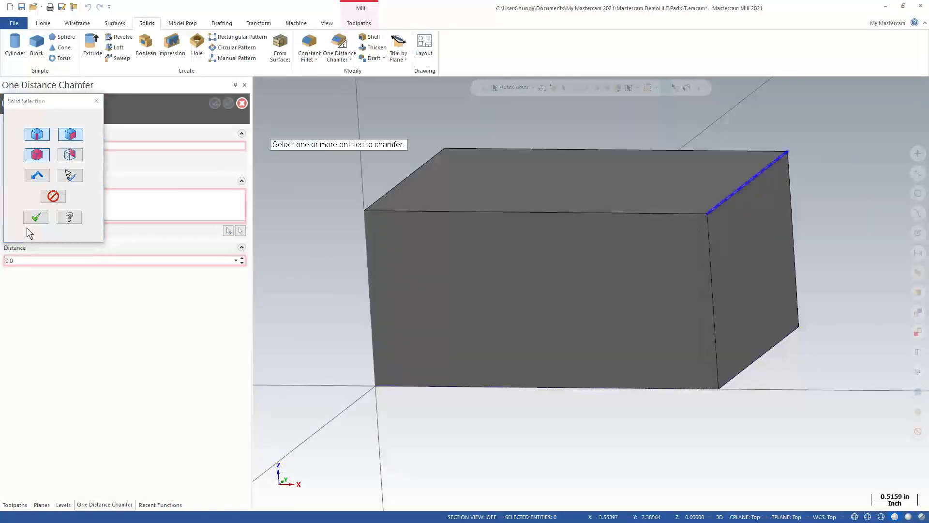
left_click(36, 217)
double_click(21, 261)
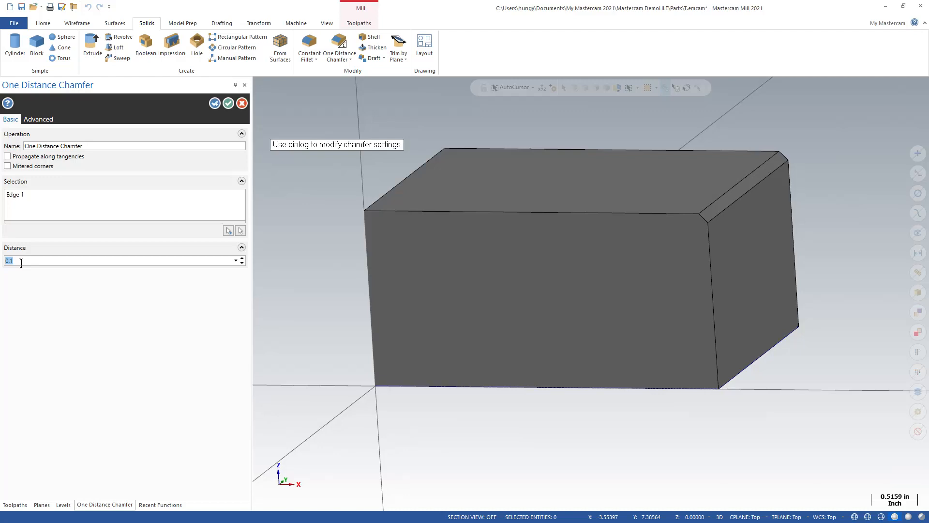
left_click(229, 103)
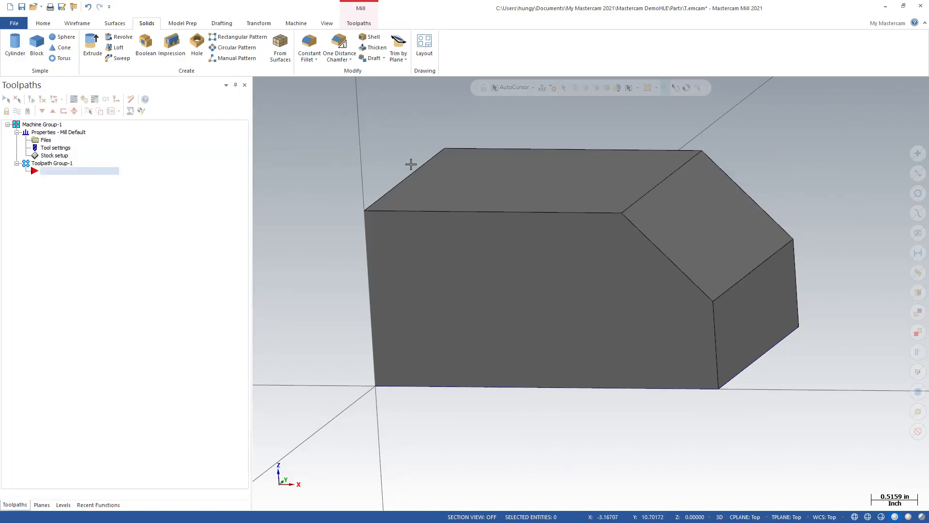
Step: Apply a constant radius fillet of 1 inch to the block's top edge at the origin end, opposite the chamfer
left_click(309, 48)
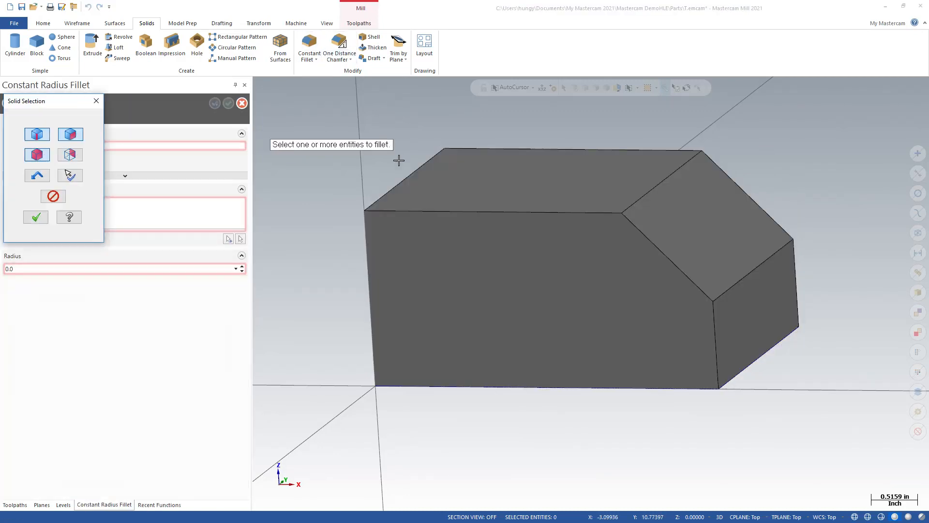
left_click(354, 194)
left_click(36, 217)
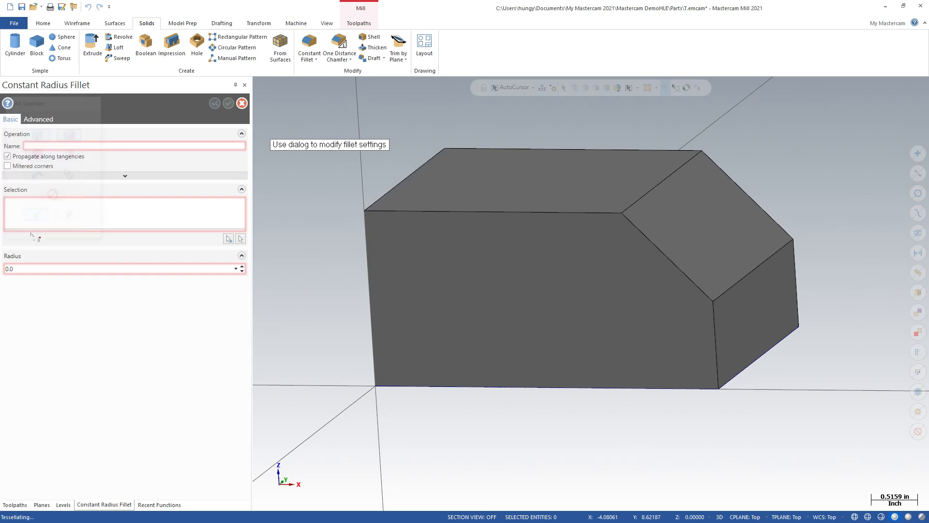
double_click(26, 269)
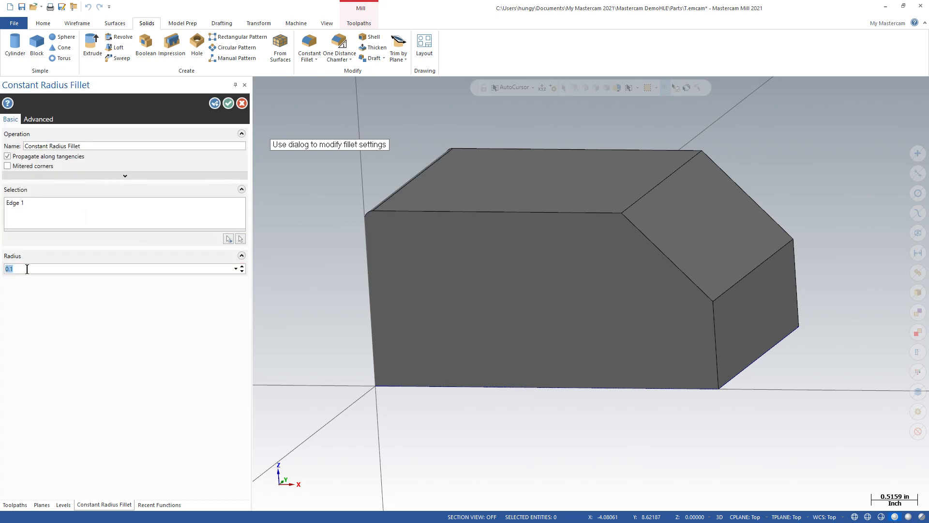
left_click(228, 103)
Step: Set the Right plane as the tool plane and the WCS, and examine how the part is oriented
middle_click_drag(409, 181, 449, 183)
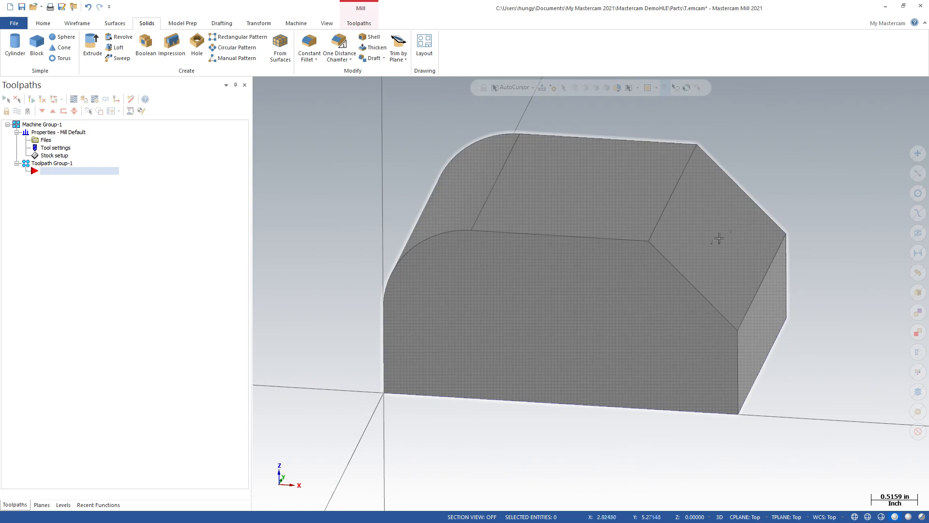
middle_click_drag(794, 141, 527, 212)
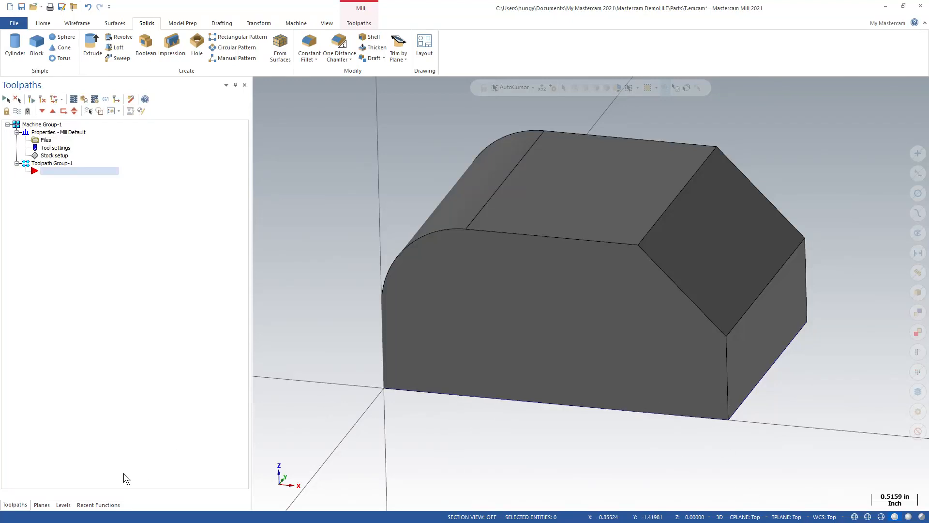
left_click(42, 504)
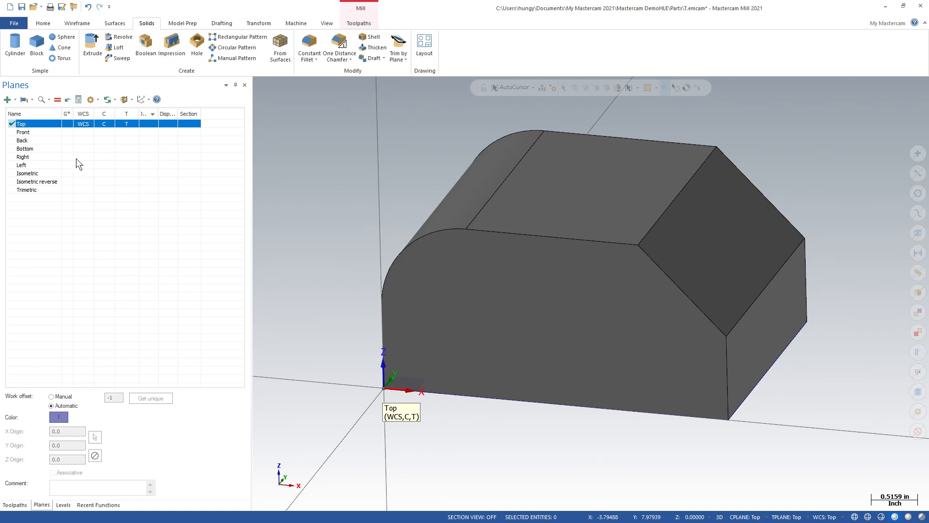
left_click(124, 157)
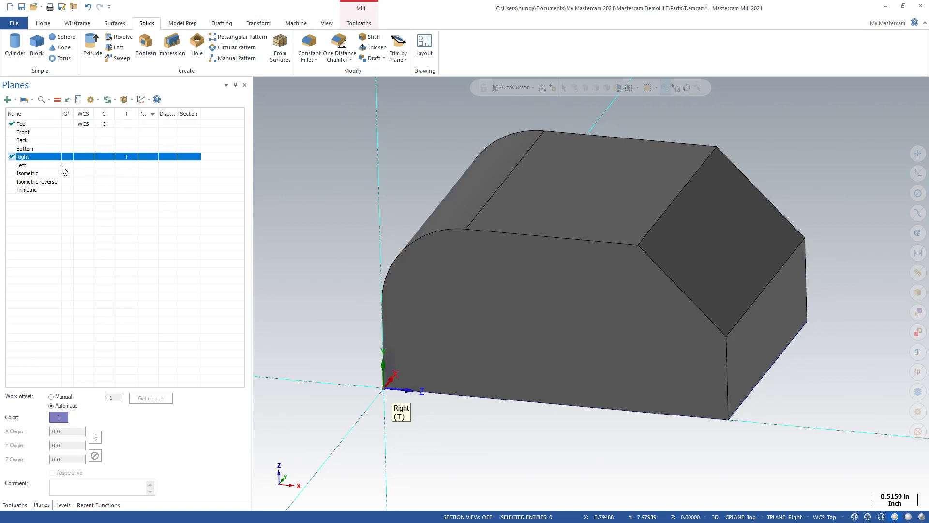
left_click(84, 158)
mouse_move(532, 317)
middle_mouse_down()
mouse_move(384, 272)
mouse_move(452, 209)
mouse_move(446, 225)
middle_mouse_up()
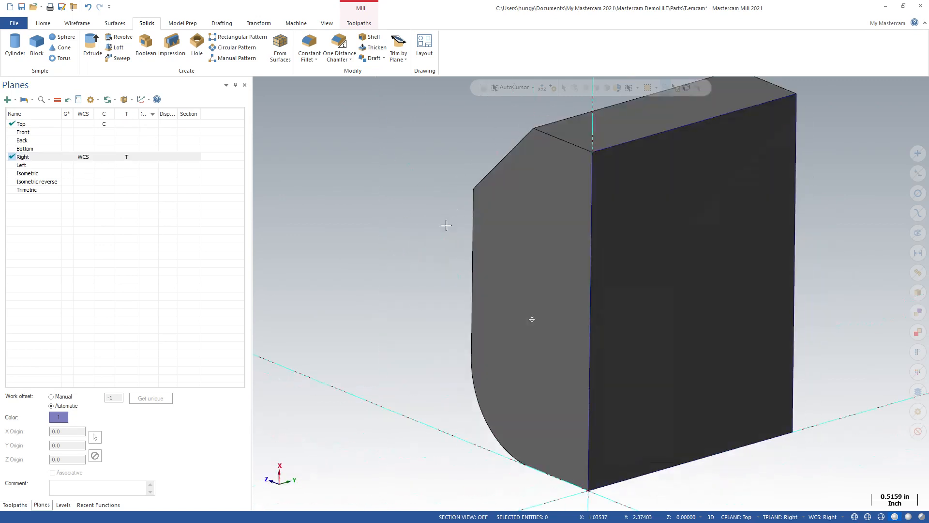
left_click(84, 160)
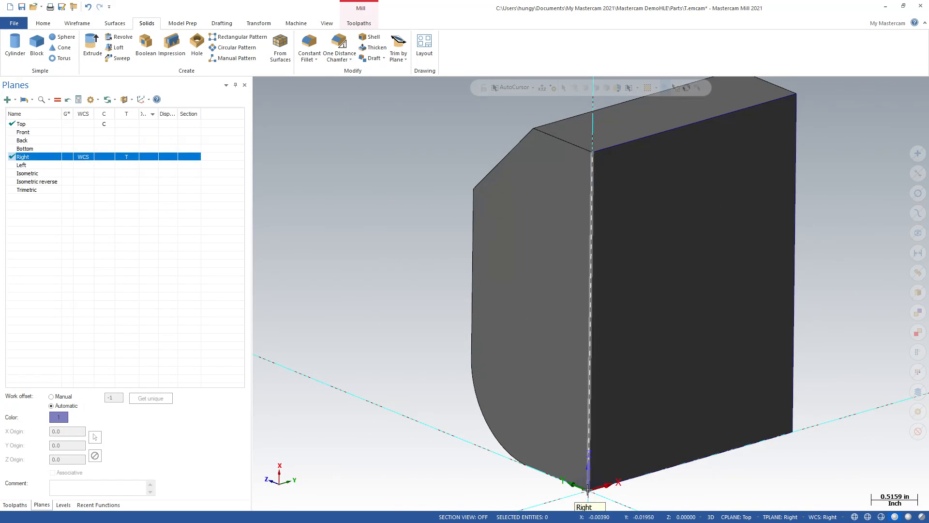
mouse_move(594, 289)
middle_mouse_down()
mouse_move(556, 425)
mouse_move(501, 134)
middle_mouse_up()
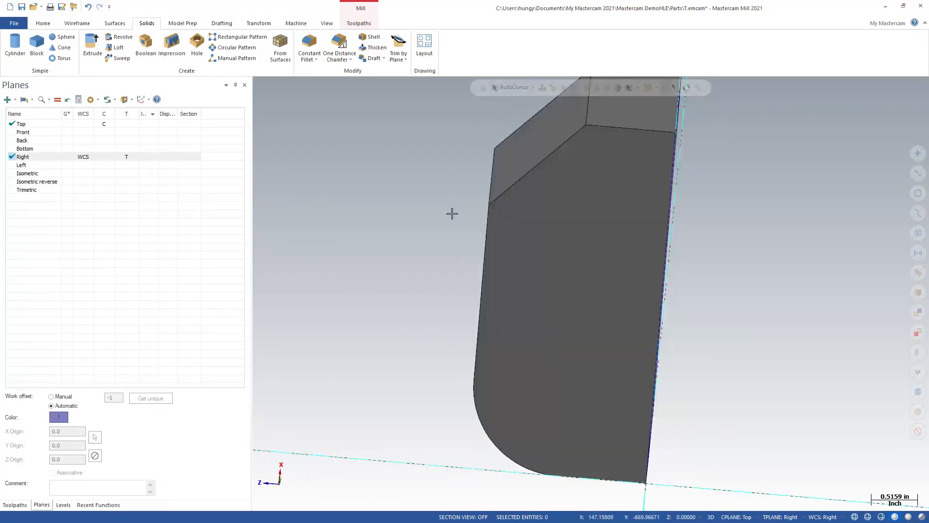
scroll(452, 213, "down", 3)
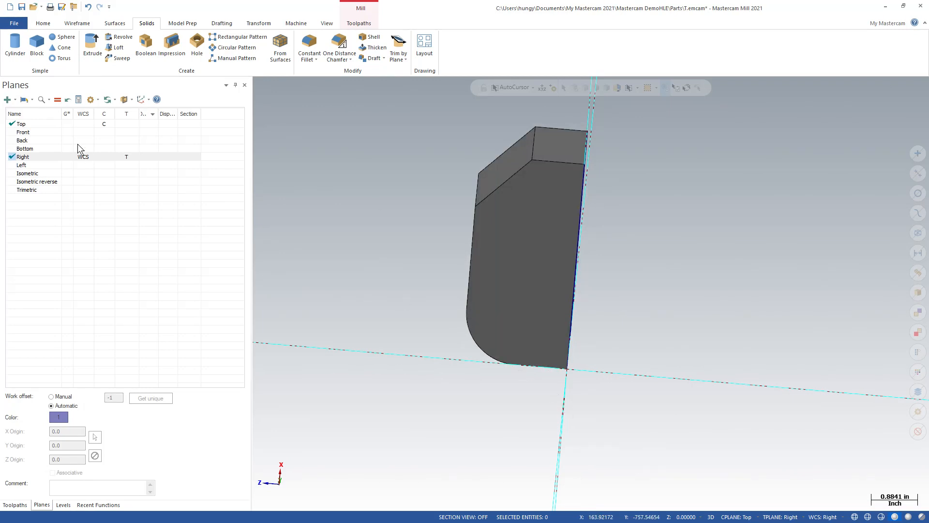
Step: Set the WCS, construction plane and tool plane back to the Top plane
left_click(21, 124)
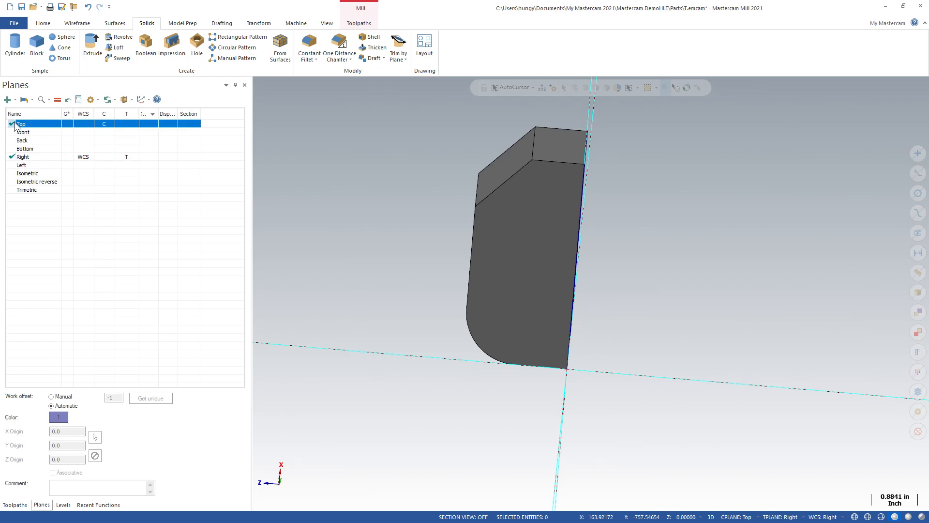
left_click(57, 99)
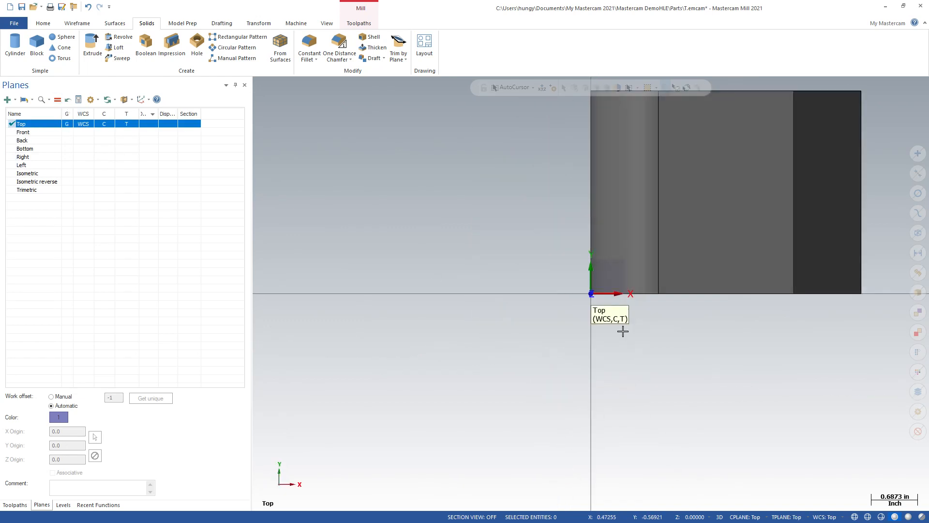
middle_click_drag(454, 371, 380, 289)
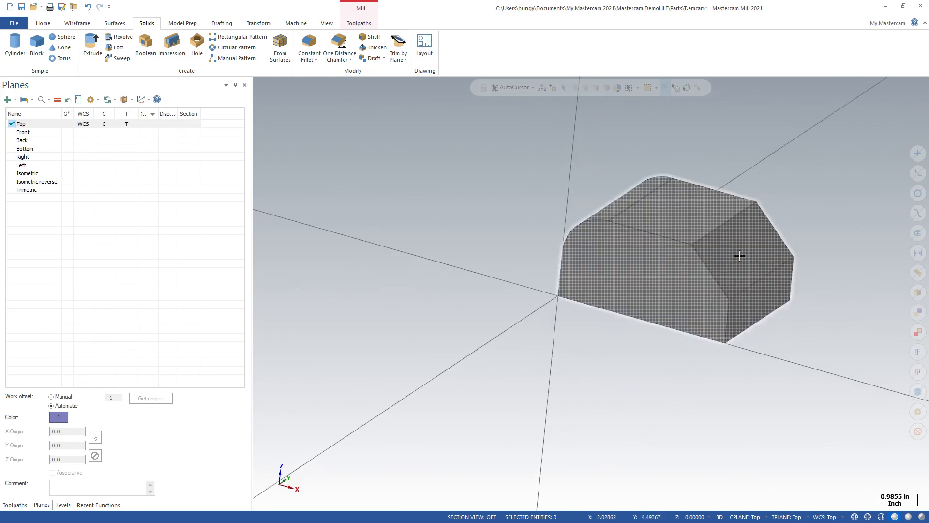
Step: Create a Parallel surface roughing toolpath with the Undefined boss/cavity option, using the sloped chamfer face as the drive surface
left_click(359, 23)
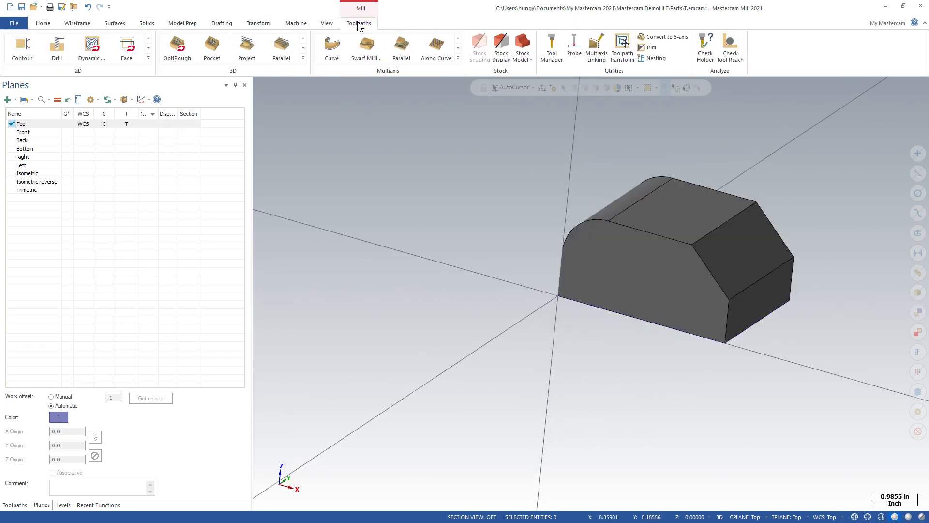
left_click(302, 58)
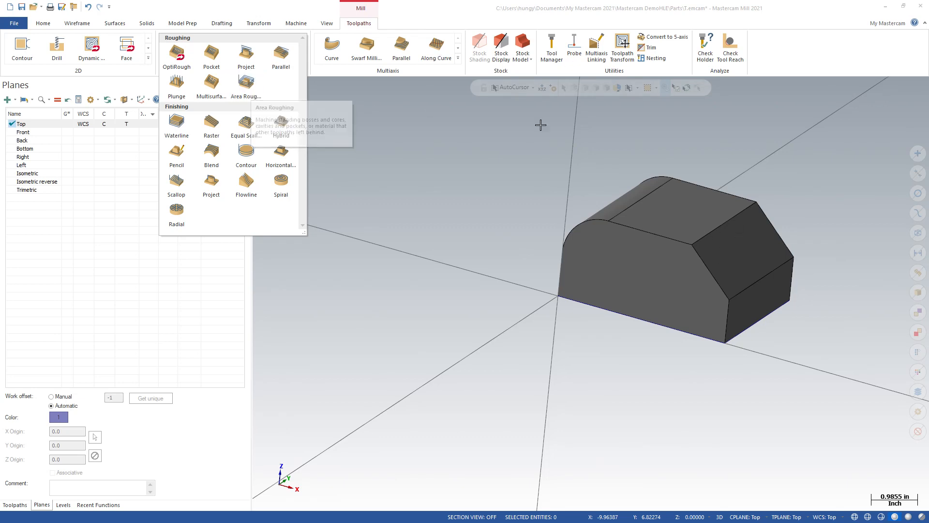
left_click(278, 52)
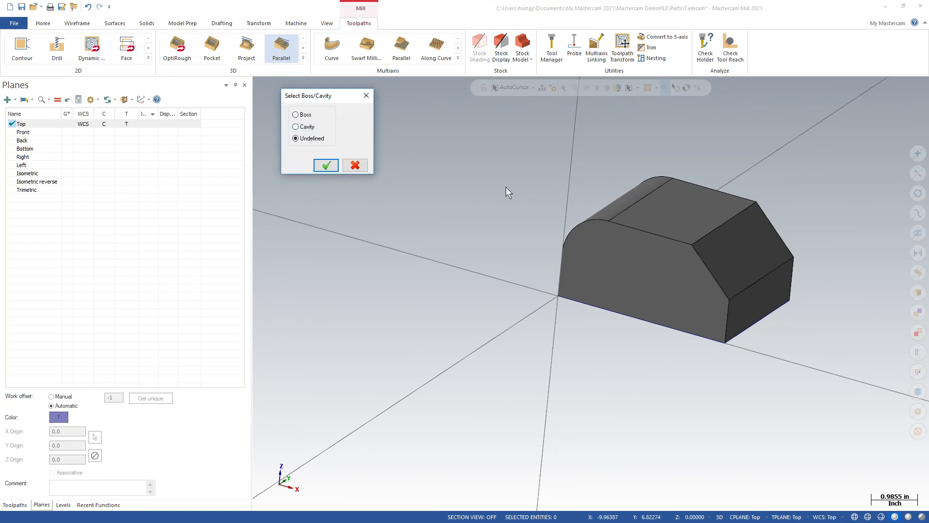
left_click(321, 165)
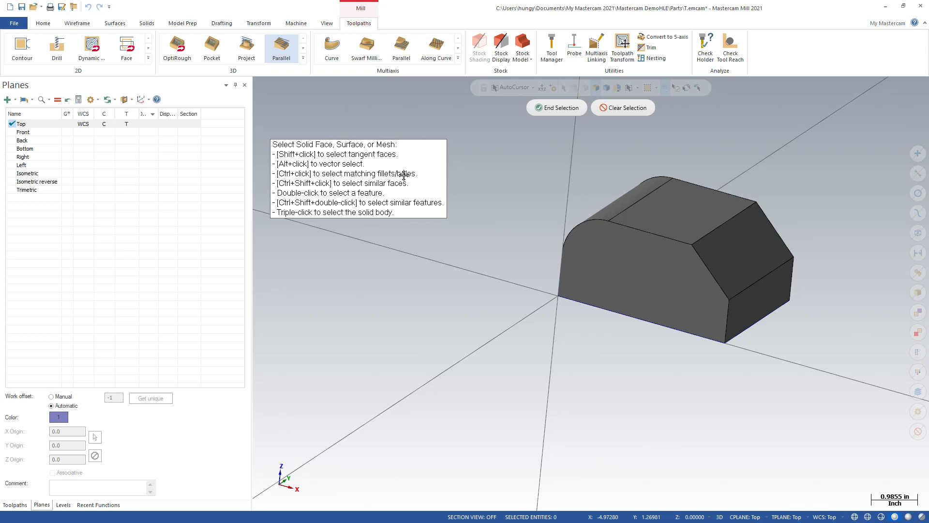
left_click(727, 263)
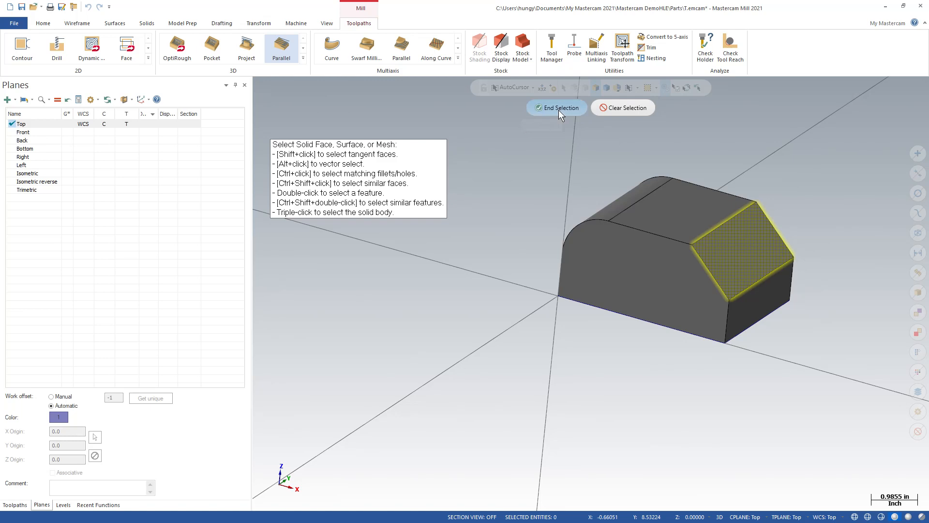
left_click(559, 109)
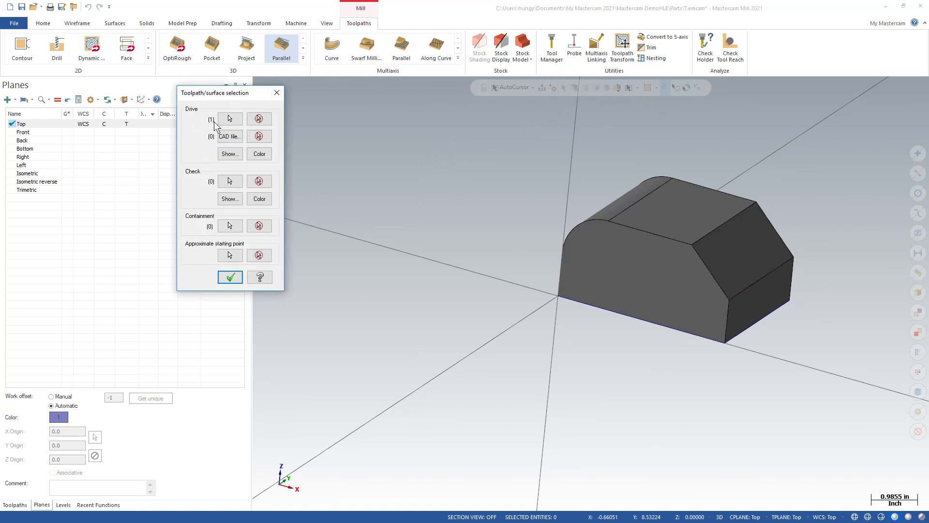
left_click(231, 277)
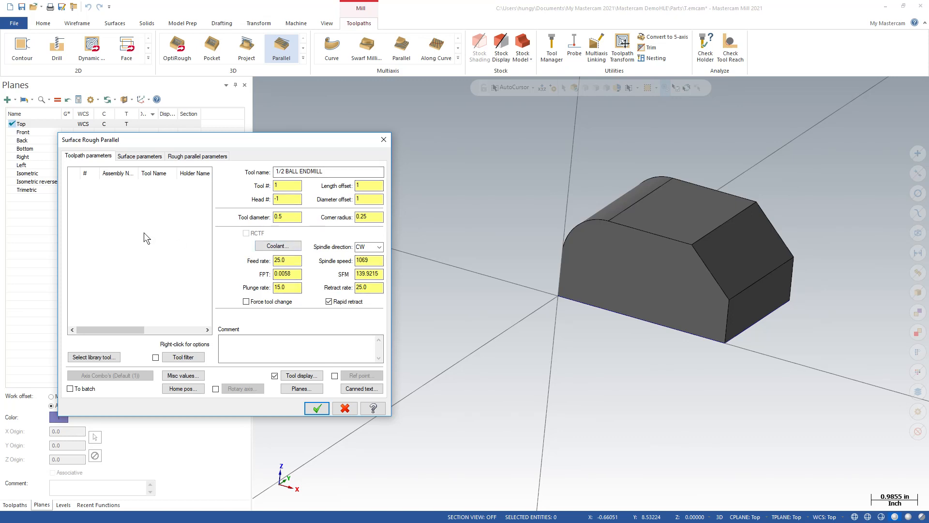
Step: Add the 1/2 BALL ENDMILL from the Mill_Inch tool library to the parallel roughing toolpath
left_click(103, 357)
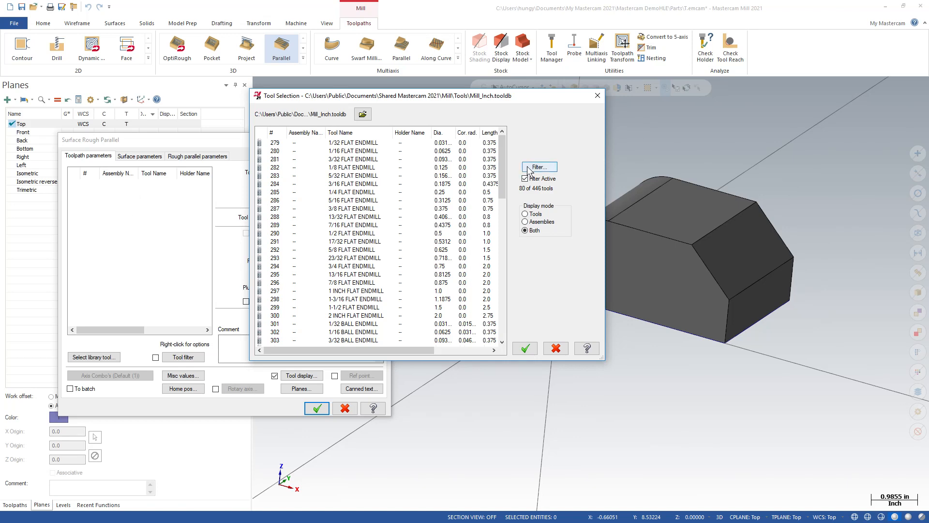
left_click_drag(503, 172, 502, 218)
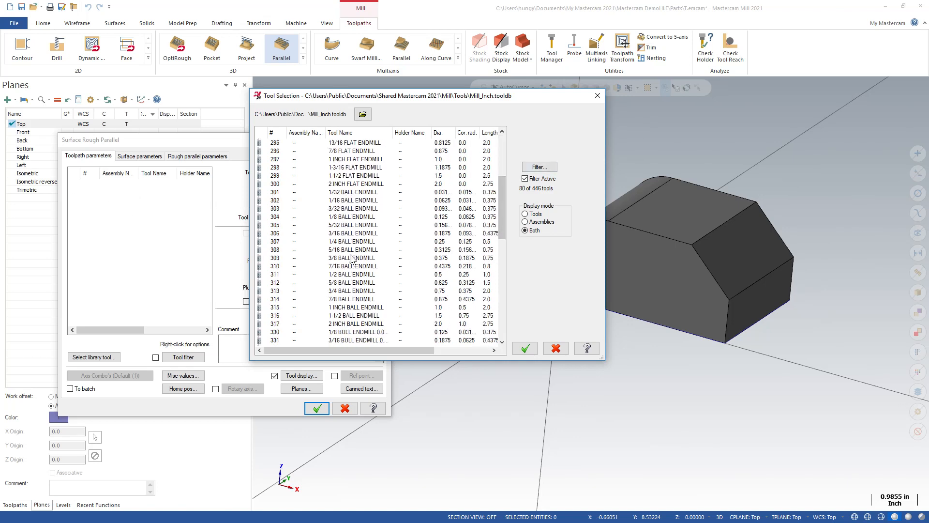
left_click(339, 274)
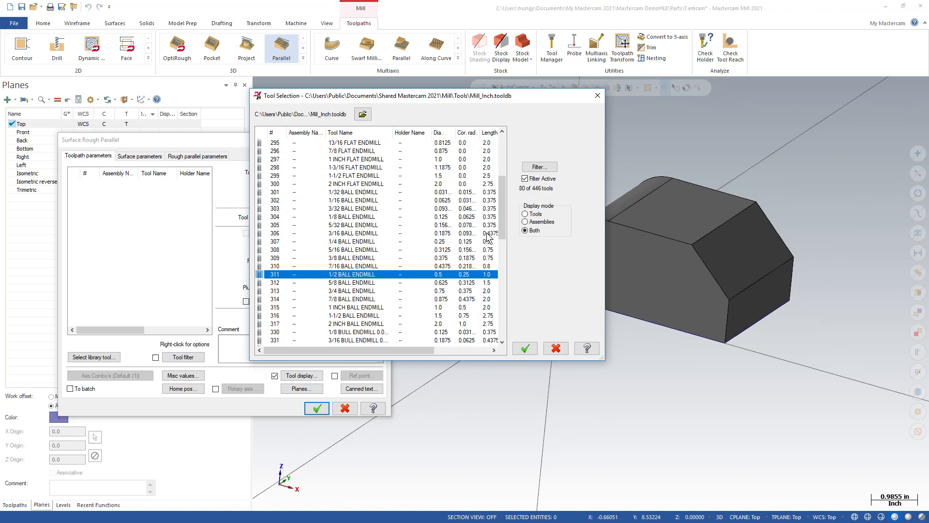
left_click(526, 348)
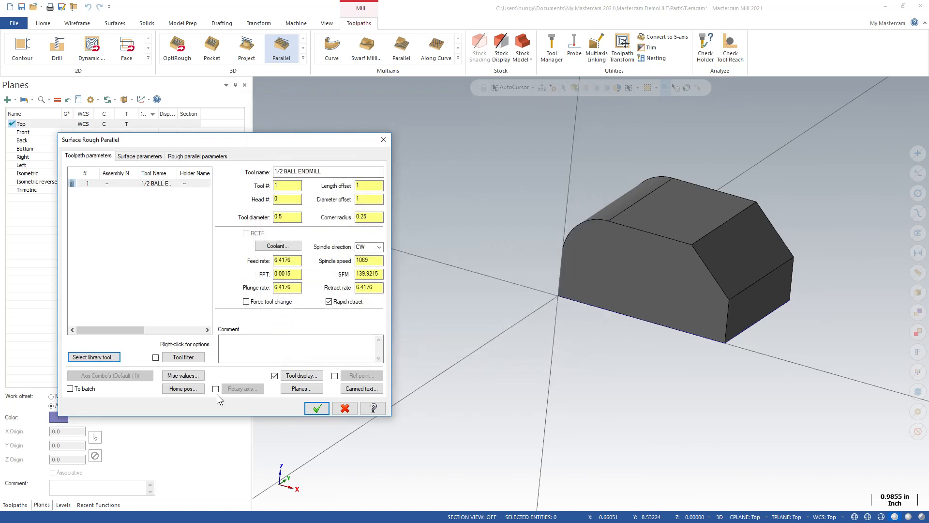
Step: Set the stock to leave on the drive surface to 0.05 and generate the parallel roughing toolpath
left_click(139, 156)
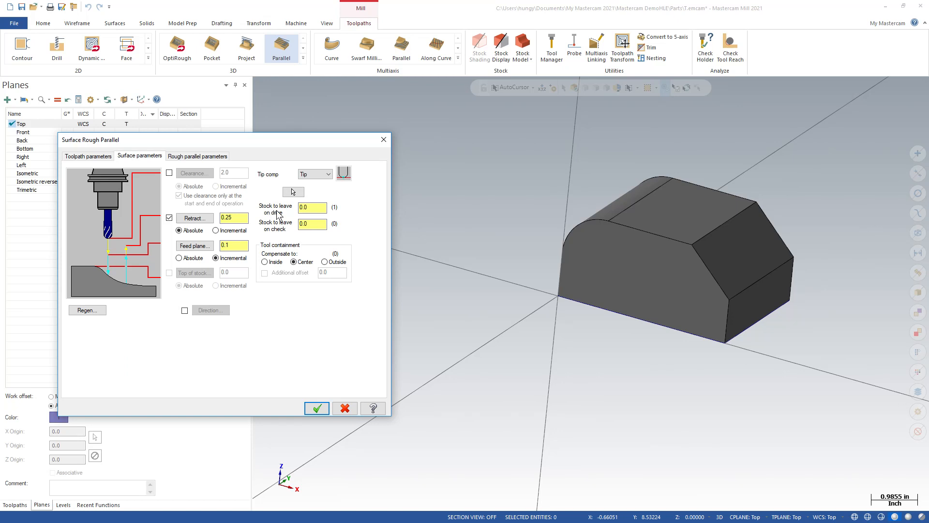
left_click(313, 209)
type("5")
left_click(201, 157)
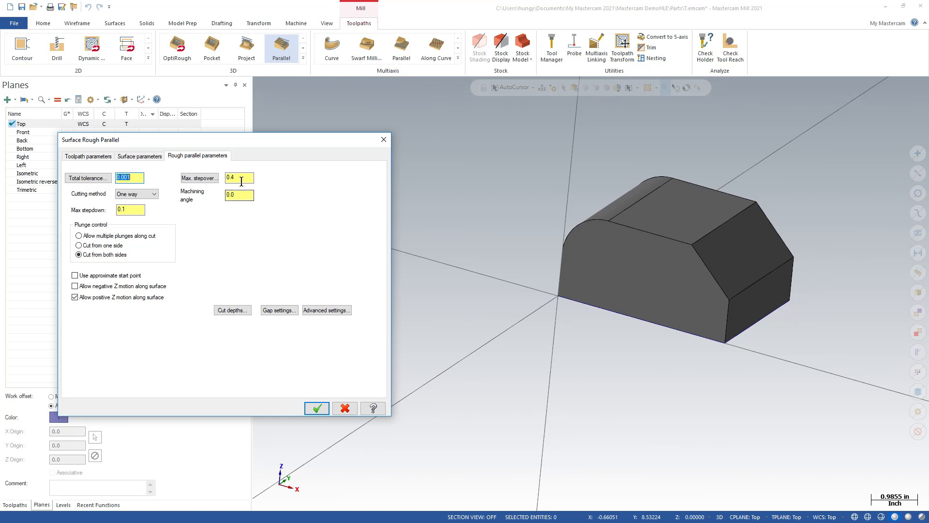
left_click(317, 408)
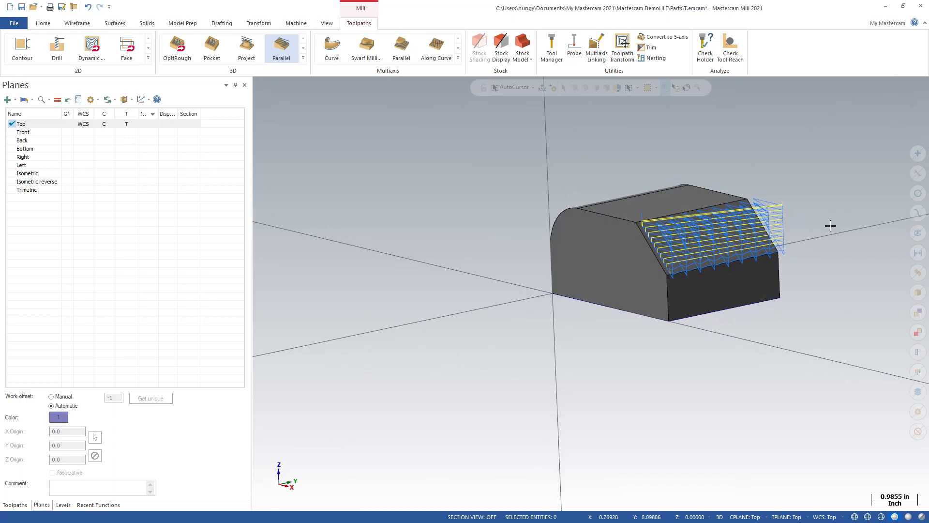
Step: Examine the parallel toolpath along the chamfer face from several angles and in the Front view, with the toolpath operations list shown
scroll(832, 242, "up", 5)
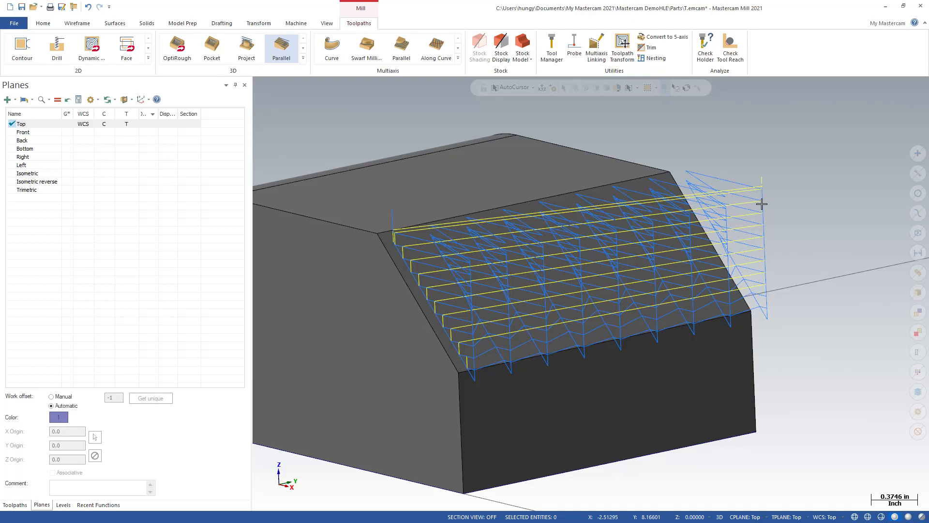
middle_click_drag(742, 249, 761, 332)
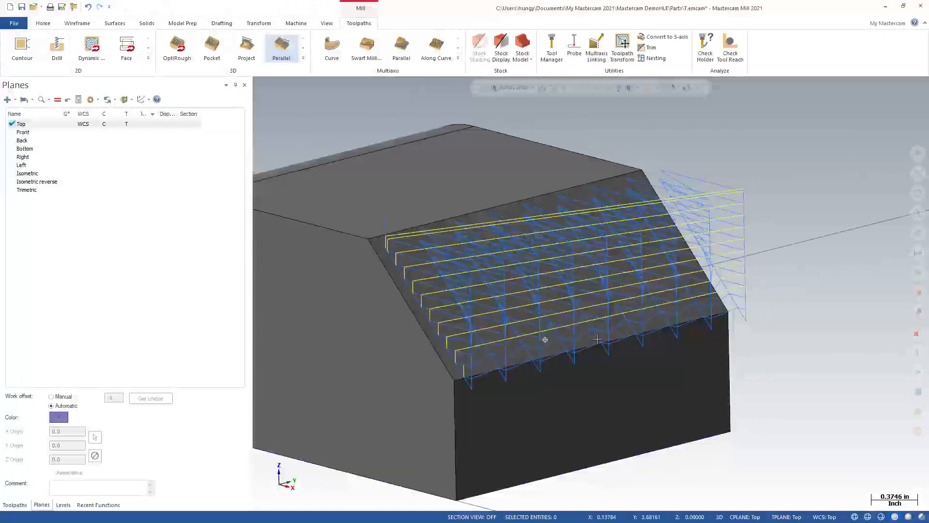
middle_click_drag(589, 359, 370, 220)
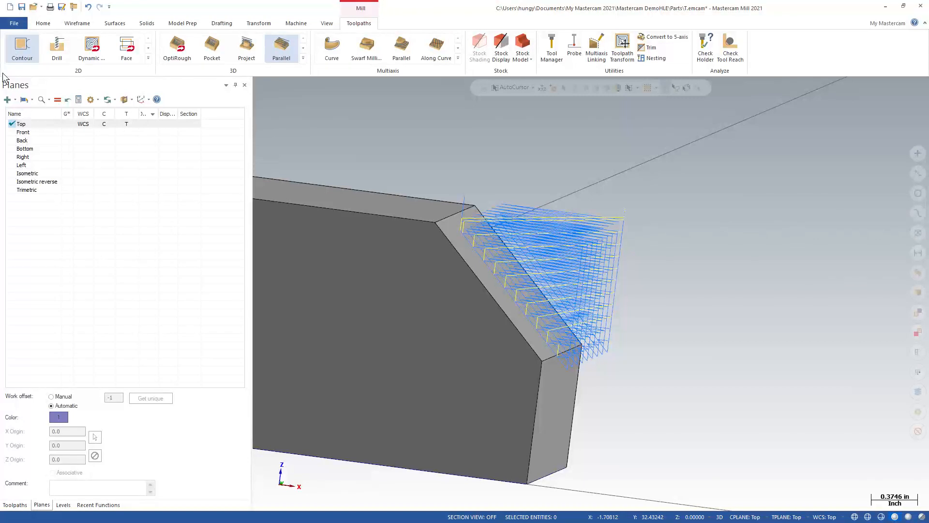
left_click(15, 504)
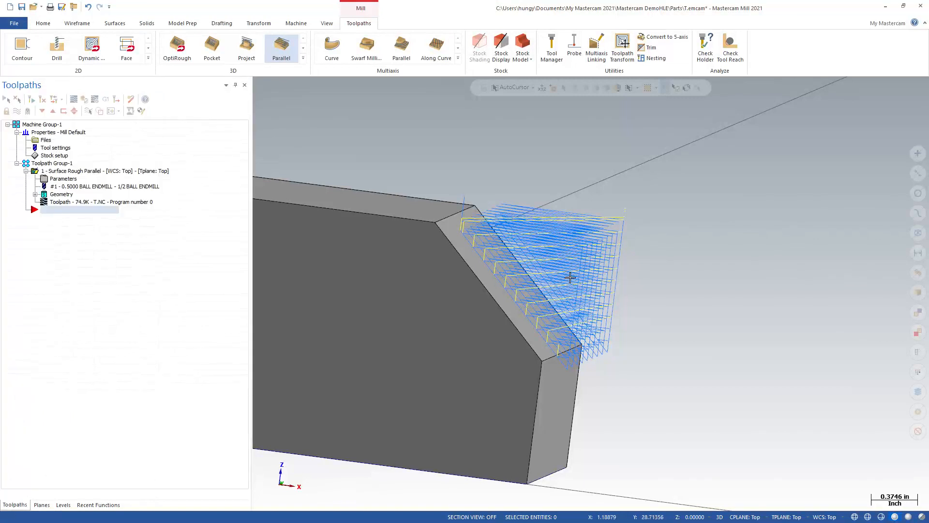
middle_click_drag(599, 248, 600, 239)
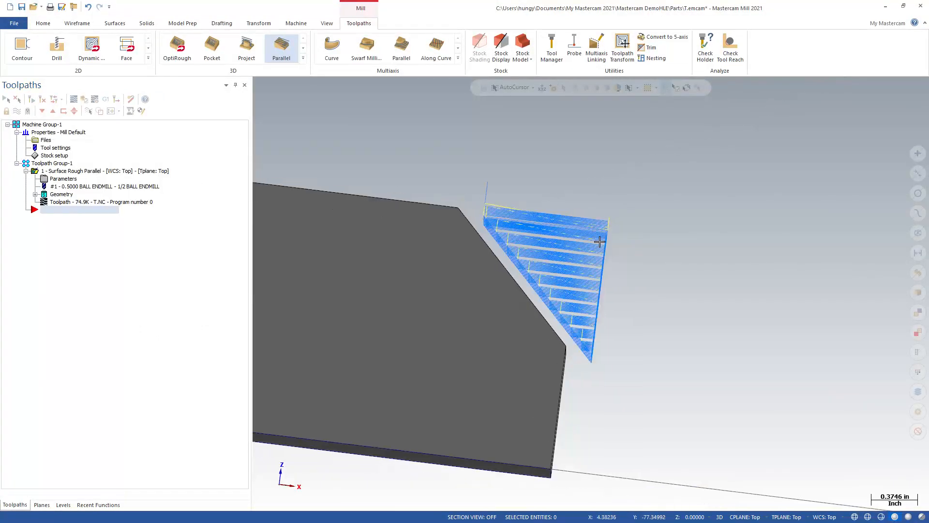
left_click(327, 23)
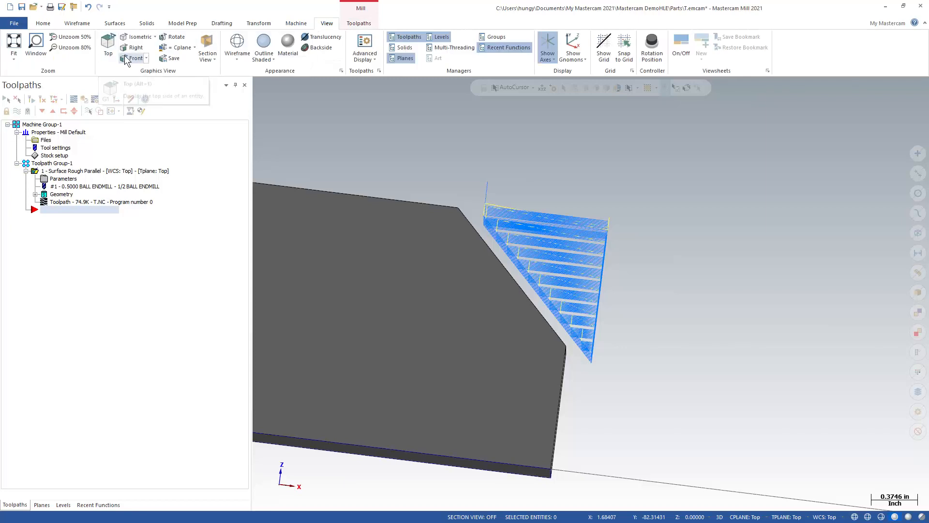
left_click(133, 58)
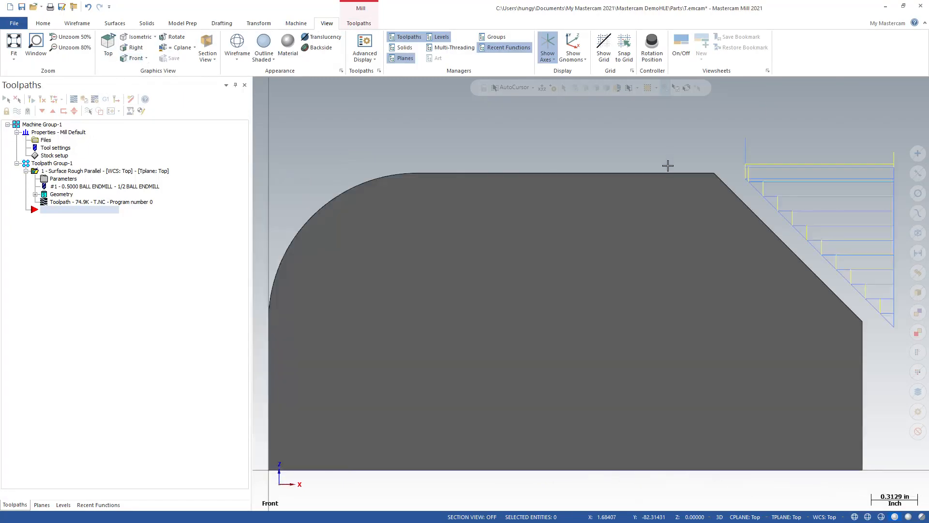
scroll(303, 338, "down", 2)
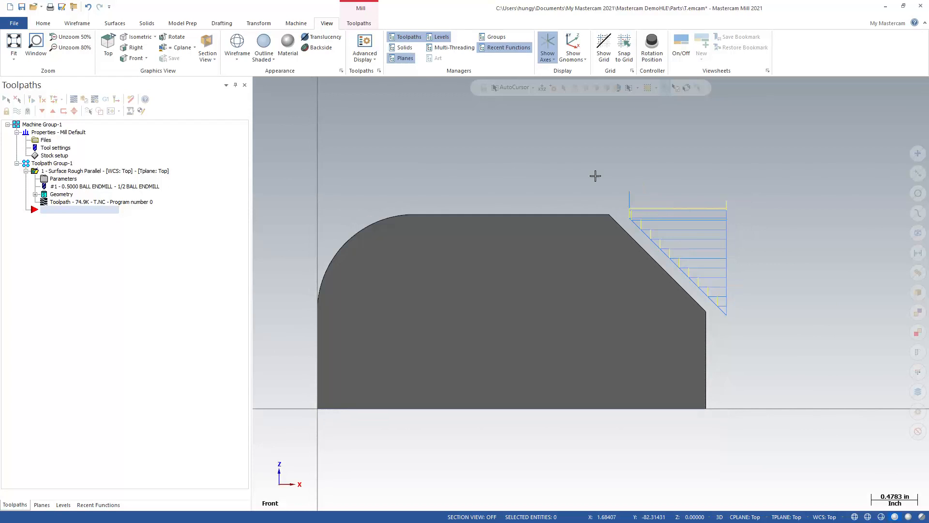
Step: Backplot the toolpath and advance the ball endmill to a lower pass along the chamfer to inspect its contact
left_click(74, 98)
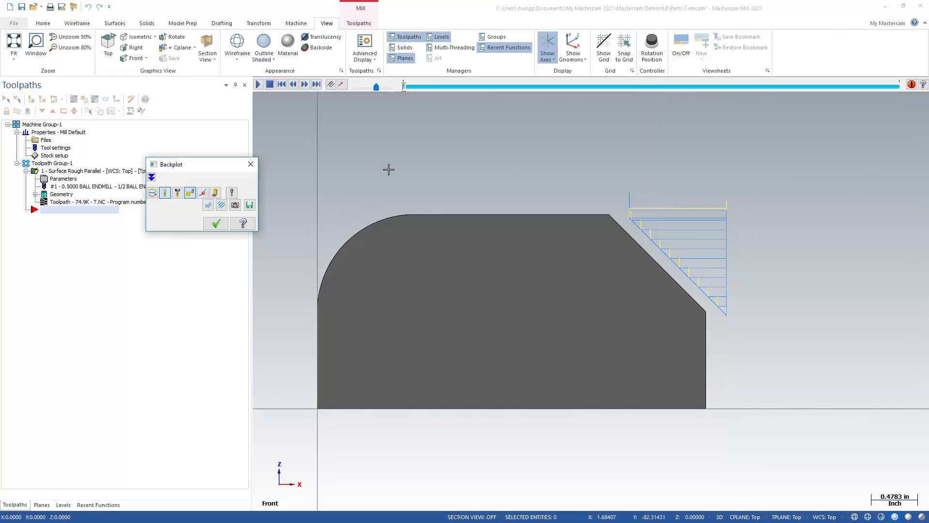
mouse_move(402, 89)
left_mouse_down()
mouse_move(559, 92)
mouse_move(756, 131)
left_mouse_up()
scroll(763, 198, "up", 3)
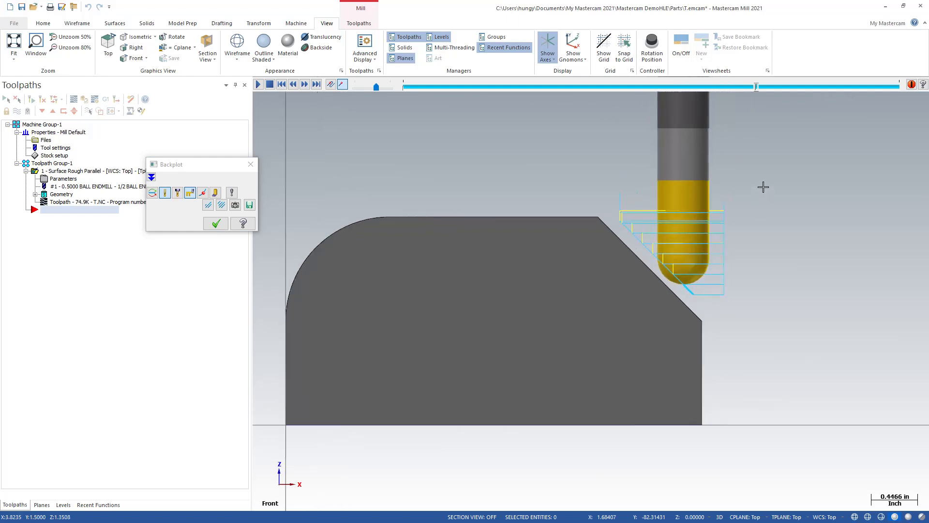
left_click_drag(754, 89, 772, 94)
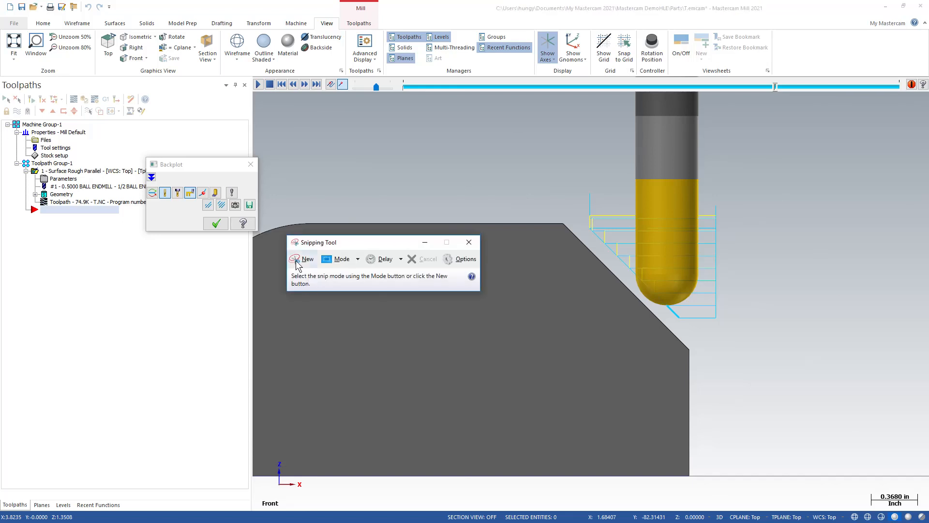
Step: Capture a Snipping Tool image of the ball endmill against the chamfer, move it aside and close the backplot
left_click(305, 259)
left_click_drag(471, 141, 816, 426)
left_click_drag(611, 60, 928, 61)
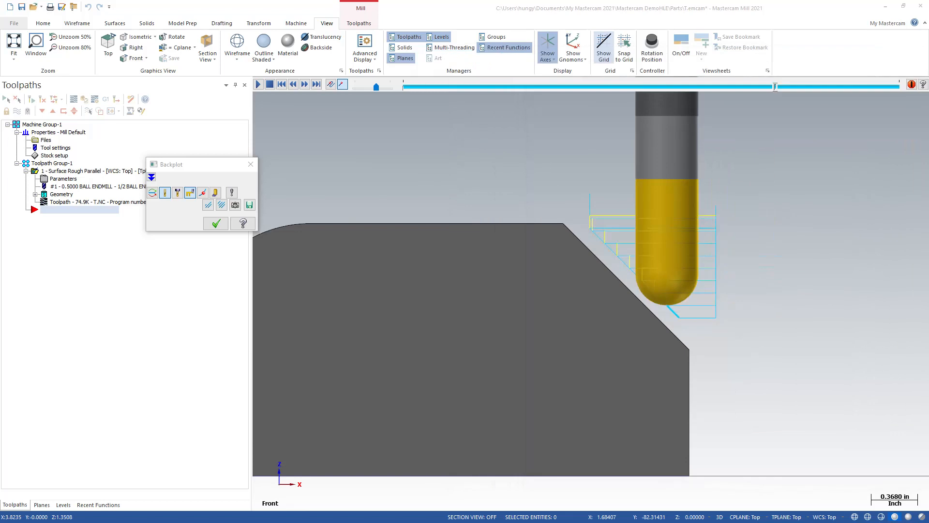
left_click(250, 165)
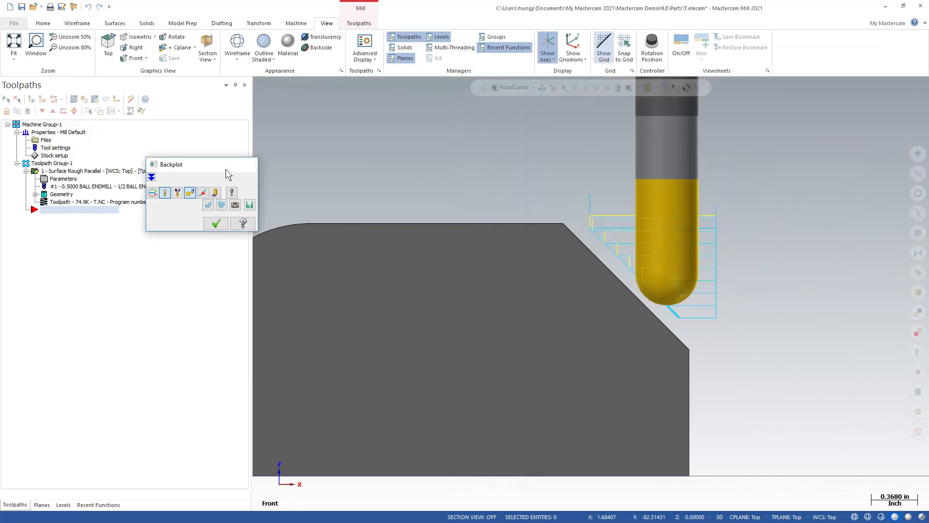
Step: Replace the toolpath's tool with the 1/2 FLAT ENDMILL from the tool library and regenerate the operation
left_click(63, 179)
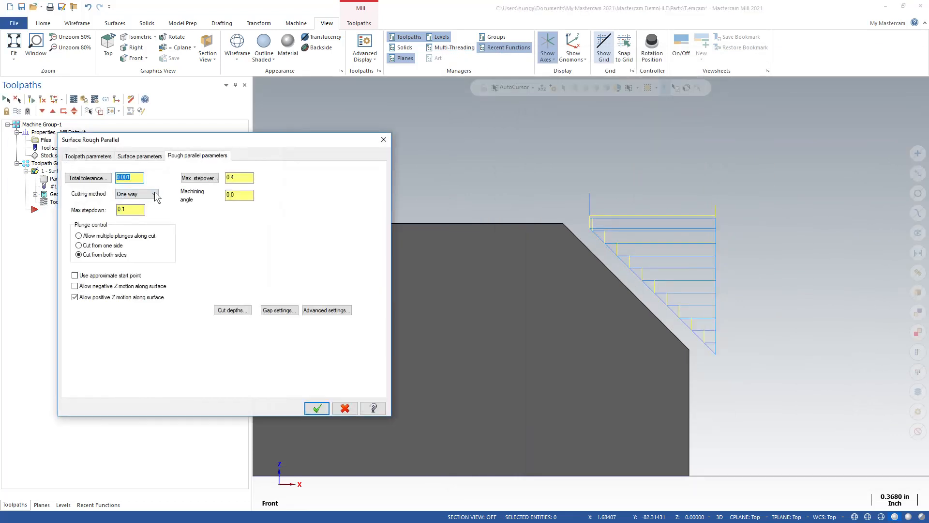
left_click(85, 155)
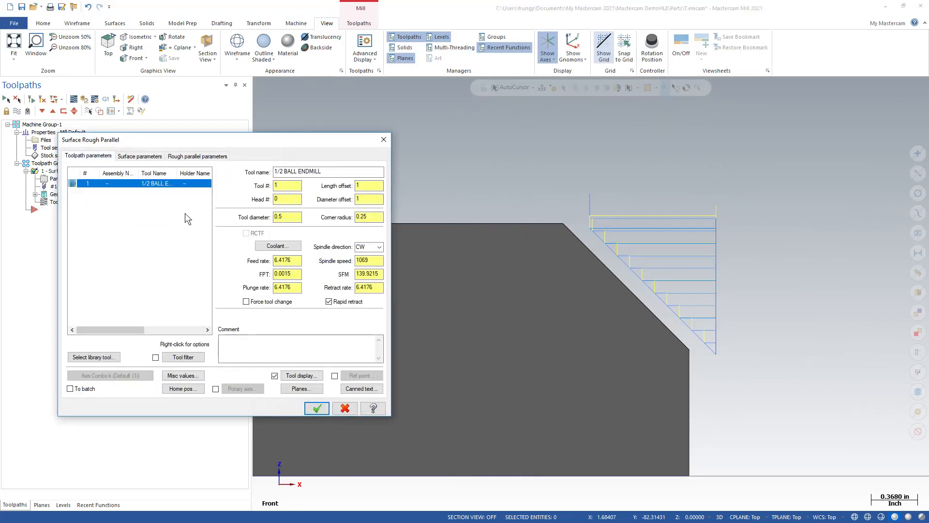
left_click(93, 357)
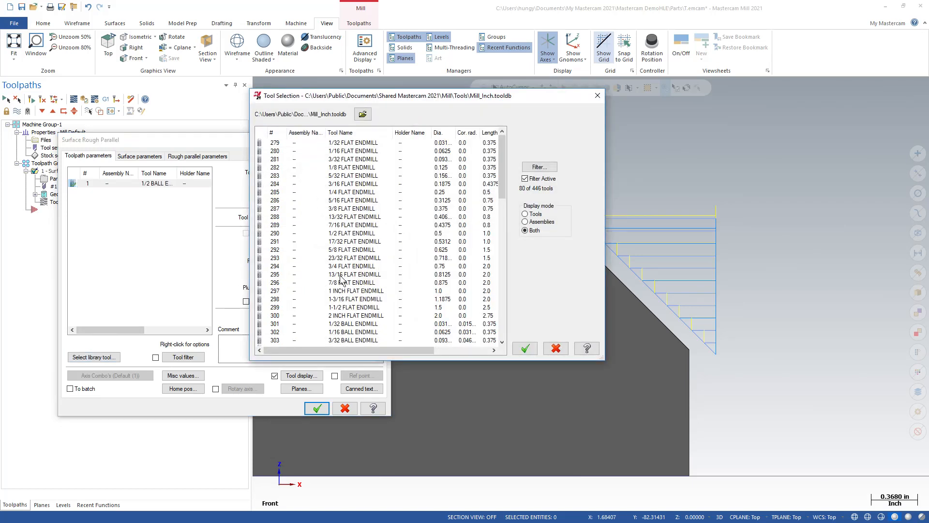
left_click(342, 233)
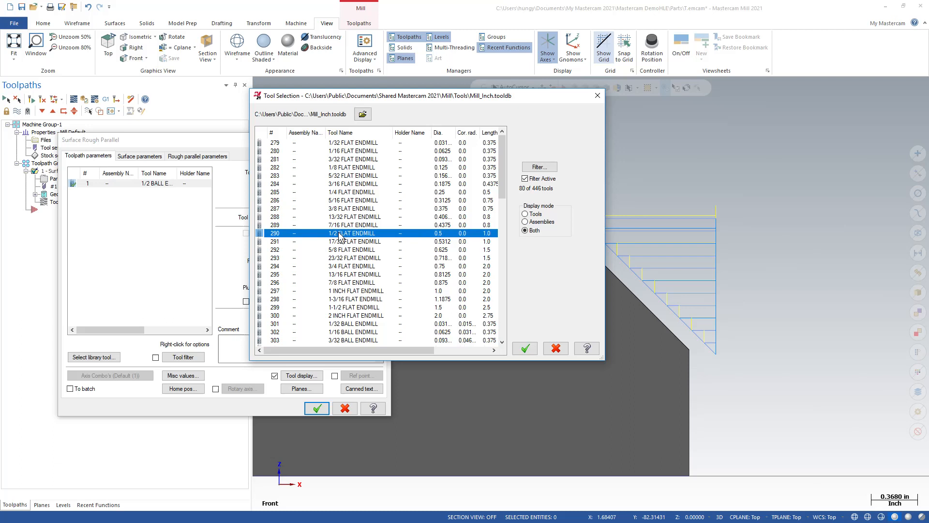
left_click(524, 349)
left_click(317, 408)
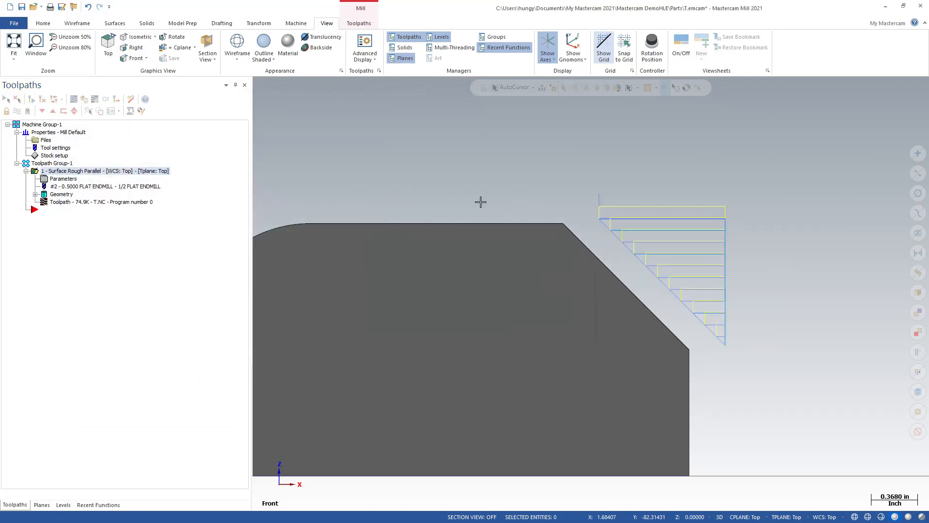
Step: Backplot the flat endmill to a lower pass on the chamfer and compare it side by side with the ball endmill snip
left_click(75, 100)
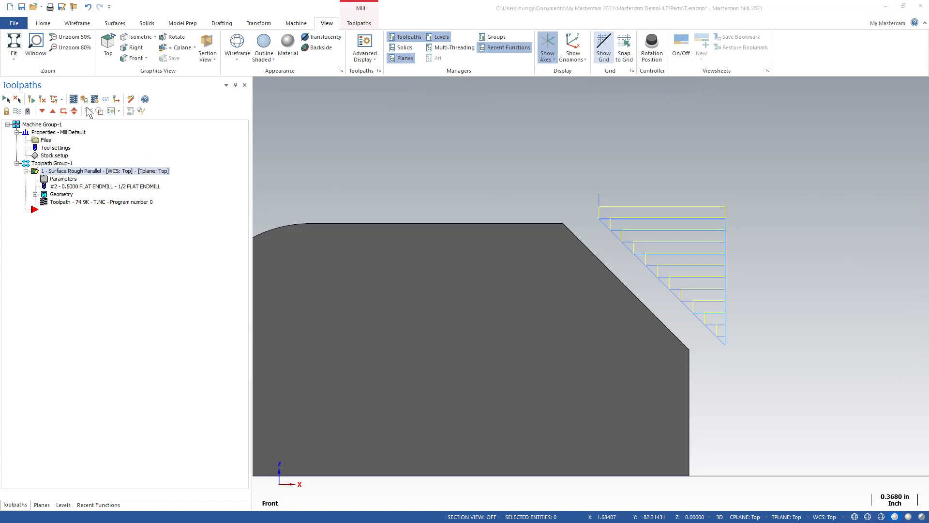
left_click_drag(404, 85, 814, 105)
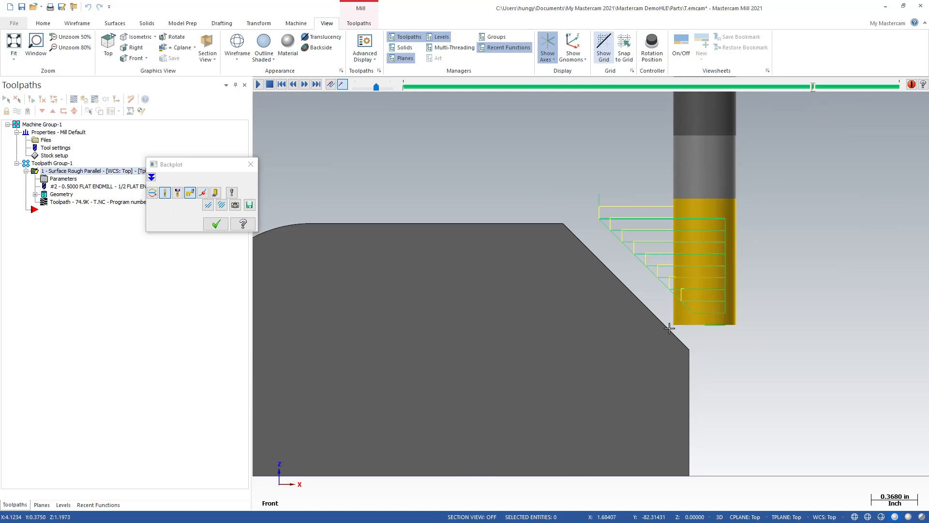
left_click_drag(928, 91, 400, 70)
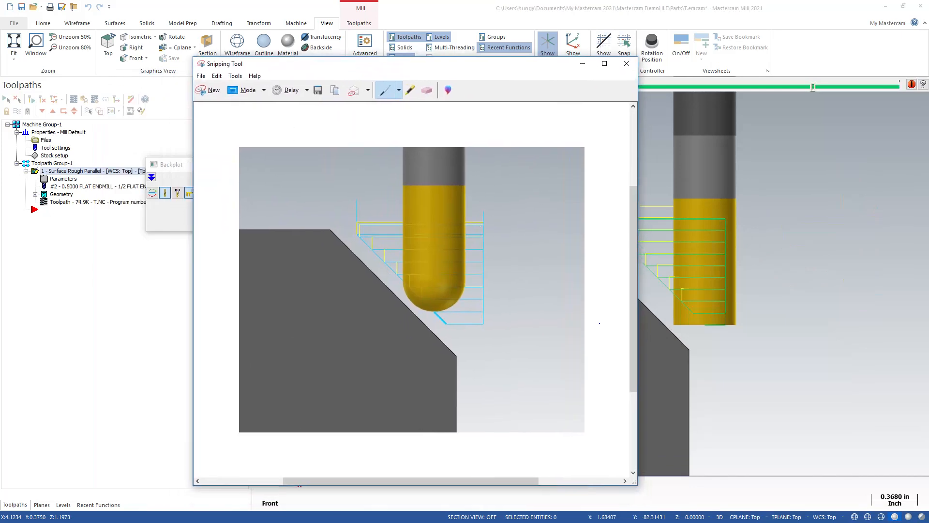
left_click_drag(475, 63, 435, 66)
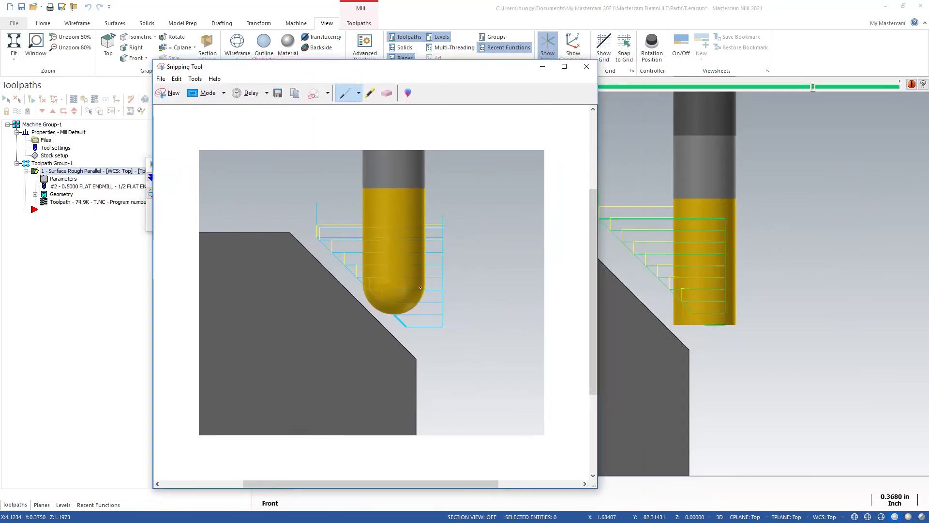
Step: Draw a small pen arrow on the snip from the chamfer face toward the toolpath, and minimize the snip window
left_click_drag(346, 269, 337, 275)
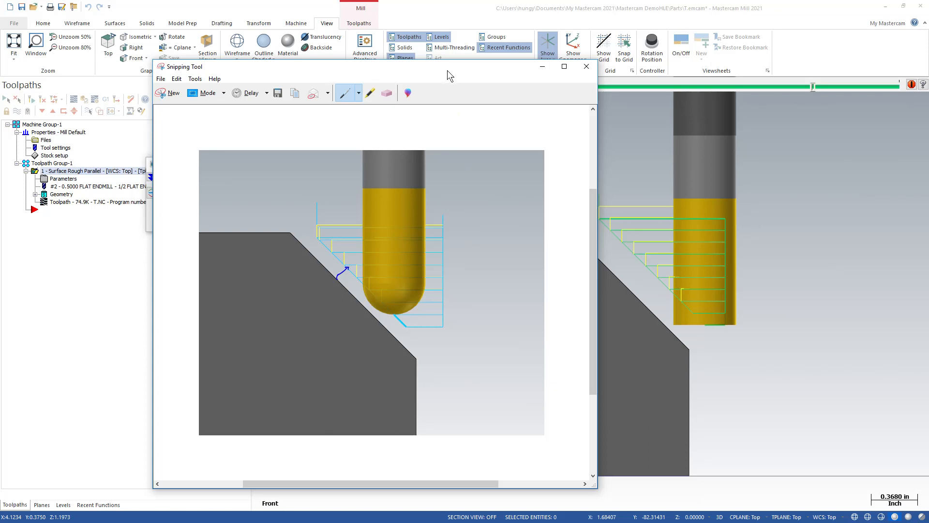
left_click_drag(483, 67, 466, 67)
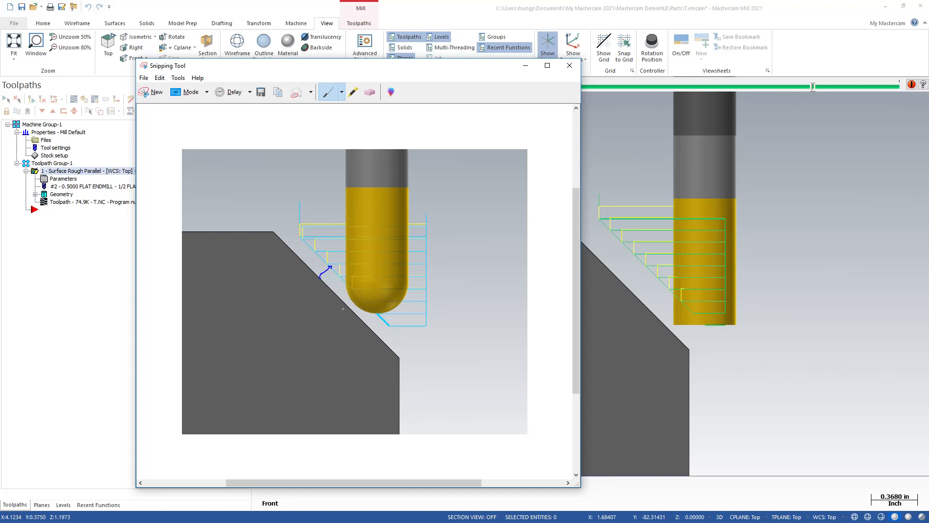
left_click_drag(430, 72, 705, 73)
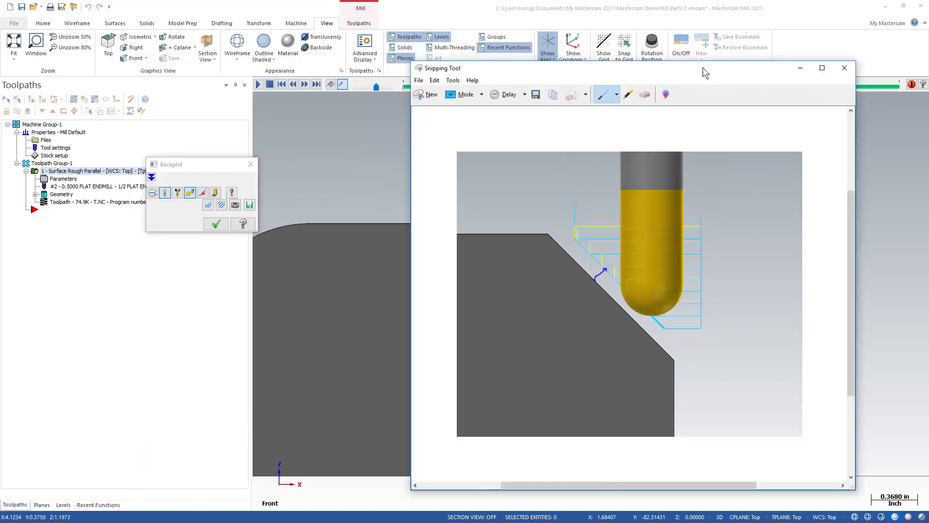
left_click(800, 68)
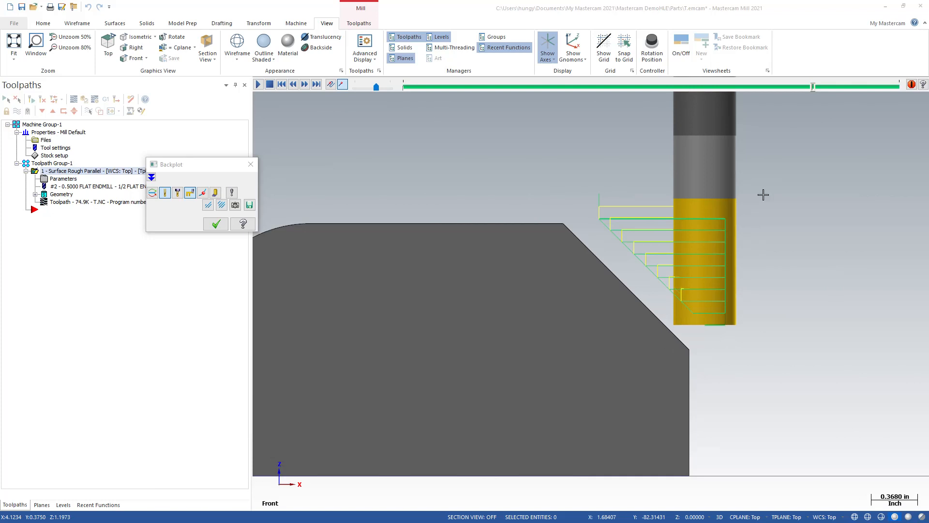
Step: Step the flat endmill backplot back to the preceding pass and bring the ball endmill snip beside it for comparison
left_click(812, 88)
left_click_drag(812, 88, 808, 89)
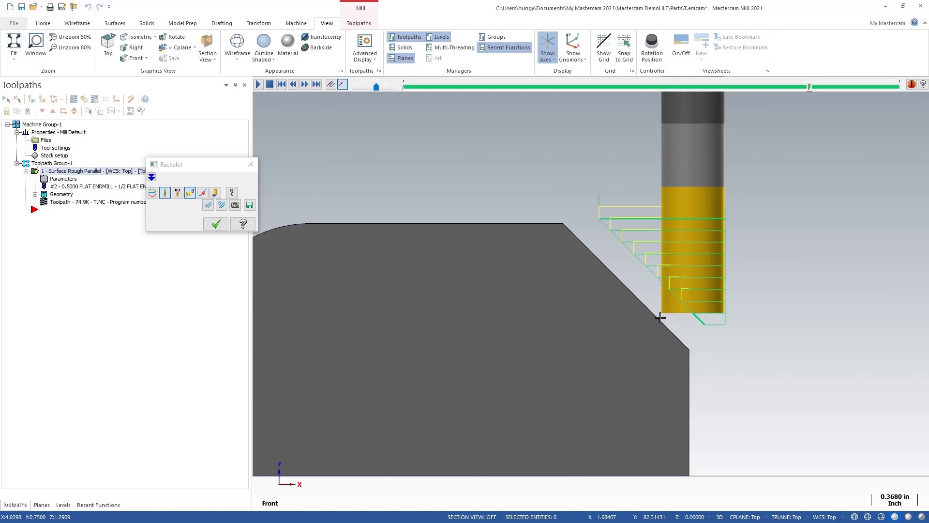
left_click_drag(594, 86, 489, 58)
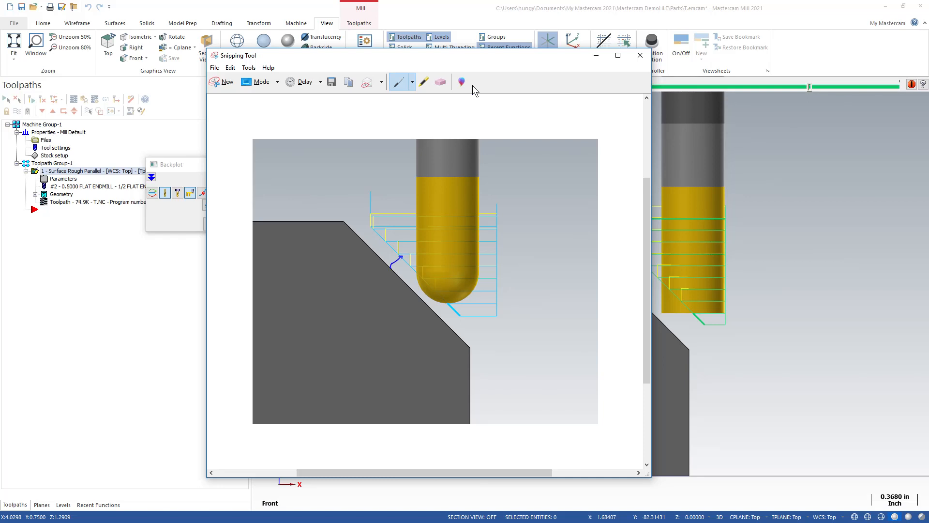
Step: Set the ball endmill snip aside and backplot the flat endmill over the chamfer in a close 3D view
left_click_drag(487, 57, 928, 56)
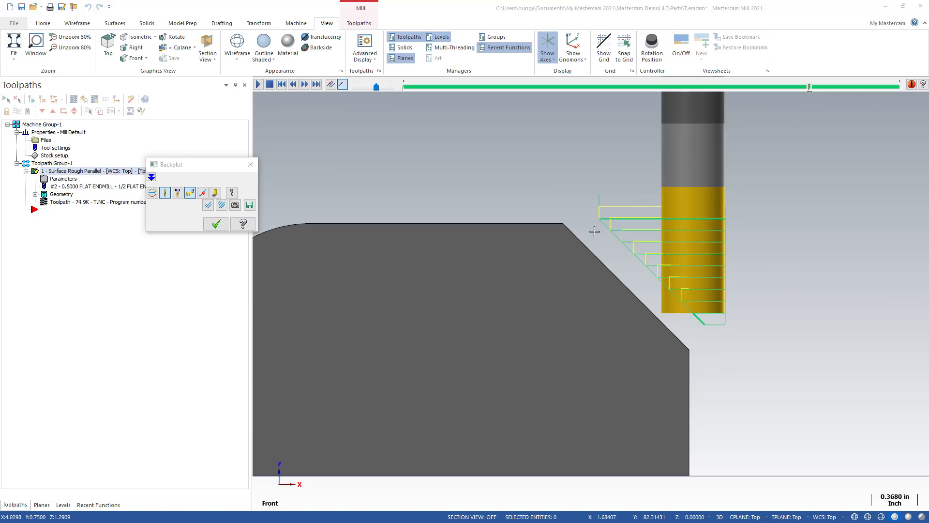
middle_click_drag(633, 265, 527, 332)
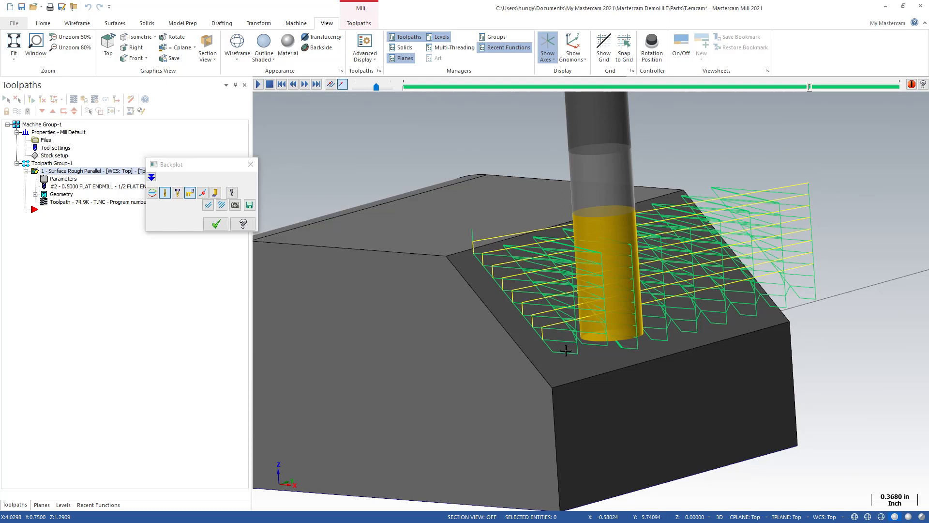
scroll(529, 322, "up", 5)
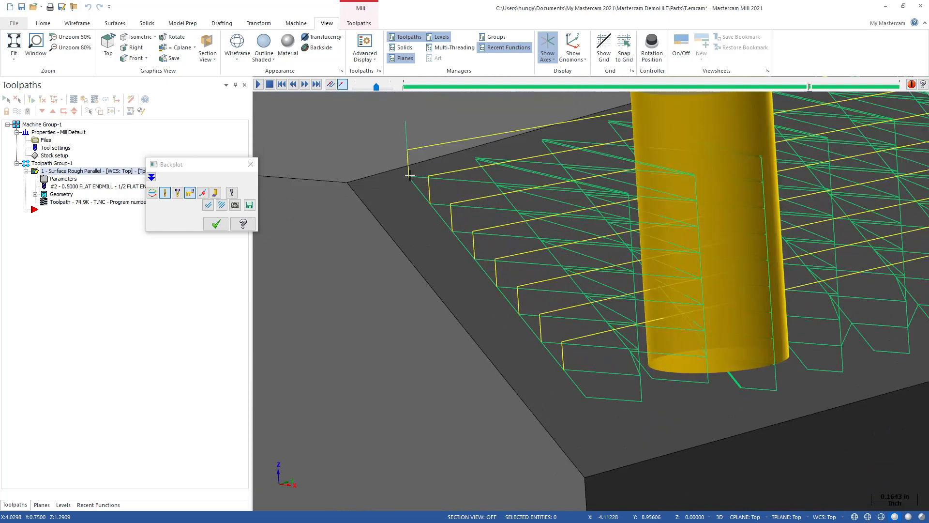
left_click(475, 237)
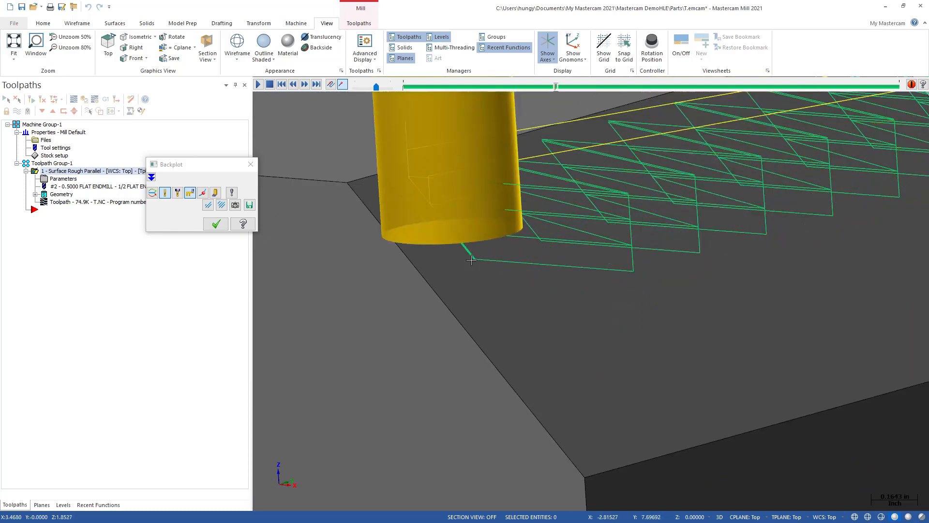
left_click(474, 258)
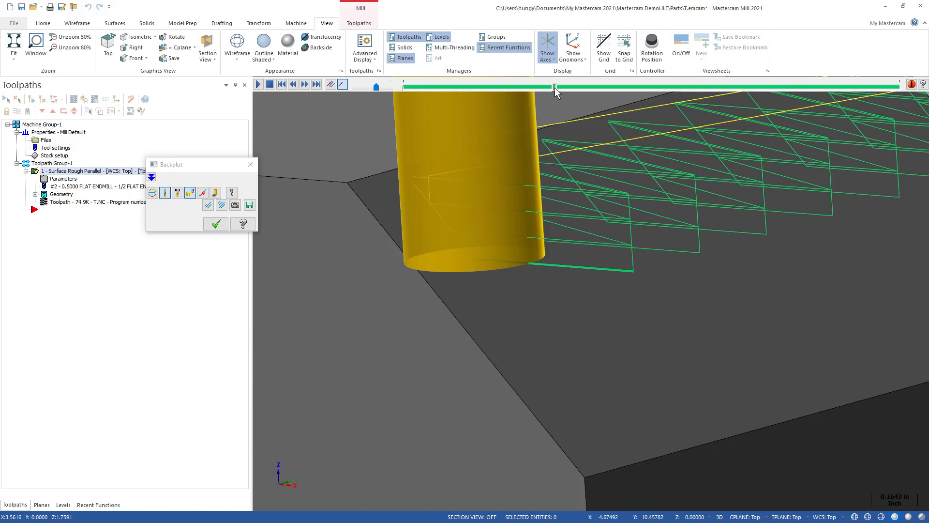
mouse_move(555, 88)
left_mouse_down()
mouse_move(749, 102)
mouse_move(765, 90)
left_mouse_up()
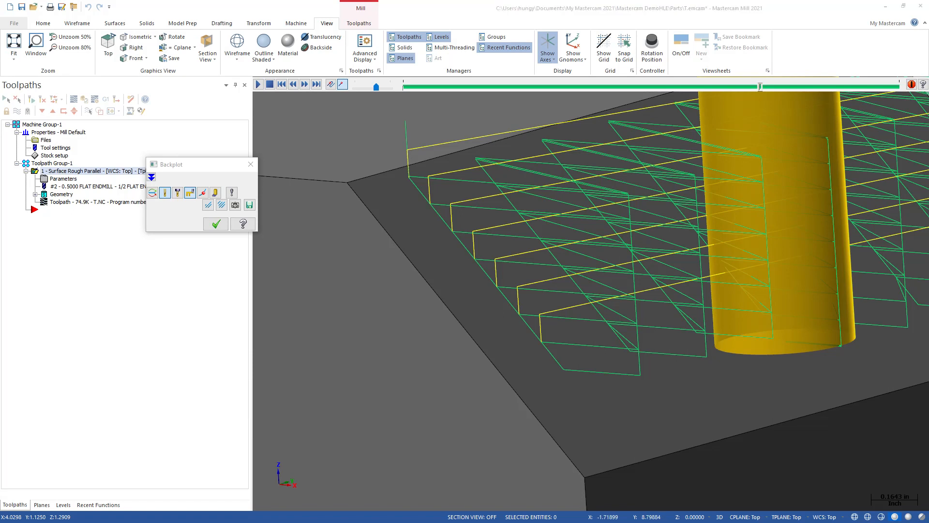
Step: Compare the flat endmill position with the ball endmill snip again, put the snip away, and close the backplot
left_click_drag(928, 108, 625, 111)
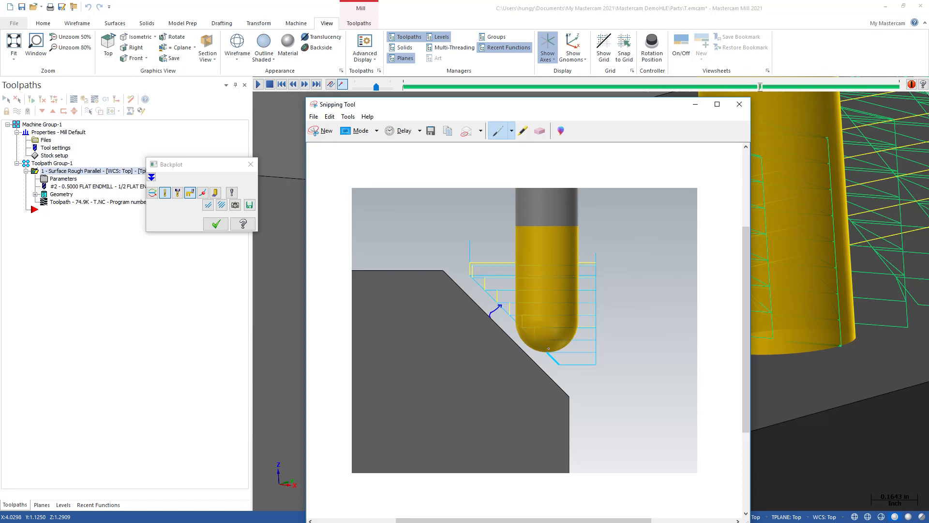
left_click_drag(569, 108, 928, 119)
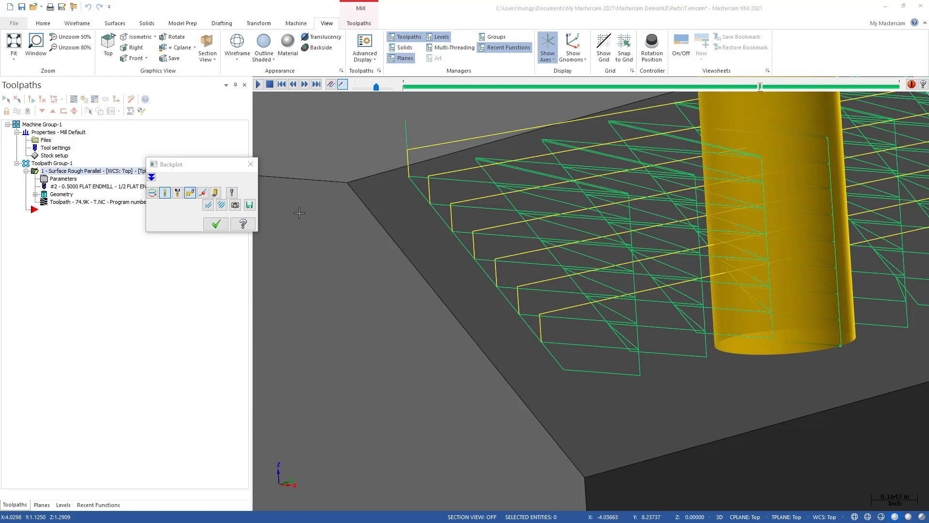
scroll(573, 271, "down", 2)
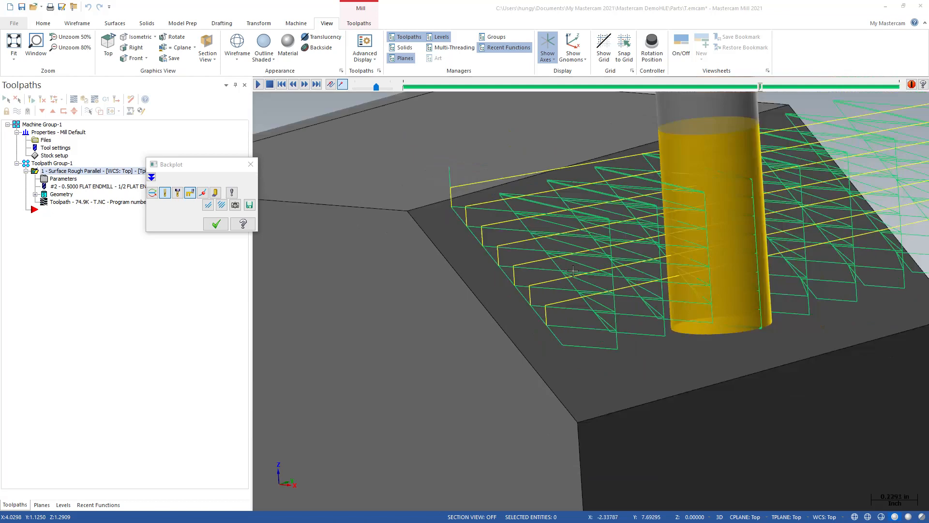
scroll(573, 271, "down", 2)
middle_click_drag(524, 271, 575, 270)
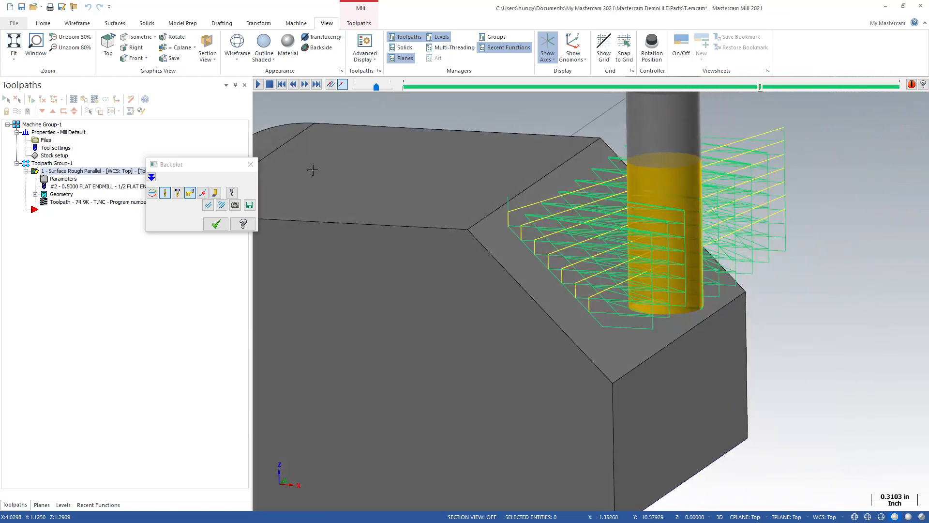
left_click(251, 167)
Step: Start an Area Roughing toolpath with the block's rounded fillet face as its machining geometry
scroll(532, 231, "down", 4)
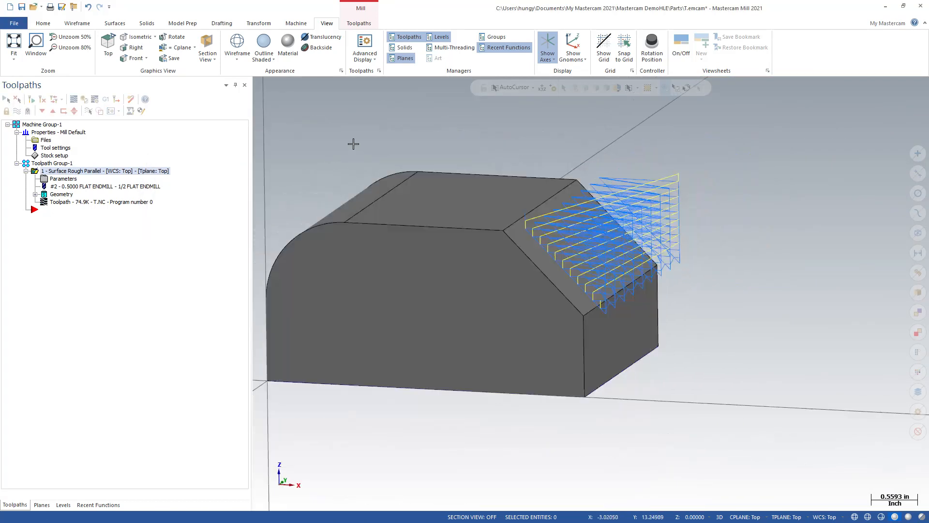
middle_click_drag(353, 143, 390, 251)
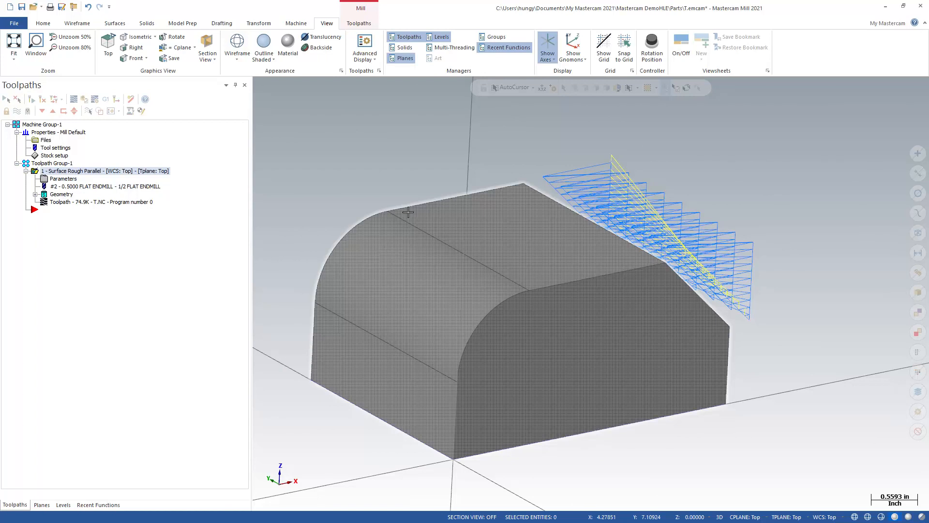
left_click(363, 24)
left_click(303, 57)
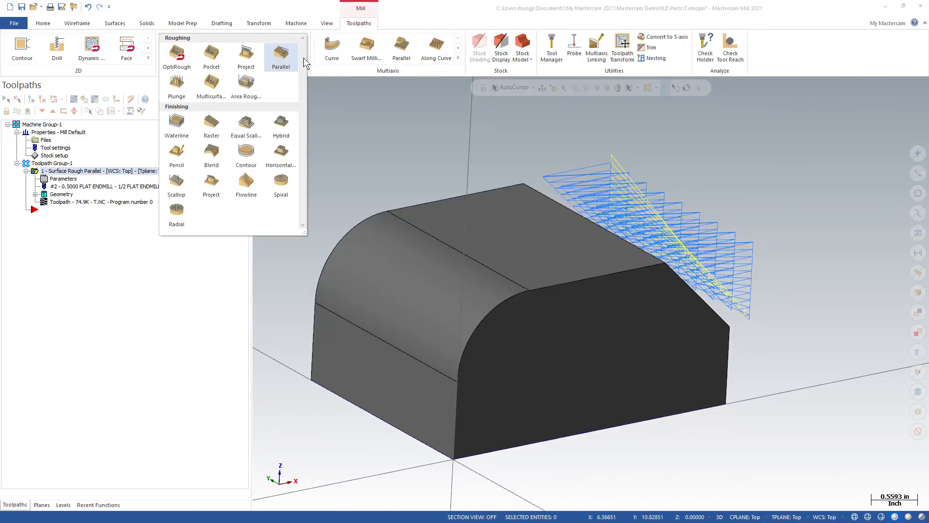
left_click(251, 89)
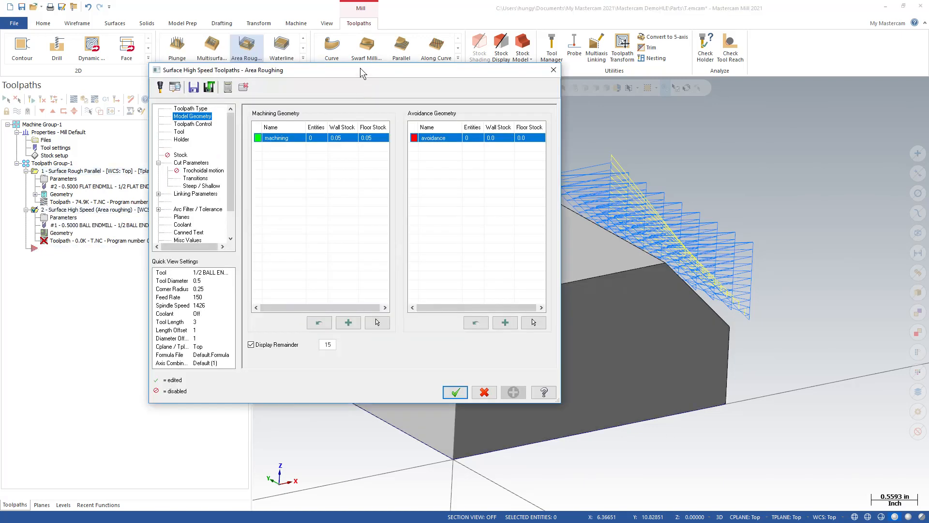
left_click_drag(360, 68, 315, 67)
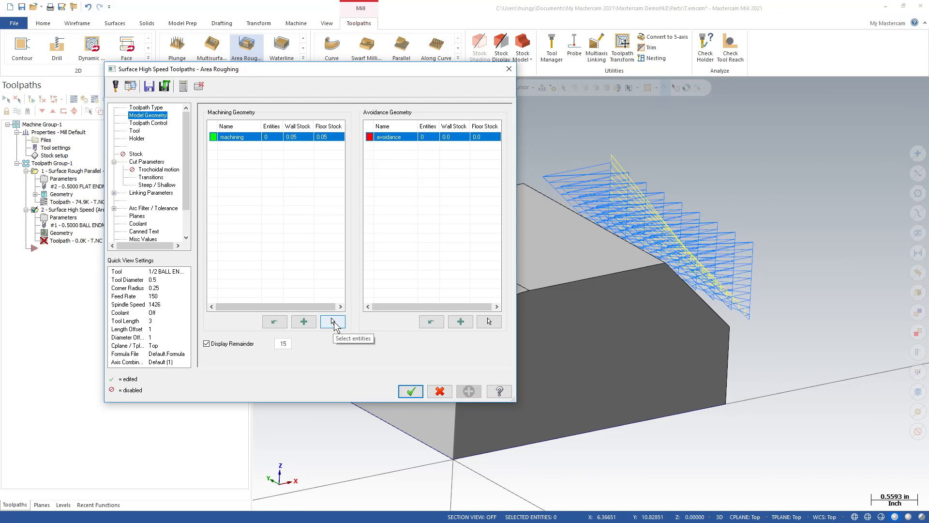
left_click(331, 319)
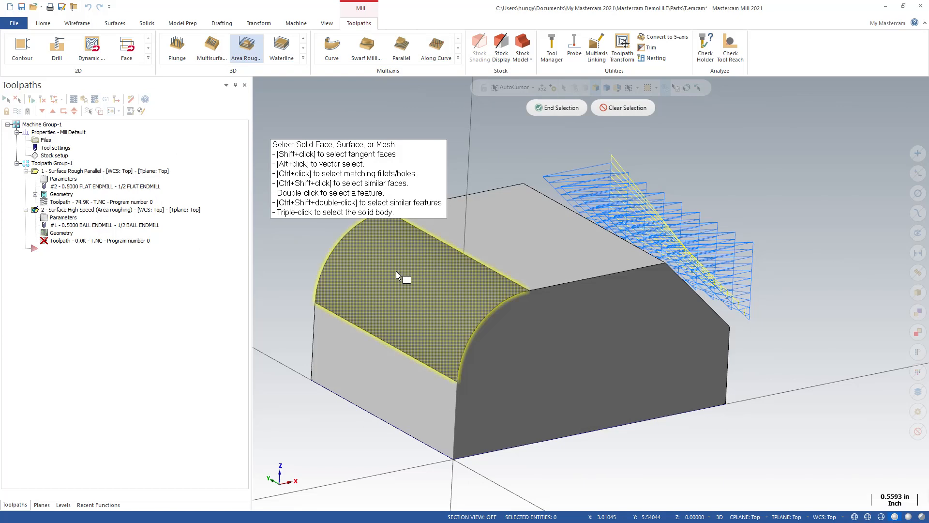
left_click(558, 105)
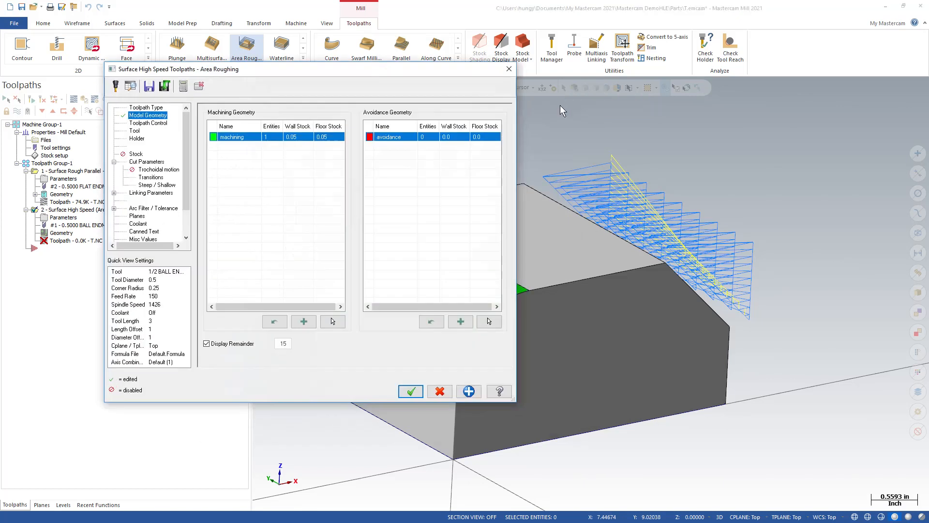
Step: Assign the 1/2 BALL ENDMILL to the area roughing operation, review its cut parameters, and generate the toolpath
left_click_drag(393, 70, 347, 64)
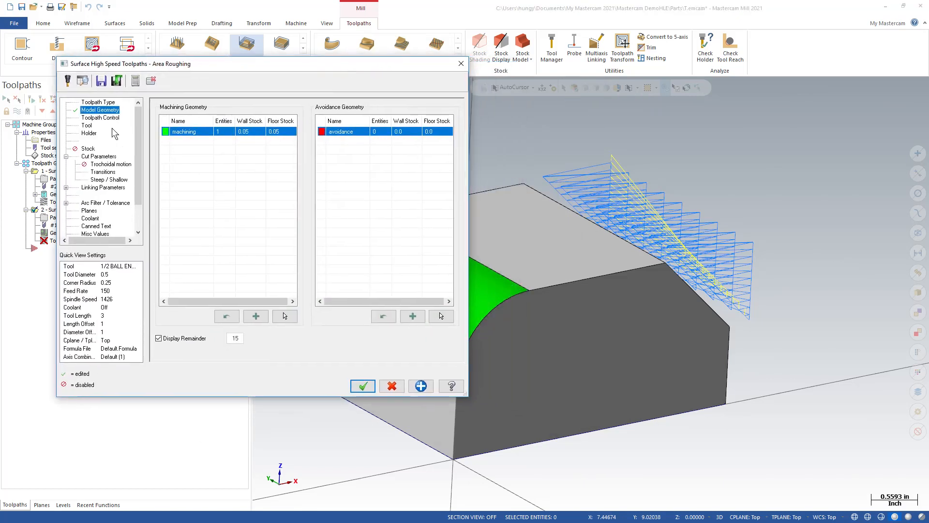
left_click(100, 118)
left_click(88, 125)
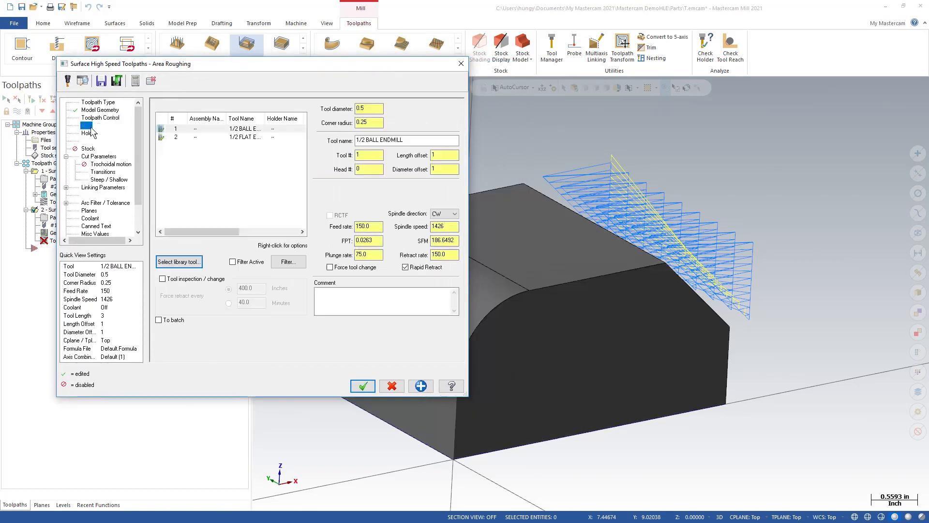
left_click(199, 137)
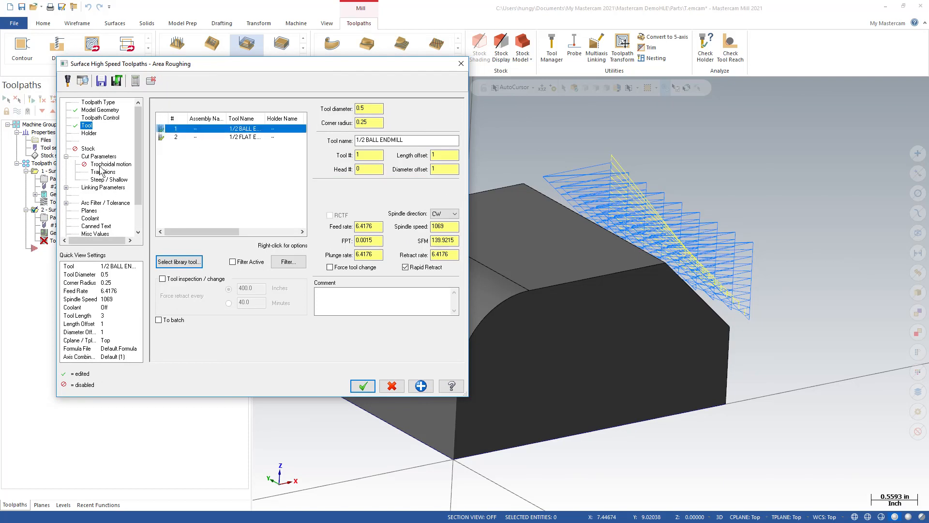
left_click(97, 157)
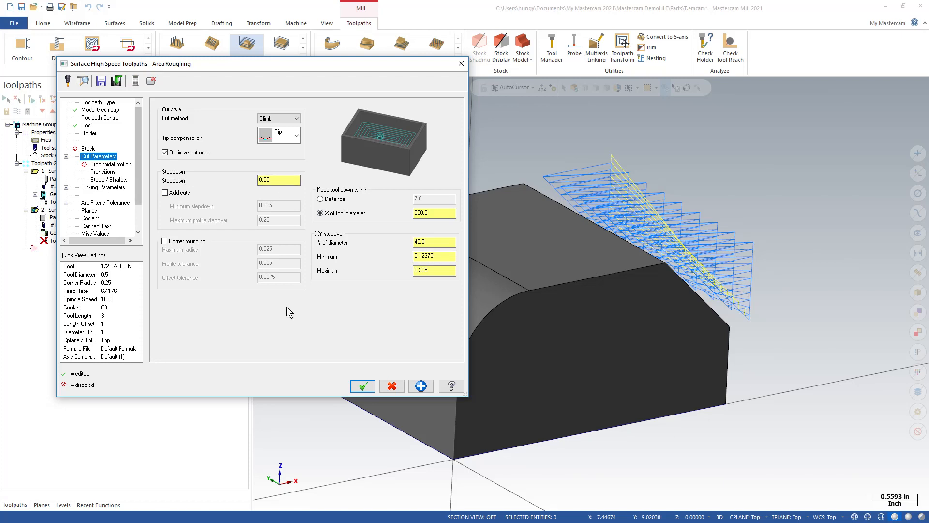
left_click(363, 385)
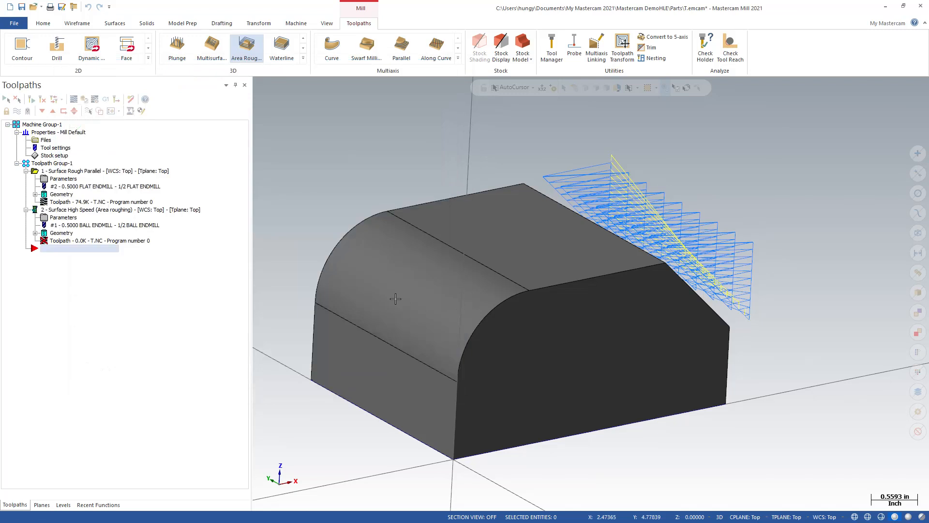
Step: Inspect the area roughing passes from several angles and backplot the ball endmill most of the way along the fillet
mouse_move(417, 278)
middle_mouse_down()
mouse_move(388, 267)
mouse_move(376, 274)
mouse_move(407, 253)
mouse_move(401, 293)
mouse_move(376, 291)
middle_mouse_up()
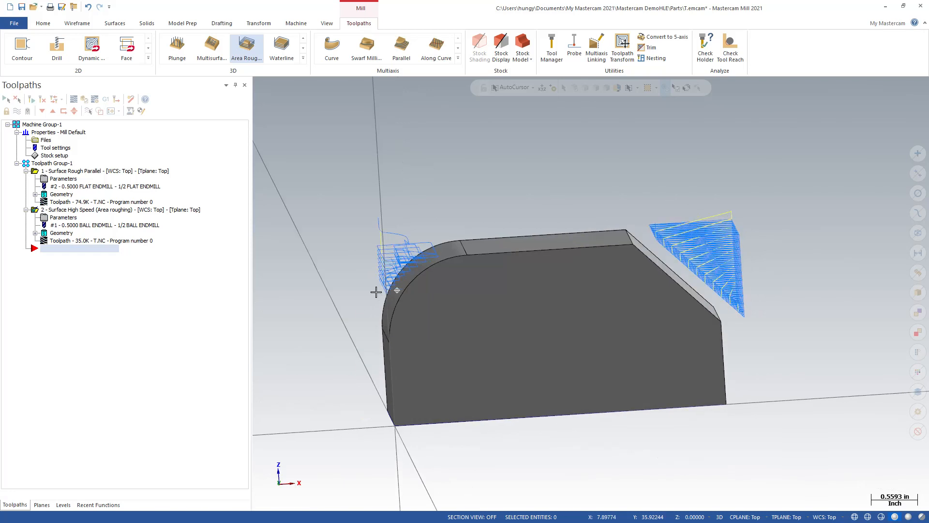
scroll(397, 268, "up", 4)
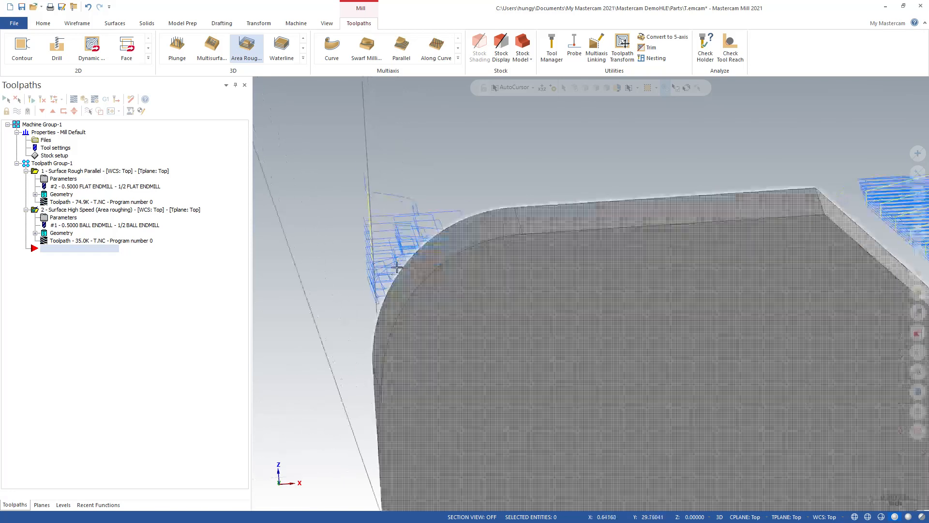
scroll(397, 268, "down", 3)
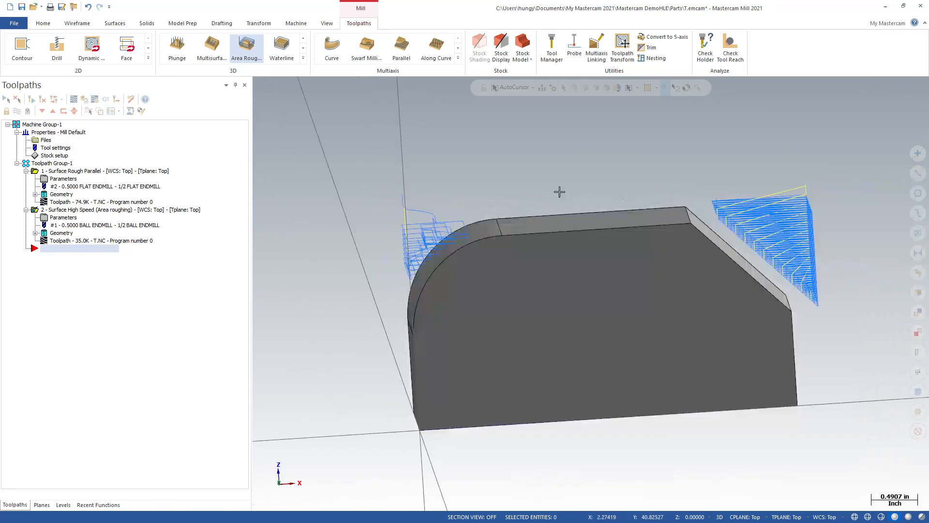
middle_click_drag(559, 191, 580, 210)
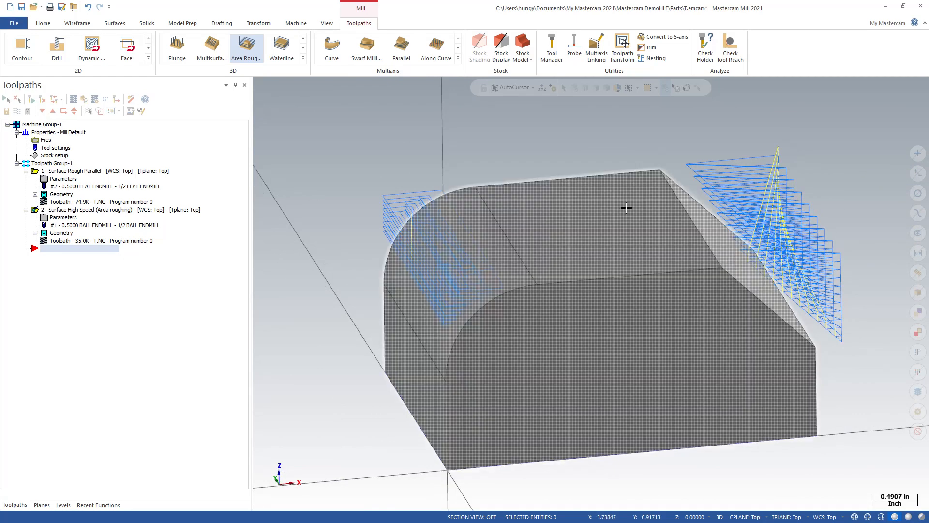
middle_click_drag(375, 209, 422, 226)
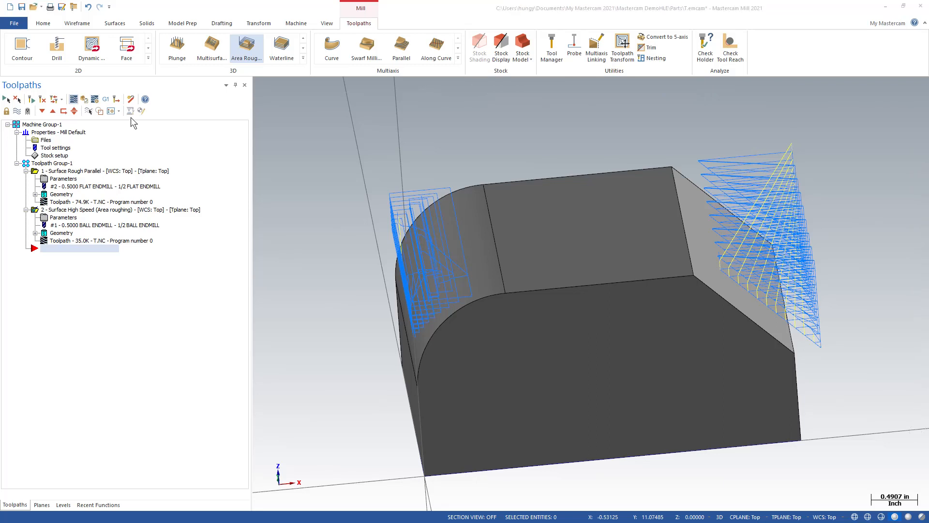
left_click(130, 110)
mouse_move(405, 87)
left_mouse_down()
mouse_move(512, 99)
mouse_move(699, 83)
mouse_move(791, 86)
left_mouse_up()
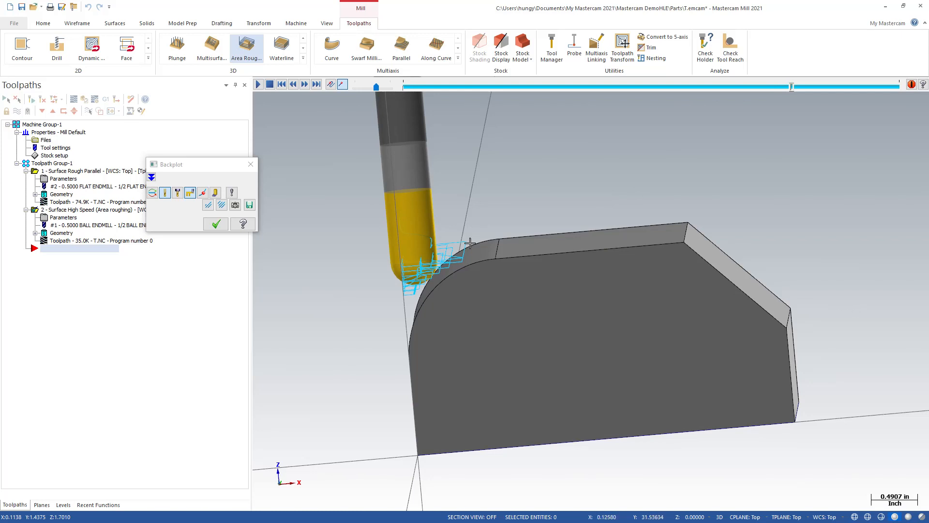
Step: Rewind the area roughing backplot to its start and look through the available 3D roughing and finishing toolpaths
left_click(303, 58)
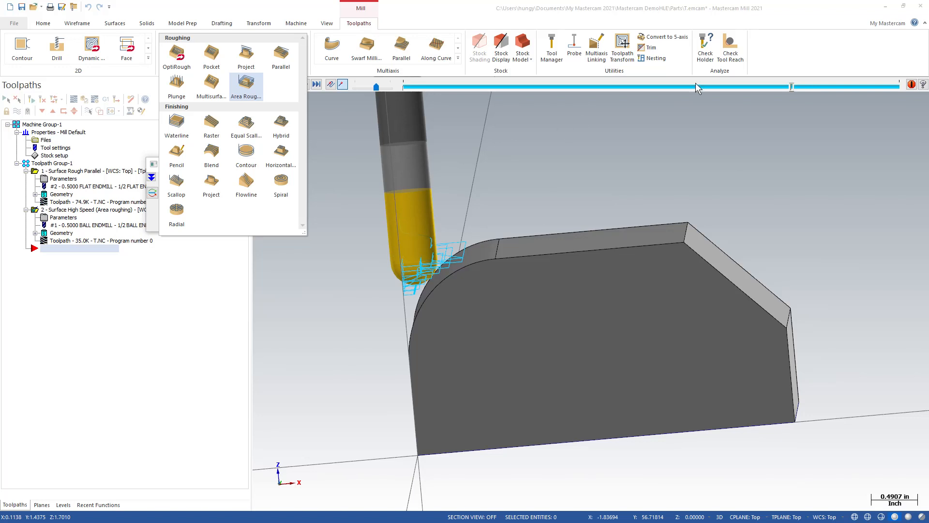
left_click_drag(795, 86, 387, 99)
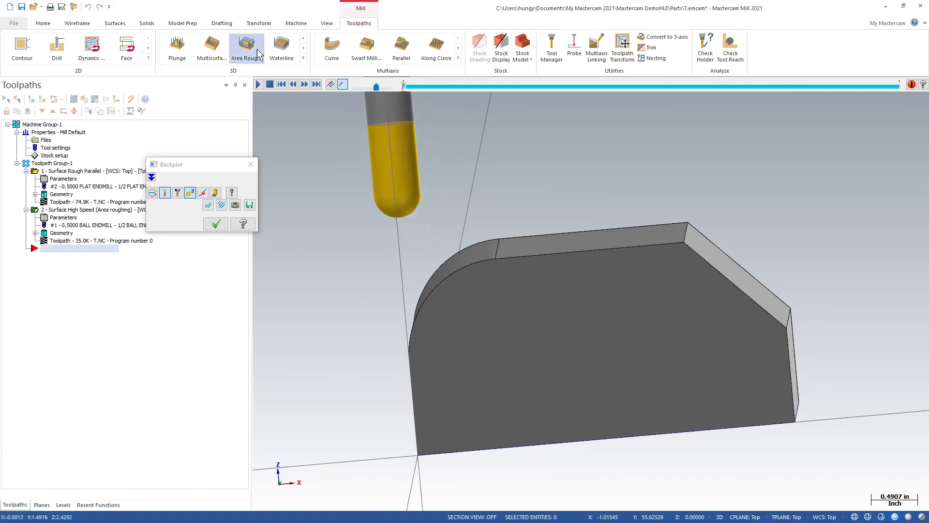
left_click(303, 58)
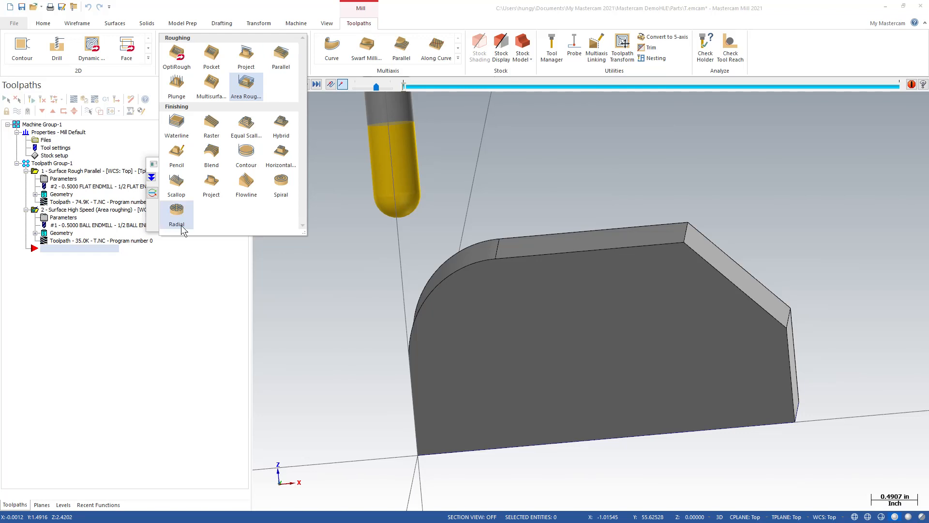
Step: Review the Surface Rough Parallel operation's rough parallel parameters, close them unchanged, and bring up the 3D toolpath choices
left_click(59, 179)
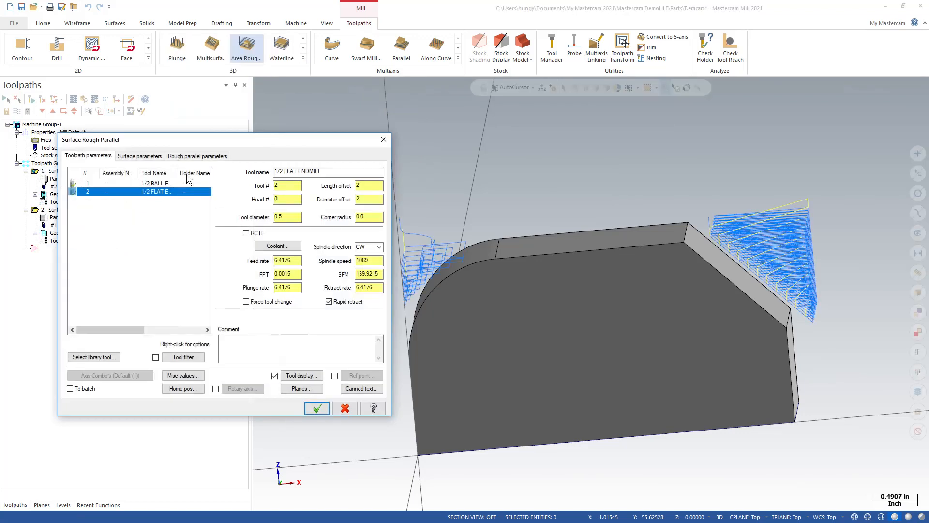
left_click(183, 157)
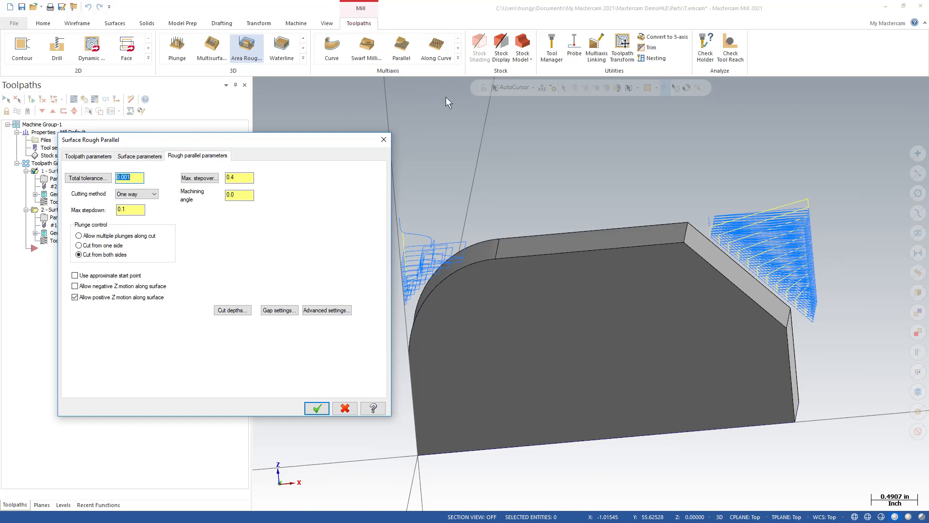
left_click(384, 140)
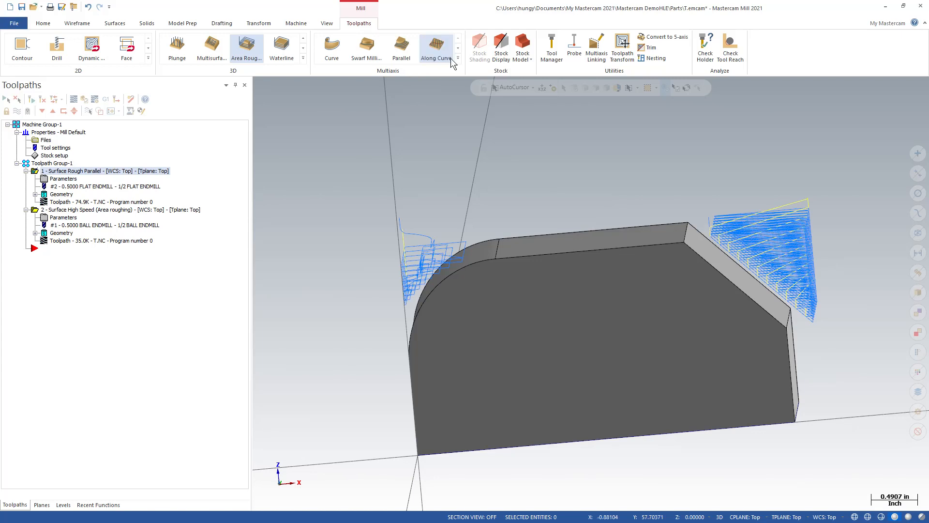
left_click(304, 61)
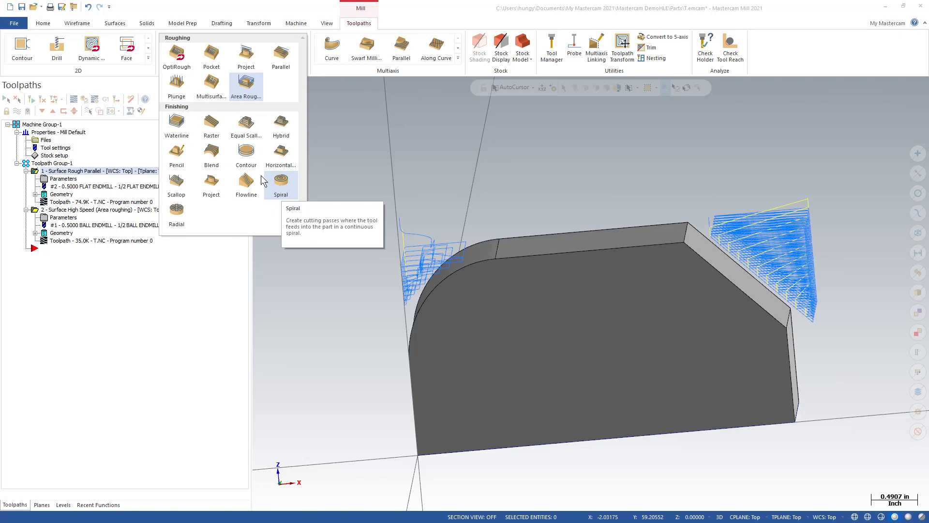
Step: Start a Flowline finishing toolpath and select the block's chamfer face as its drive surface
left_click(382, 144)
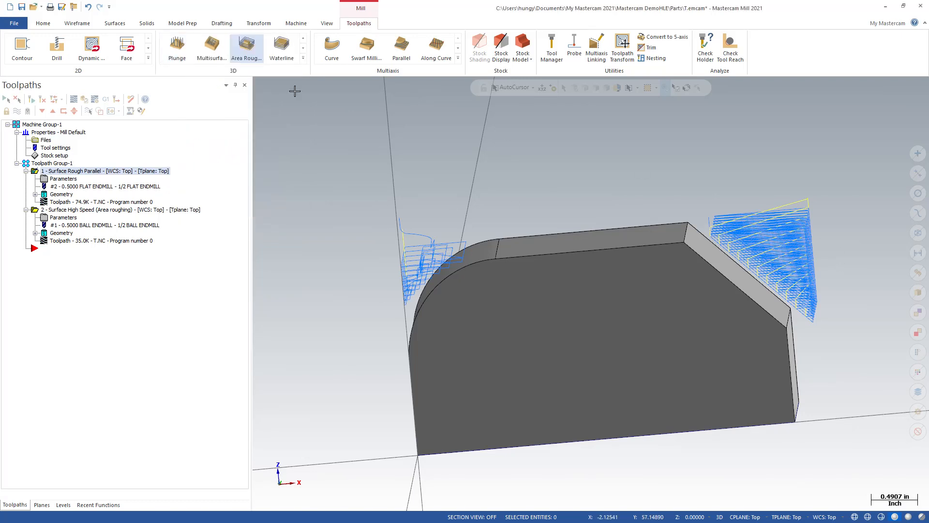
left_click(303, 59)
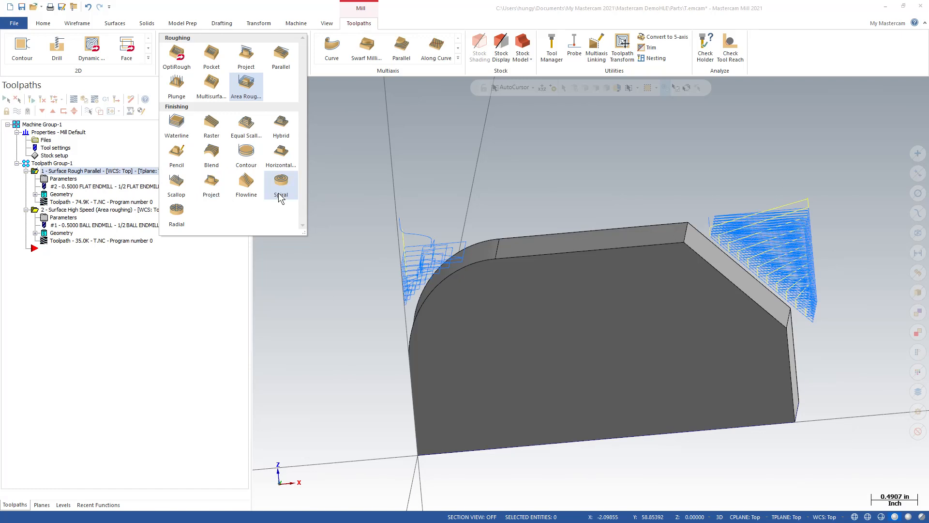
left_click(248, 192)
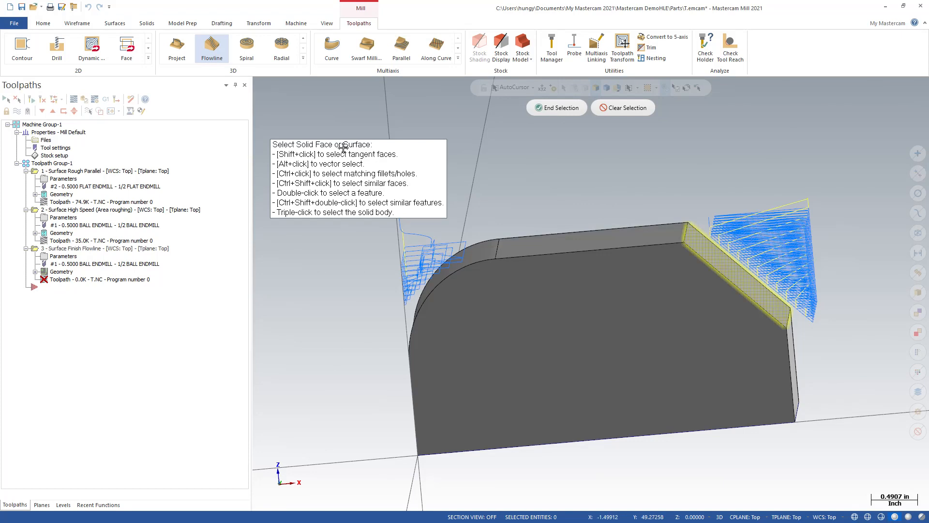
left_click(556, 109)
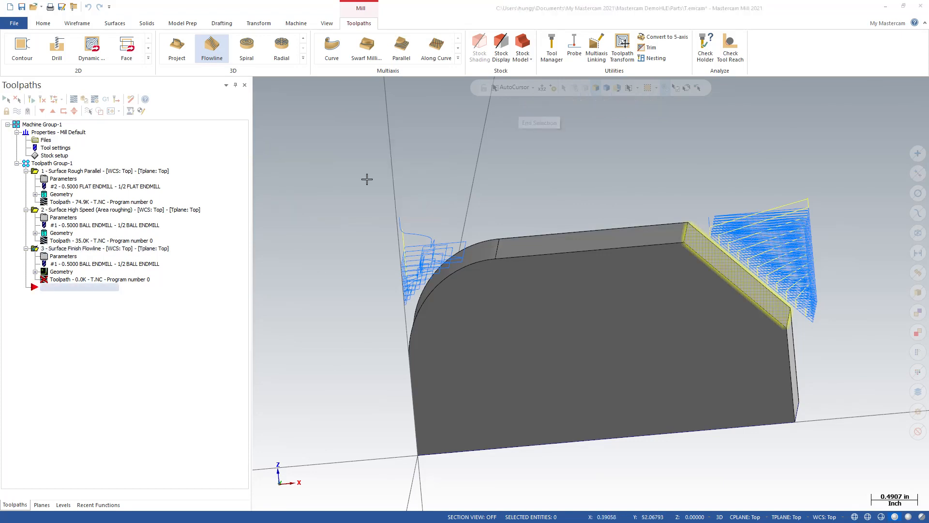
left_click_drag(283, 74, 327, 100)
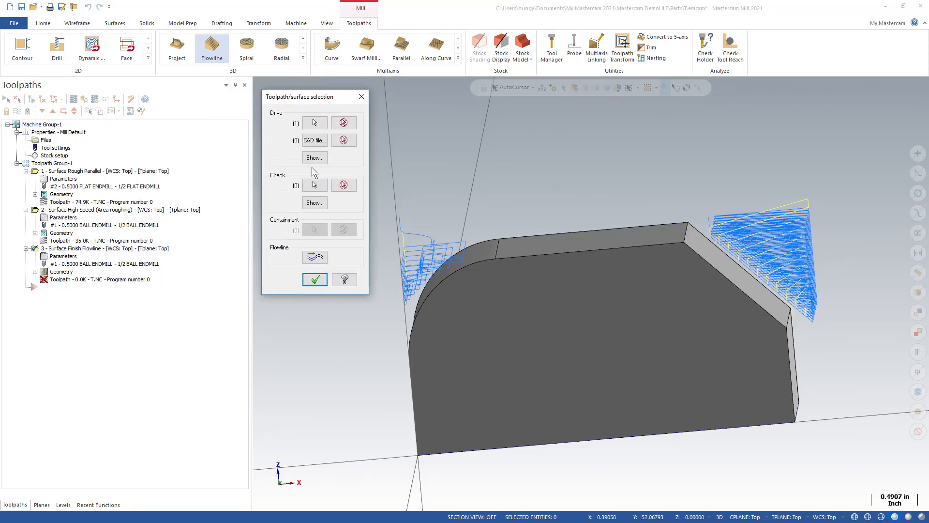
Step: Flip the flowline cut direction on the chamfer, flip it back, and accept the flowline data and surface selection
left_click(319, 256)
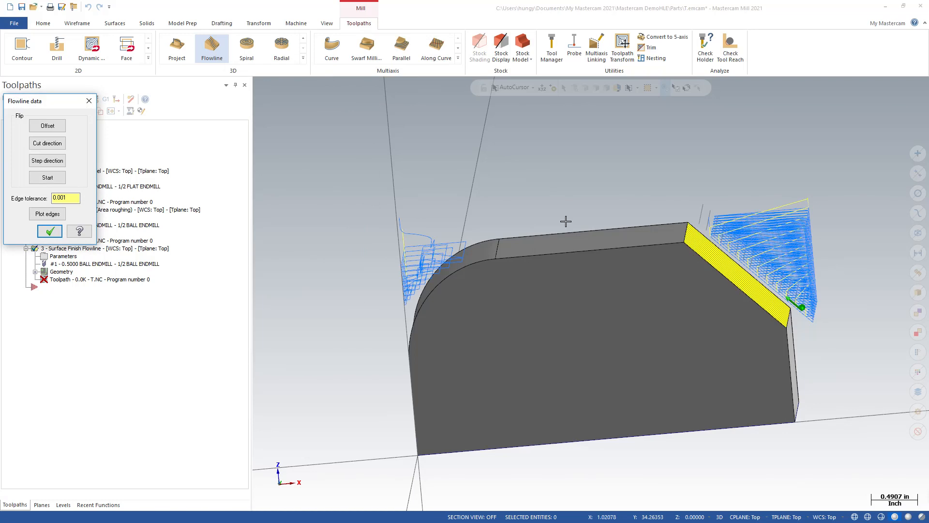
middle_click_drag(557, 242, 719, 208)
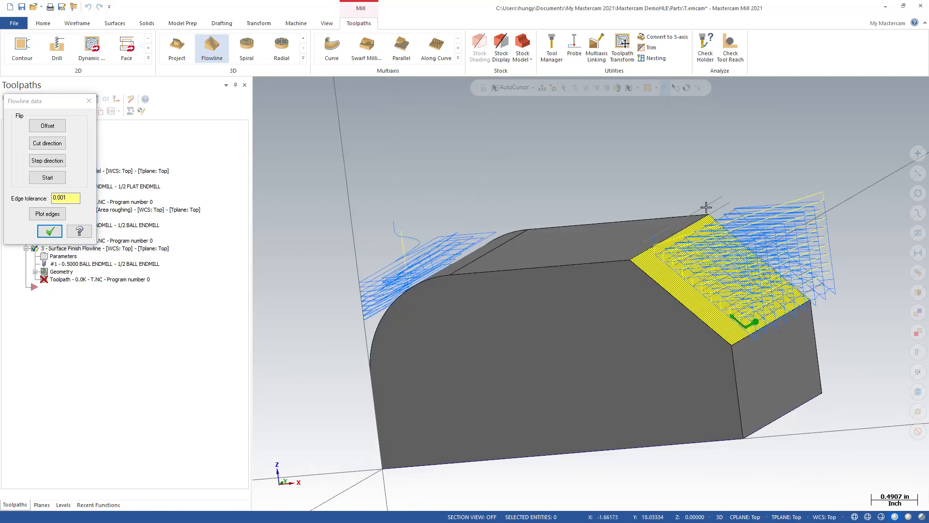
left_click(55, 148)
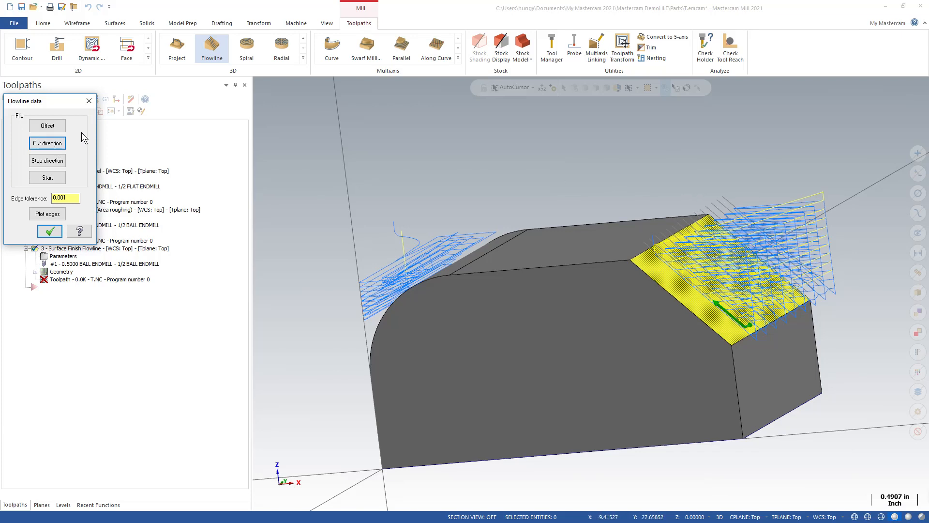
left_click(56, 146)
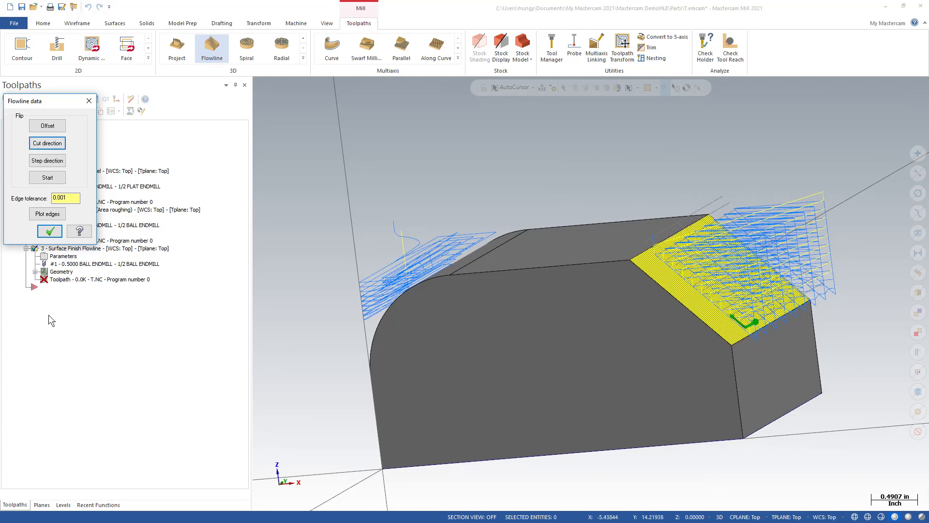
left_click(50, 231)
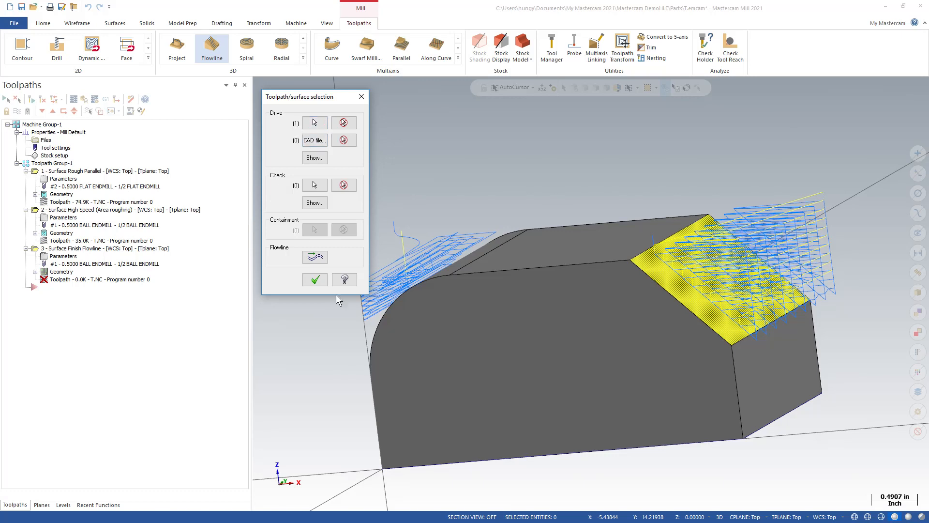
left_click(315, 279)
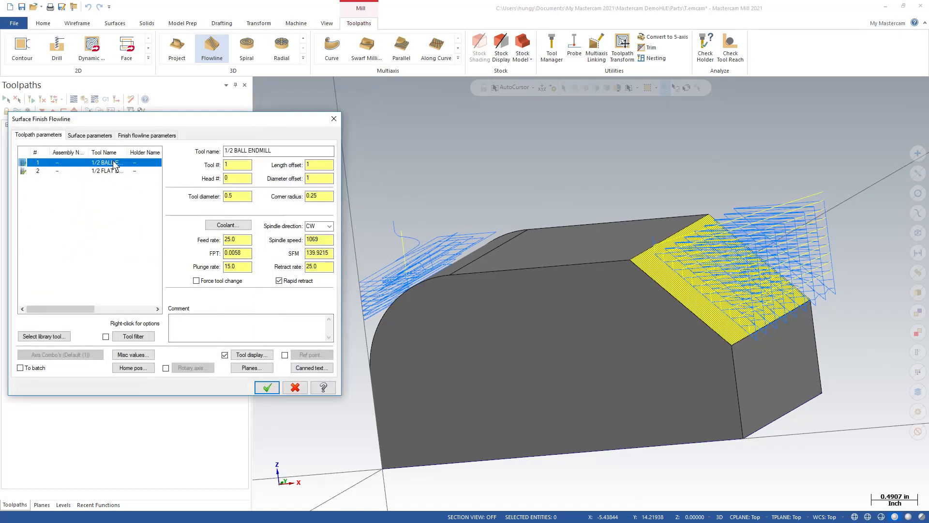
Step: Review the flowline surface parameters and generate the toolpath with the 1/2 BALL ENDMILL, zigzag cutting and a 0.002 scallop height
left_click(95, 132)
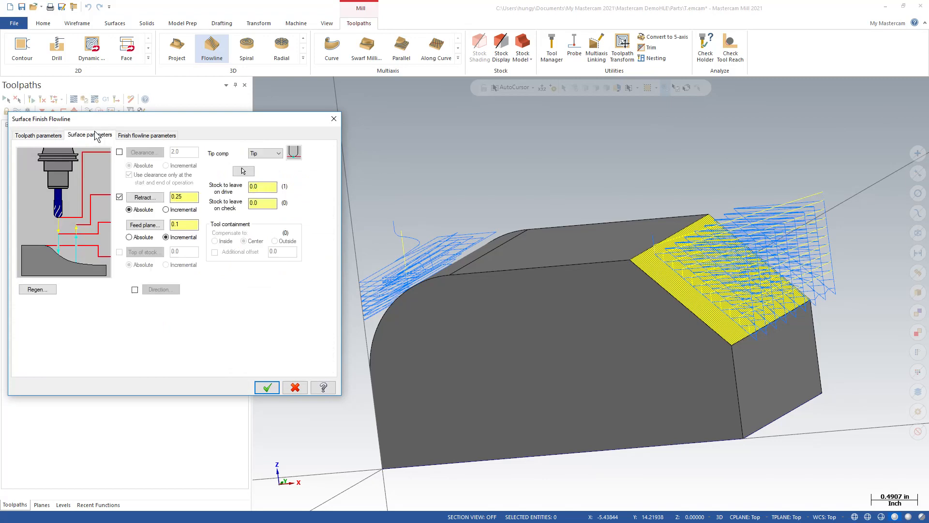
left_click(263, 187)
left_click(153, 139)
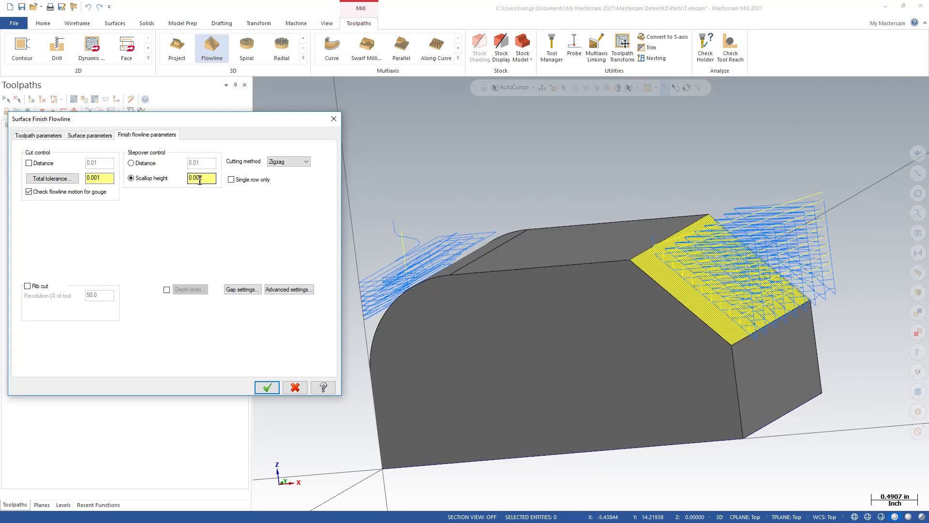
left_click_drag(198, 178, 206, 179)
left_click(266, 387)
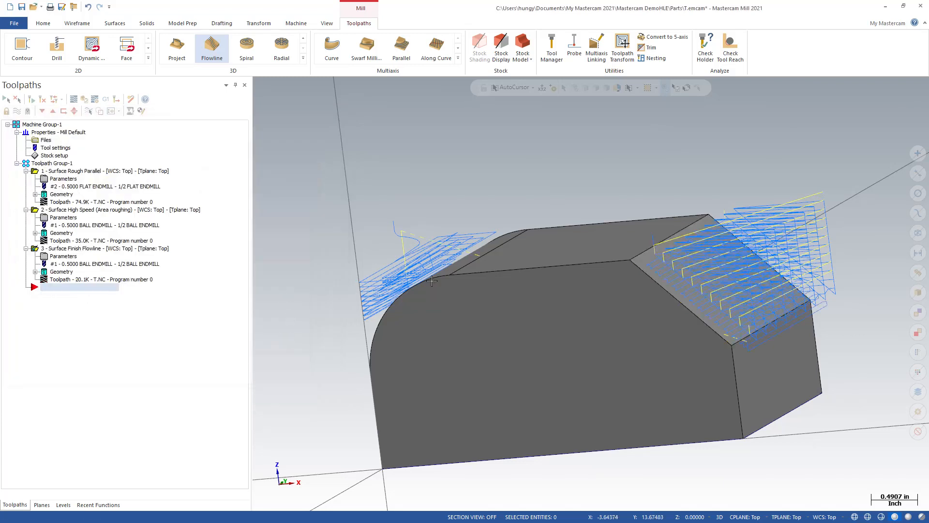
Step: Hide the toolpath display of the Surface Rough Parallel and area roughing operations
left_click(53, 172)
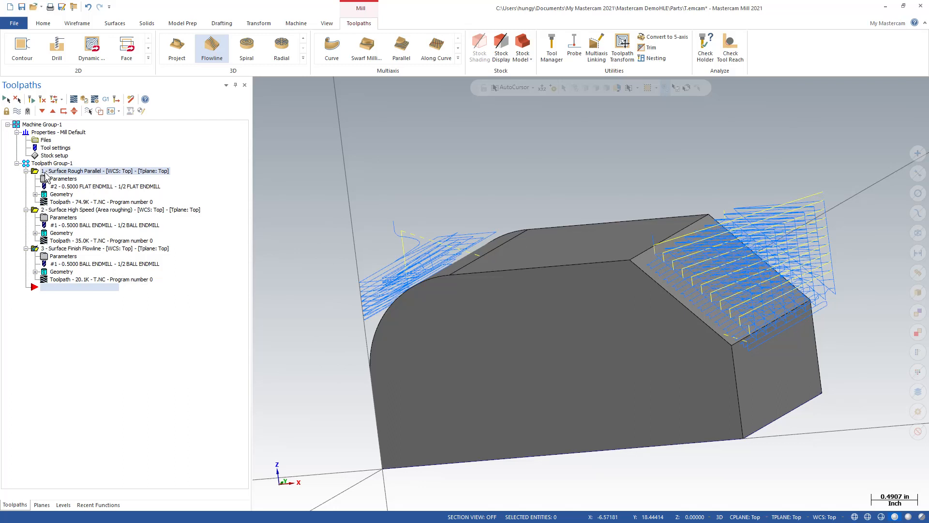
left_click(62, 210)
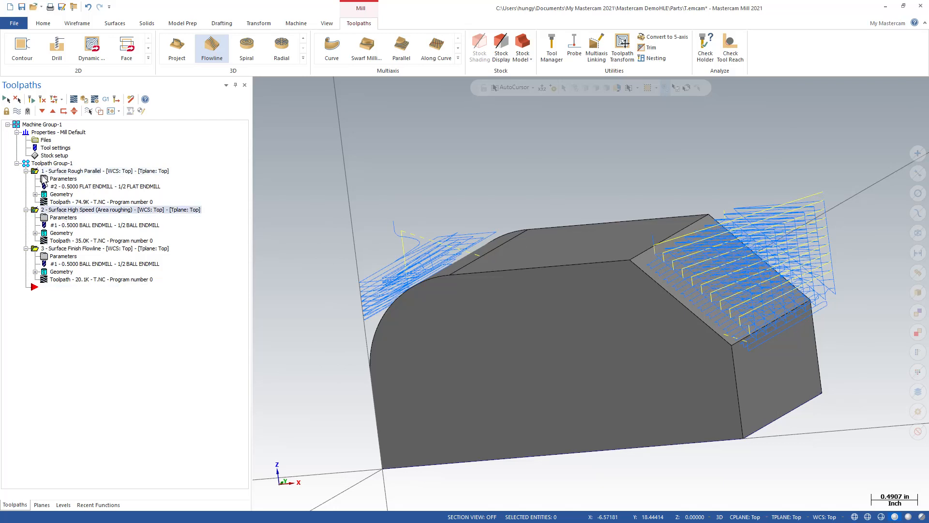
left_click(21, 111)
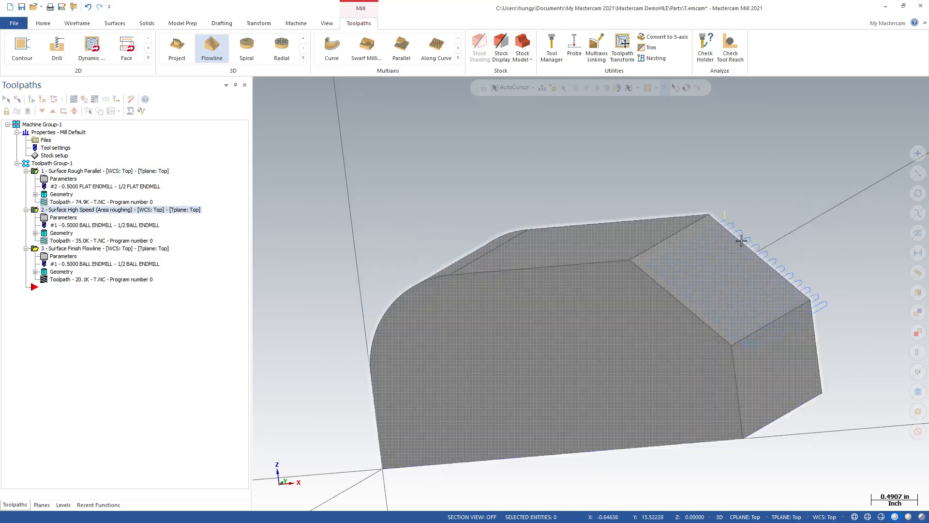
Step: Switch to Snipping Tool, capture a close view of the flowline passes on the chamfer, and move the capture aside
scroll(796, 255, "up", 5)
scroll(801, 261, "down", 5)
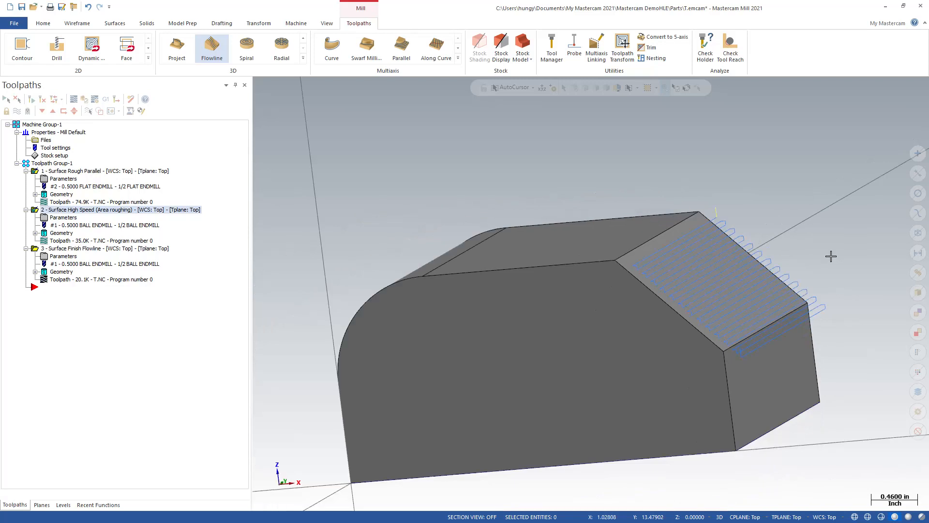
scroll(830, 255, "up", 4)
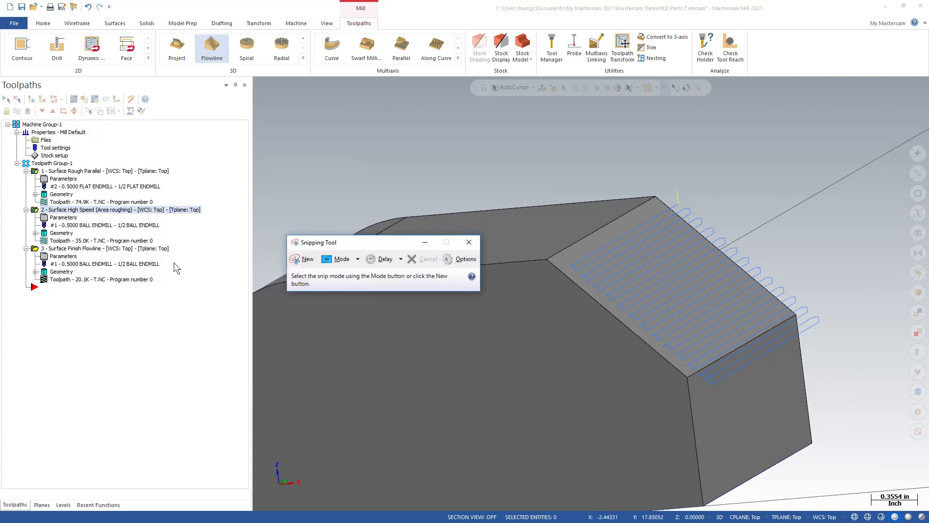
left_click(296, 259)
left_click_drag(513, 153, 886, 438)
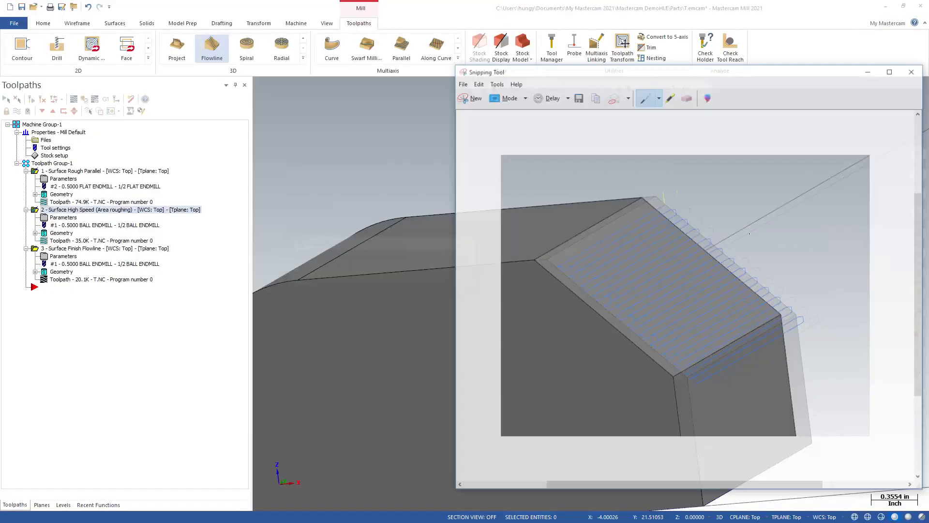
left_click_drag(742, 72, 928, 85)
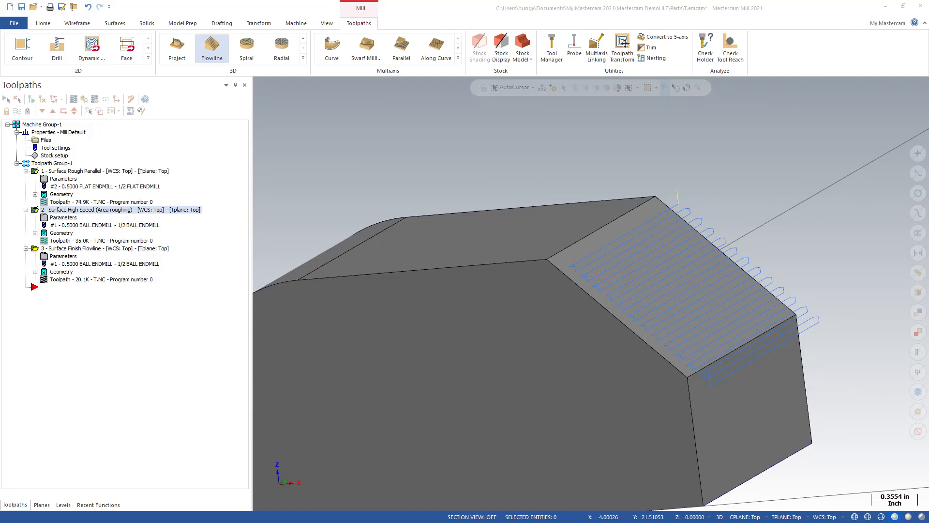
Step: Reduce the scallop height of the Surface Finish Flowline operation and regenerate its toolpath
left_click(59, 257)
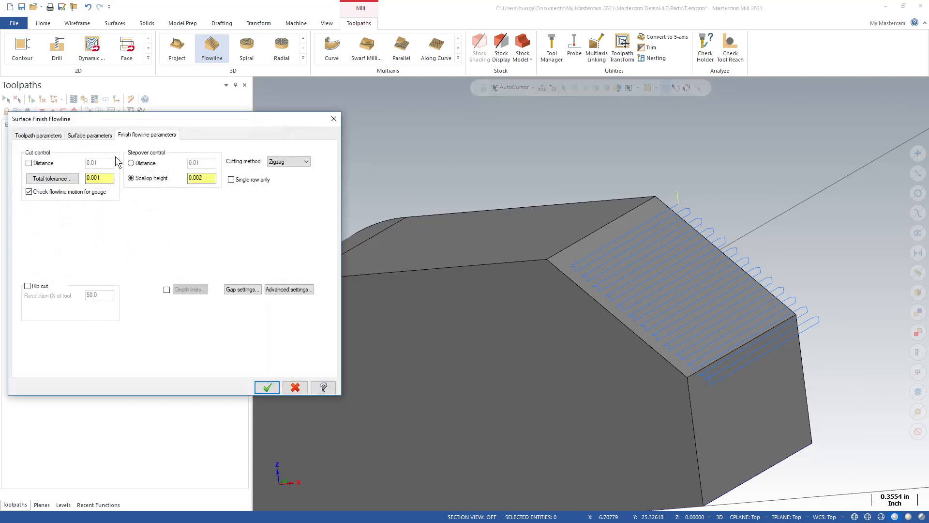
type("05")
left_click(266, 387)
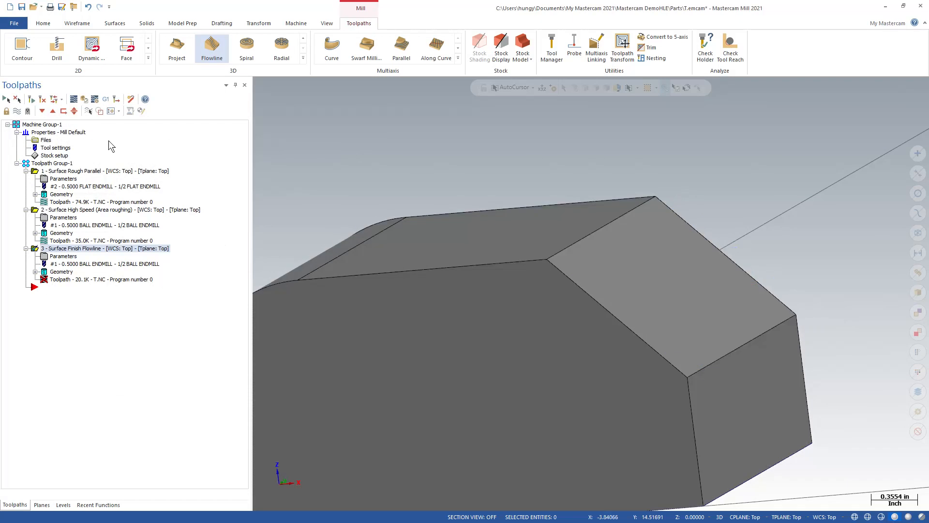
left_click(32, 99)
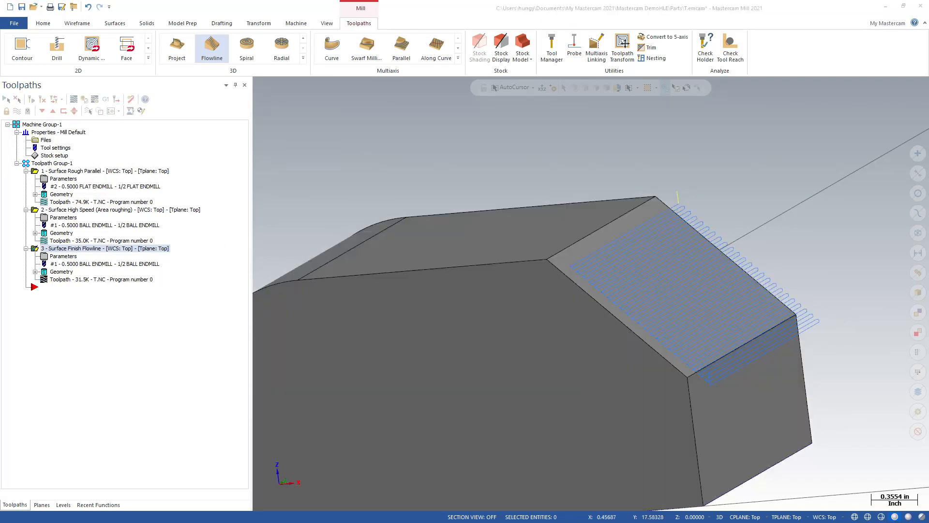
Step: Compare the regenerated flowline passes with the captured image, and inspect them on the chamfer from several angles
left_click_drag(0, 145, 388, 85)
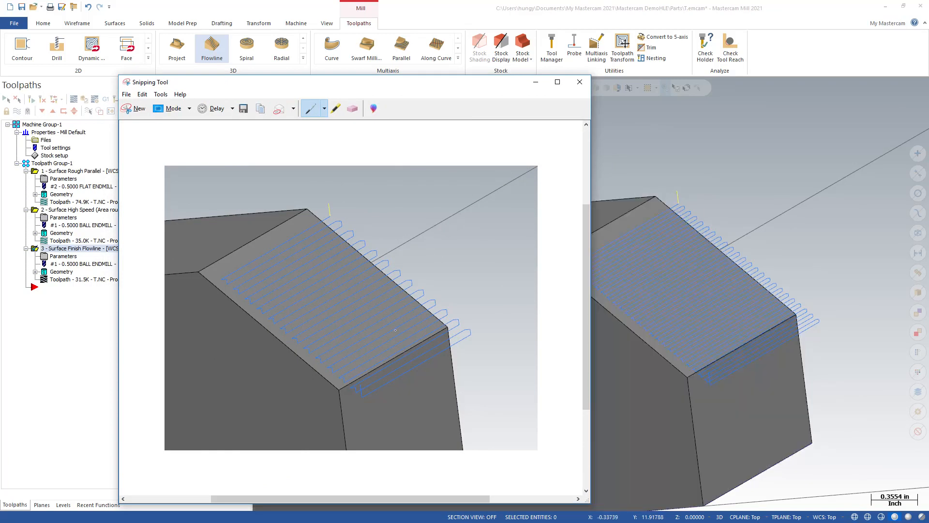
left_click_drag(366, 88, 928, 146)
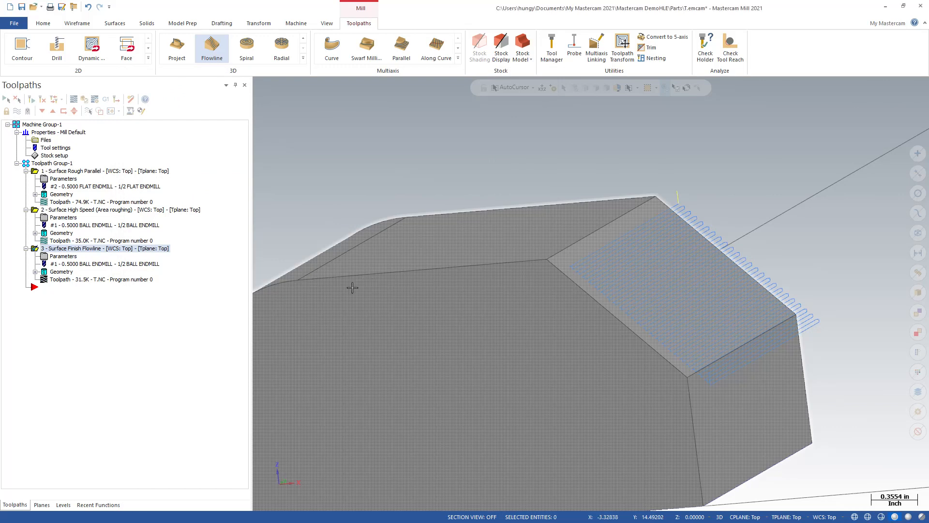
mouse_move(326, 281)
middle_mouse_down()
mouse_move(361, 289)
mouse_move(310, 288)
middle_mouse_up()
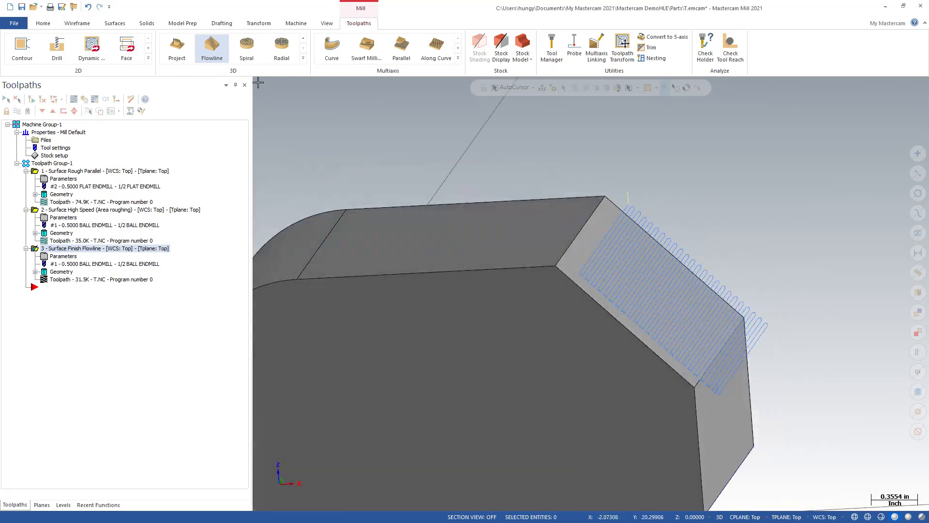
mouse_move(553, 308)
middle_mouse_down()
mouse_move(508, 305)
mouse_move(545, 307)
mouse_move(543, 288)
mouse_move(448, 292)
mouse_move(531, 296)
mouse_move(544, 278)
middle_mouse_up()
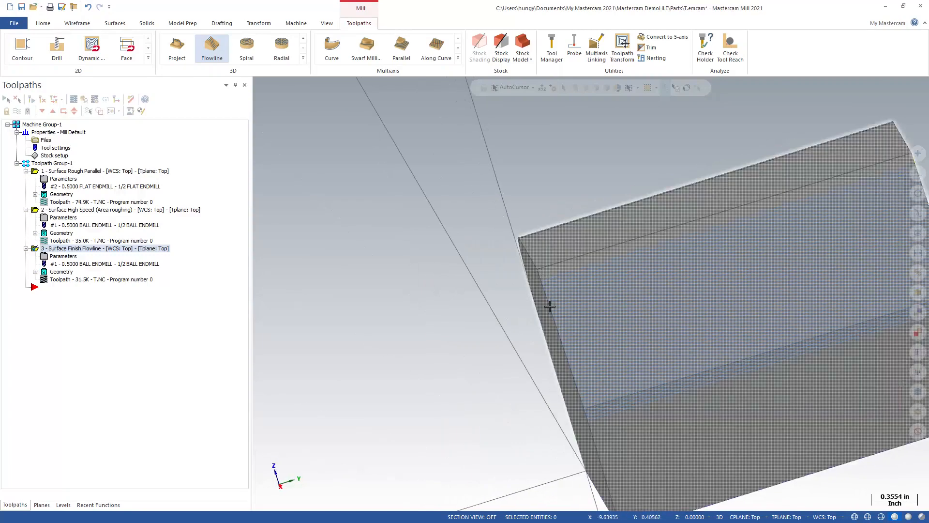
middle_click_drag(557, 355, 561, 263)
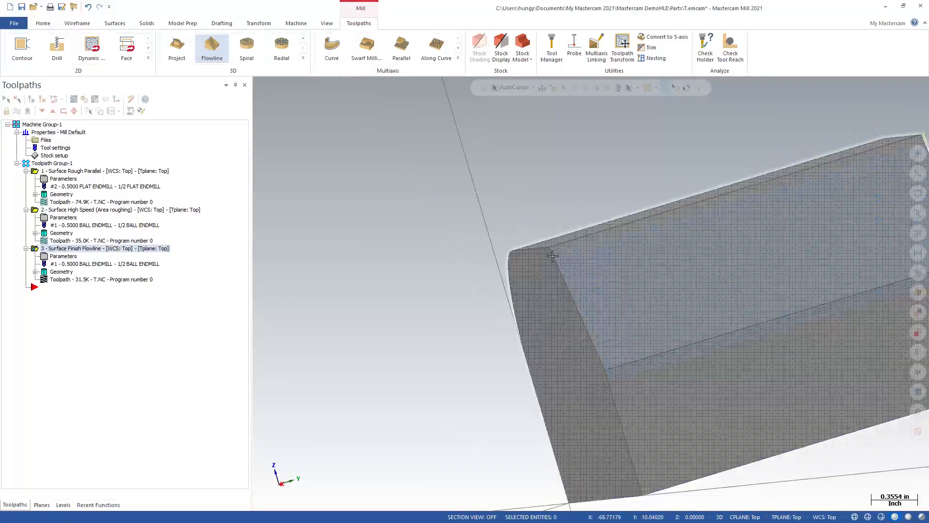
mouse_move(553, 301)
middle_mouse_down()
mouse_move(543, 324)
mouse_move(591, 292)
mouse_move(583, 230)
middle_mouse_up()
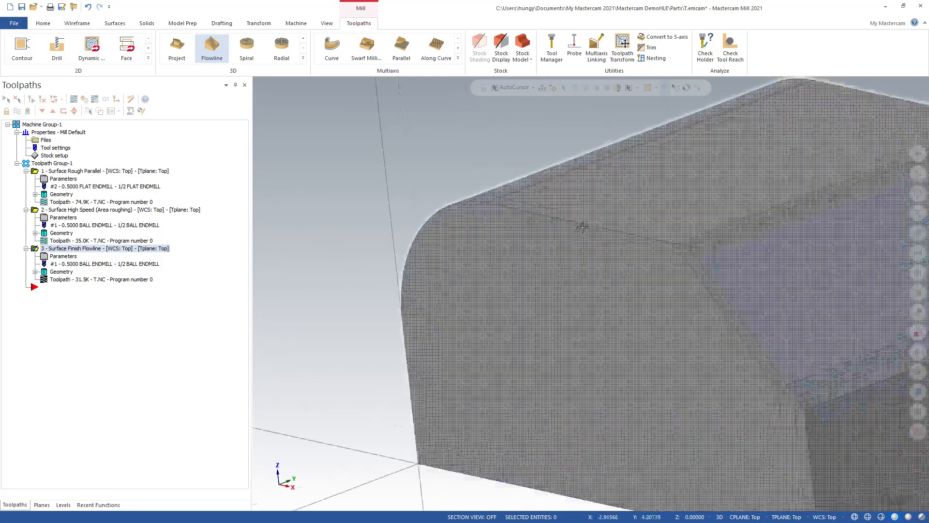
scroll(663, 210, "down", 3)
scroll(627, 265, "up", 2)
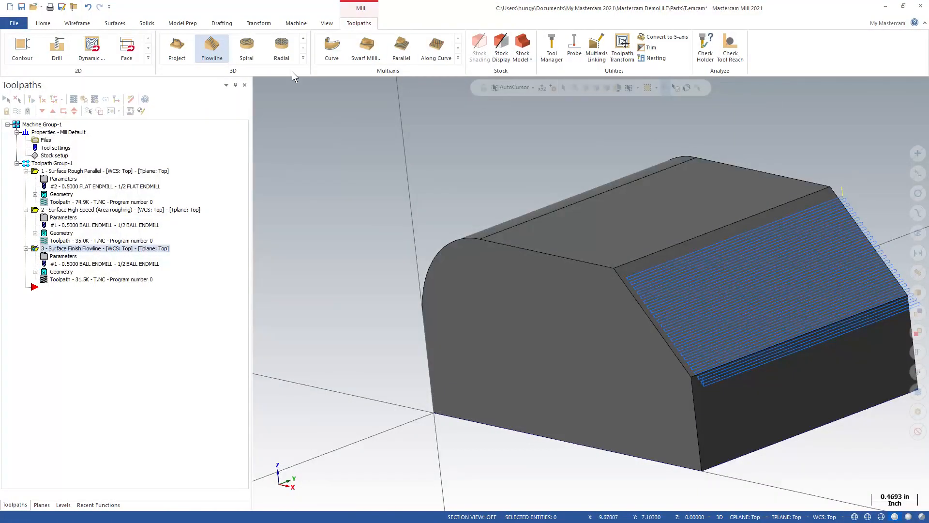
left_click(120, 26)
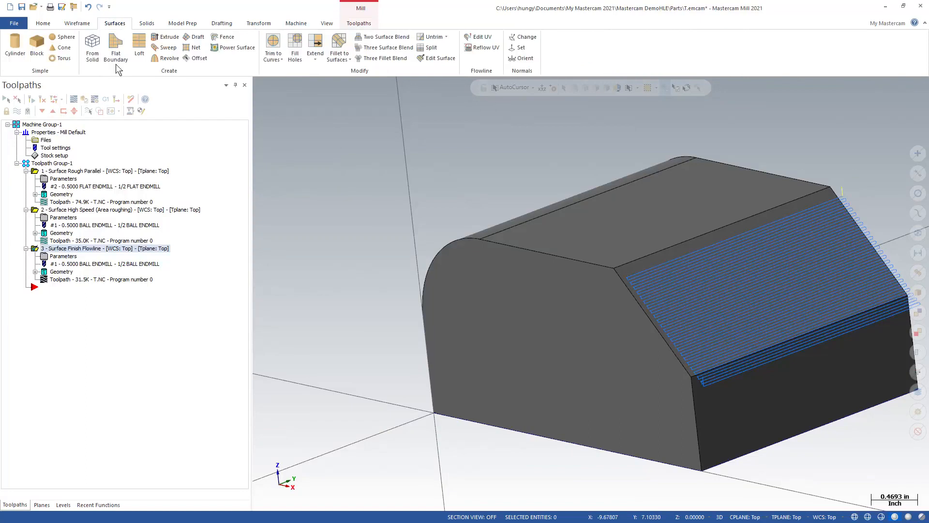
left_click(93, 46)
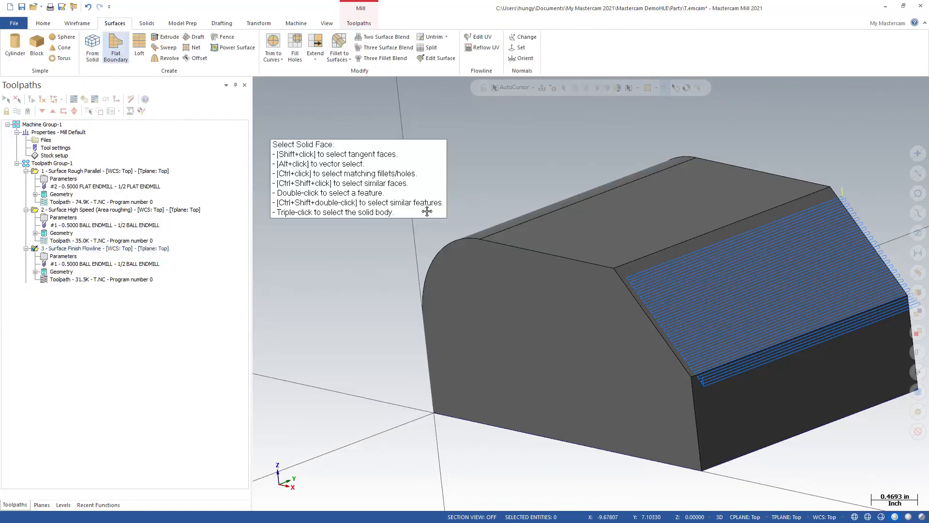
left_click(651, 270)
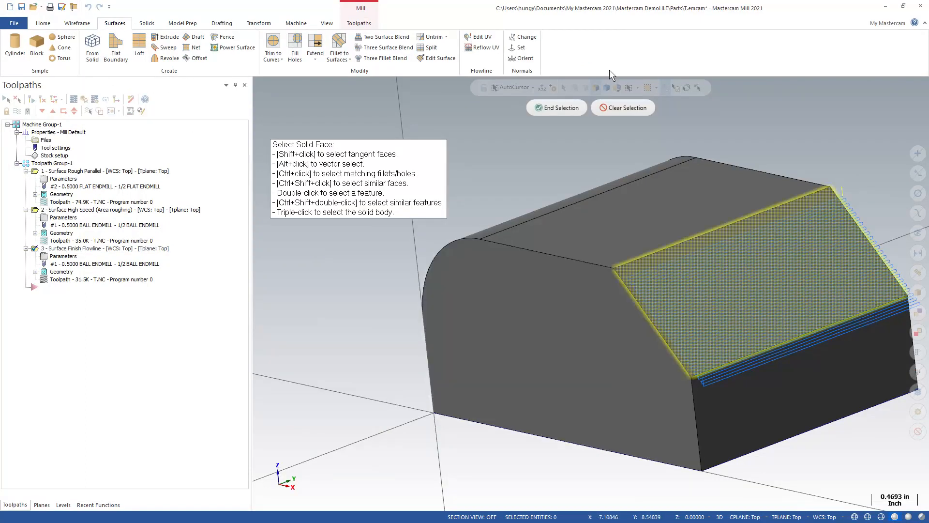
left_click(538, 108)
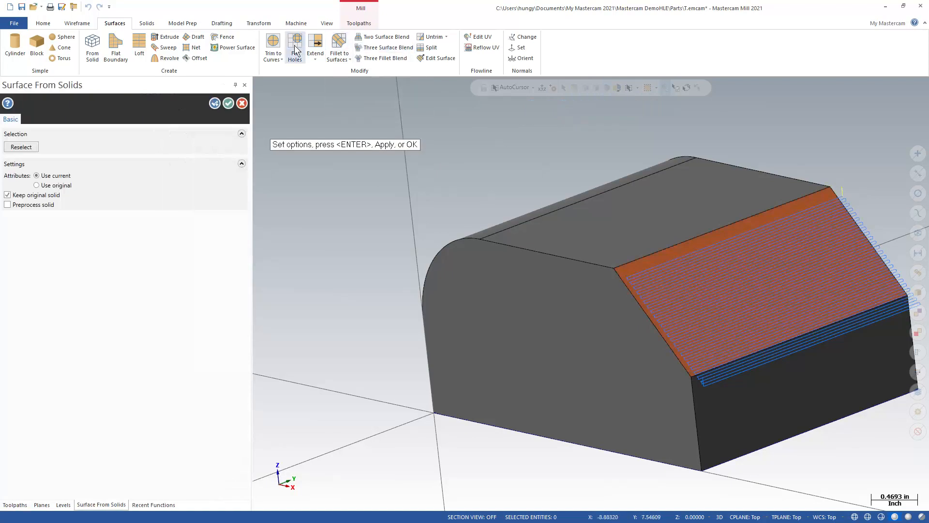
left_click(315, 44)
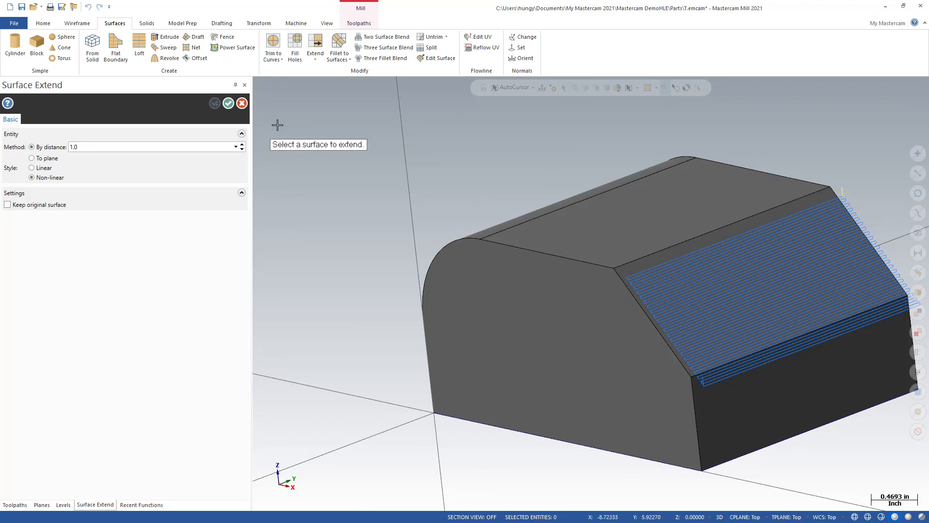
key("Escape")
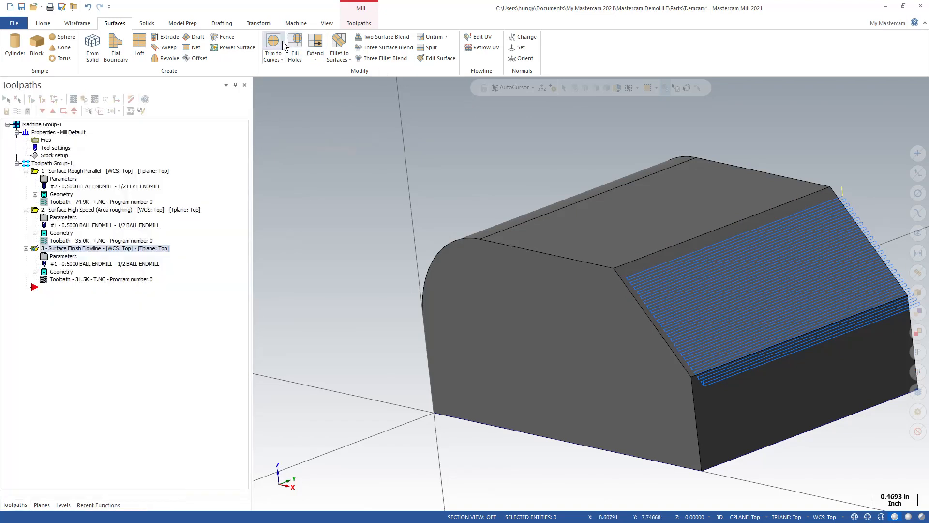
Step: Create a surface from the solid's chamfer face, keeping the original solid
left_click(94, 44)
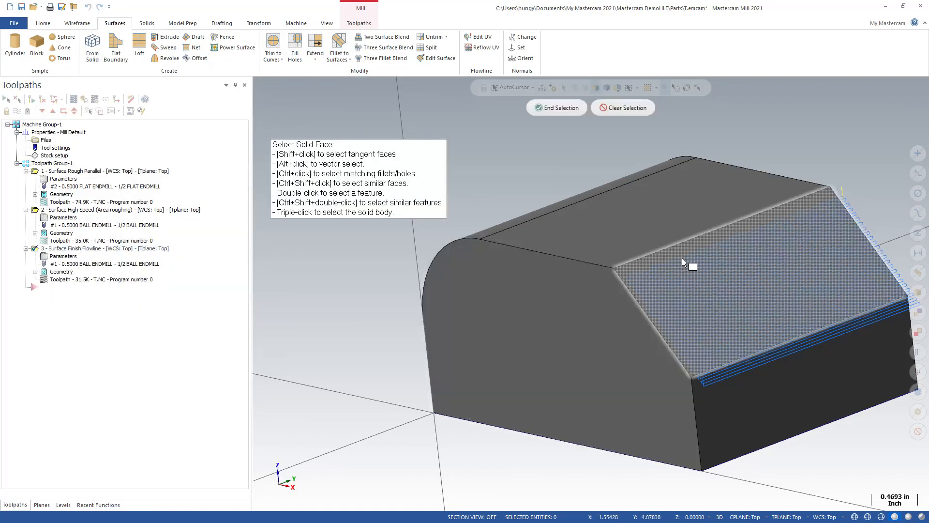
left_click(553, 109)
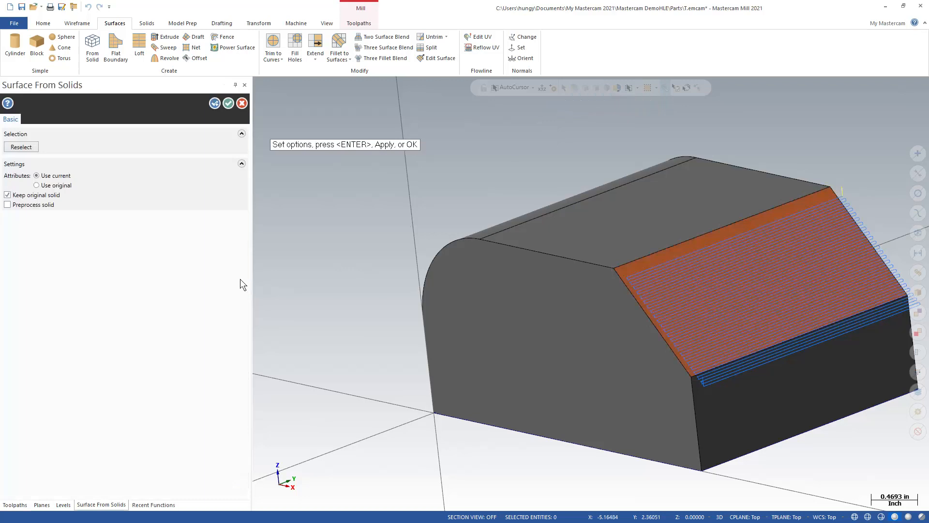
left_click(228, 103)
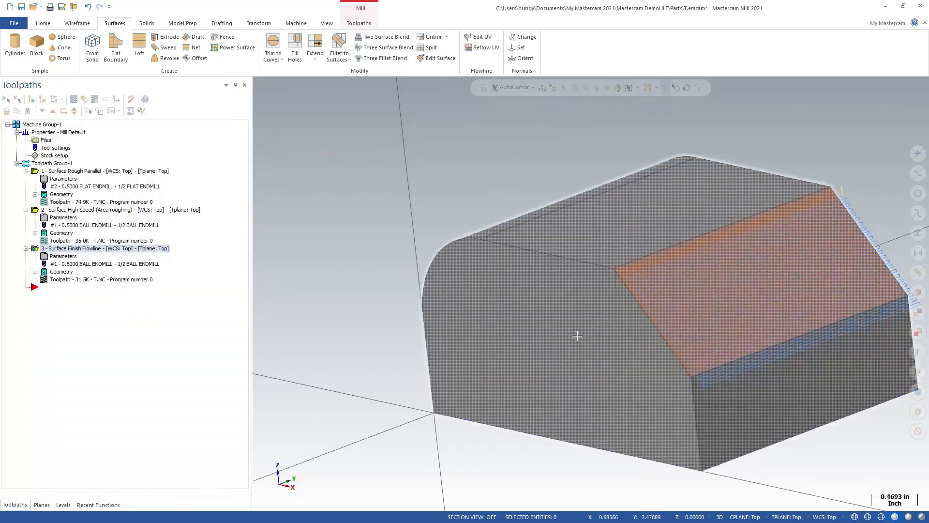
Step: Extend the chamfer surface past its front side edge by a distance of 0.25 with the non-linear style, without keeping the original surface
left_click(315, 46)
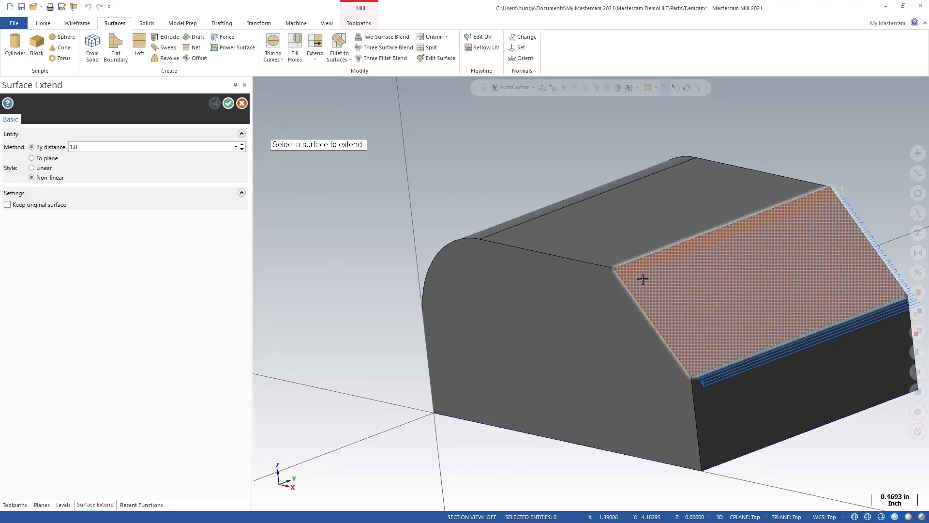
left_click(627, 287)
left_click(628, 295)
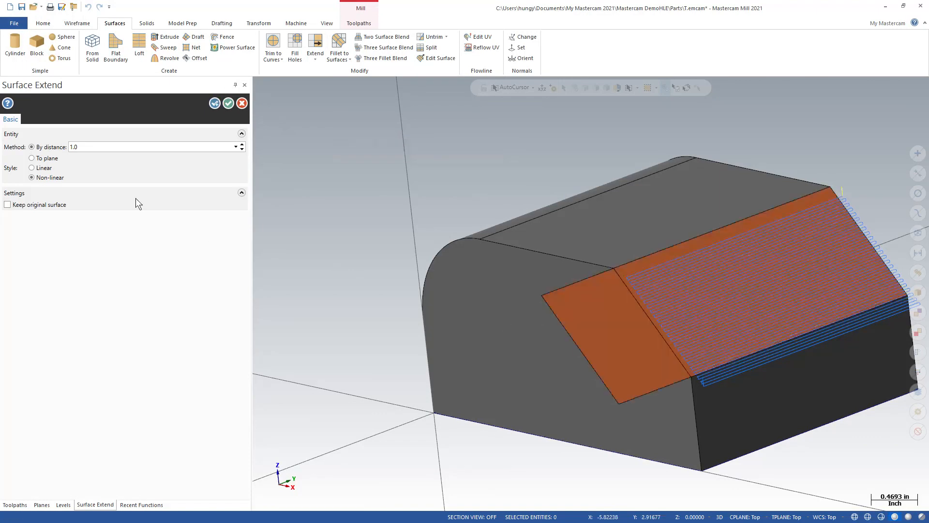
left_click_drag(79, 148, 70, 153)
type(".25")
key("Tab")
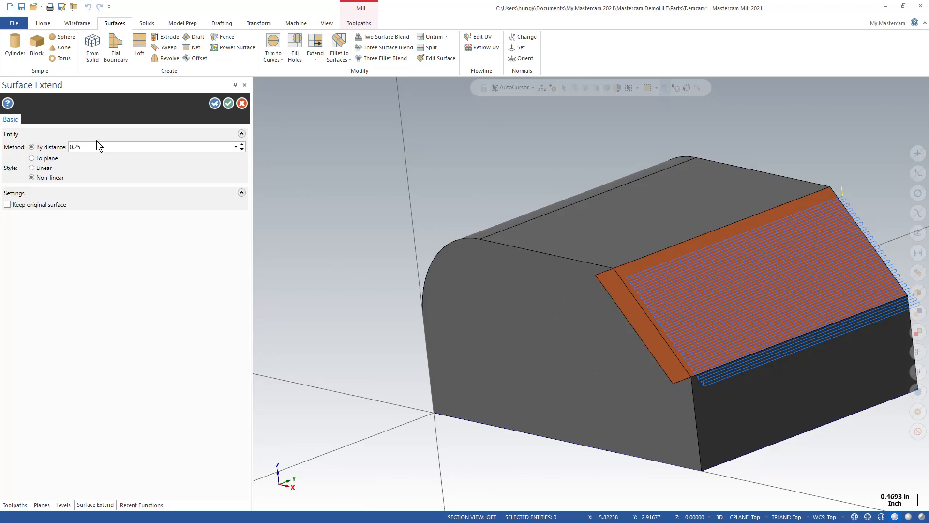
left_click(228, 104)
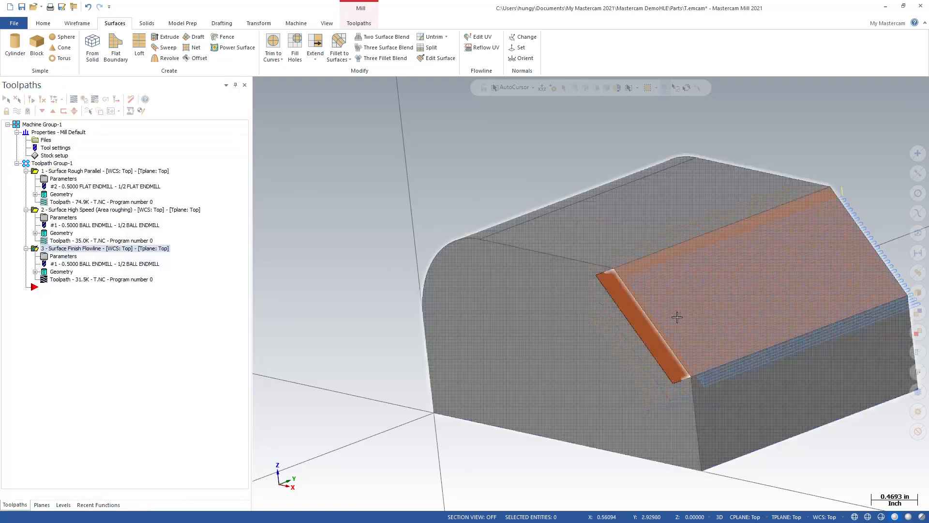
Step: Add the extended chamfer surface to the drive geometry of the Surface Finish Flowline operation and regenerate its toolpath
middle_click_drag(635, 315, 545, 313)
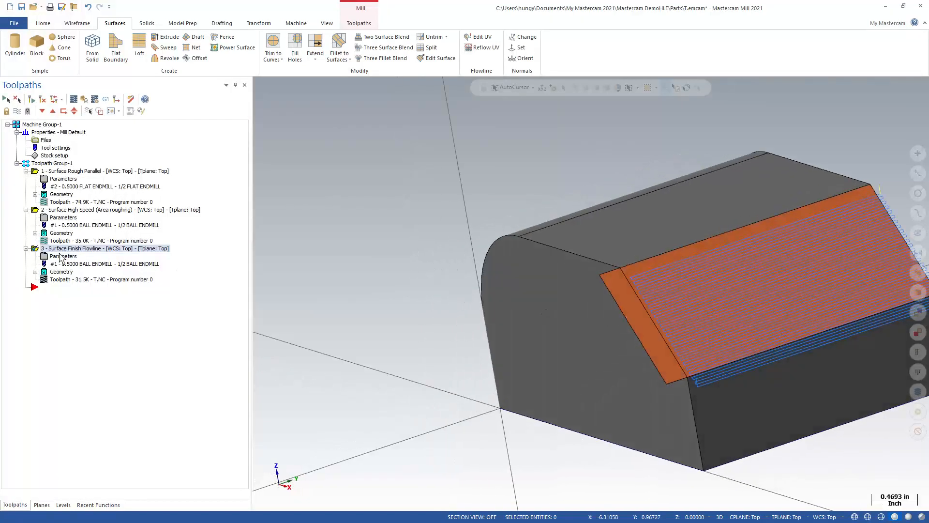
left_click(61, 271)
left_click(312, 123)
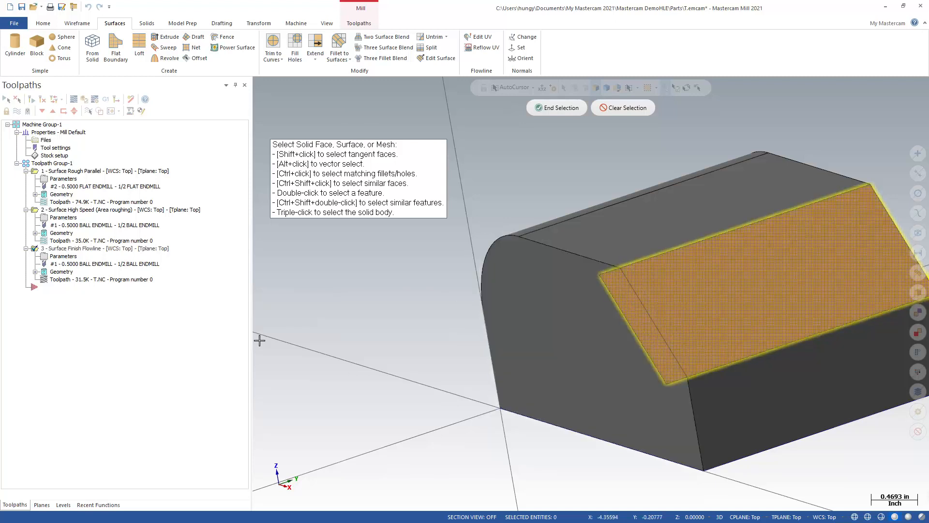
left_click(561, 109)
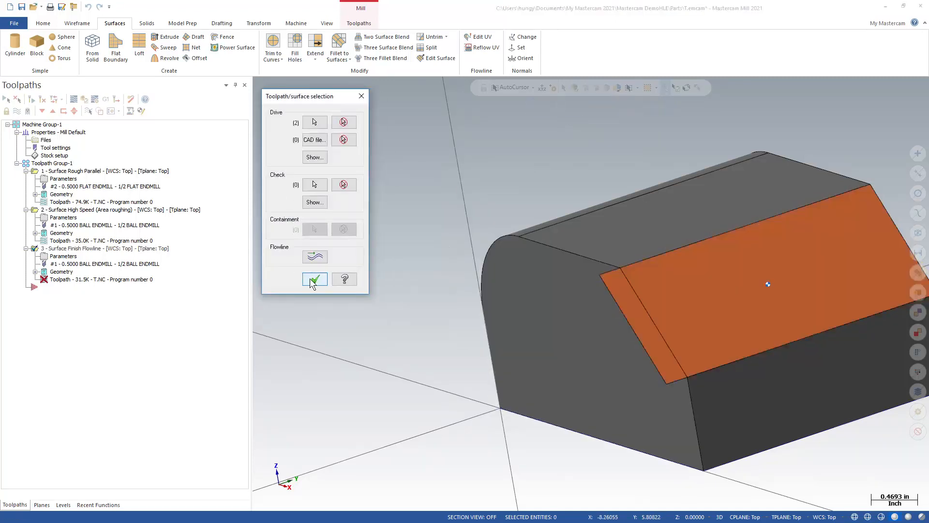
left_click(314, 279)
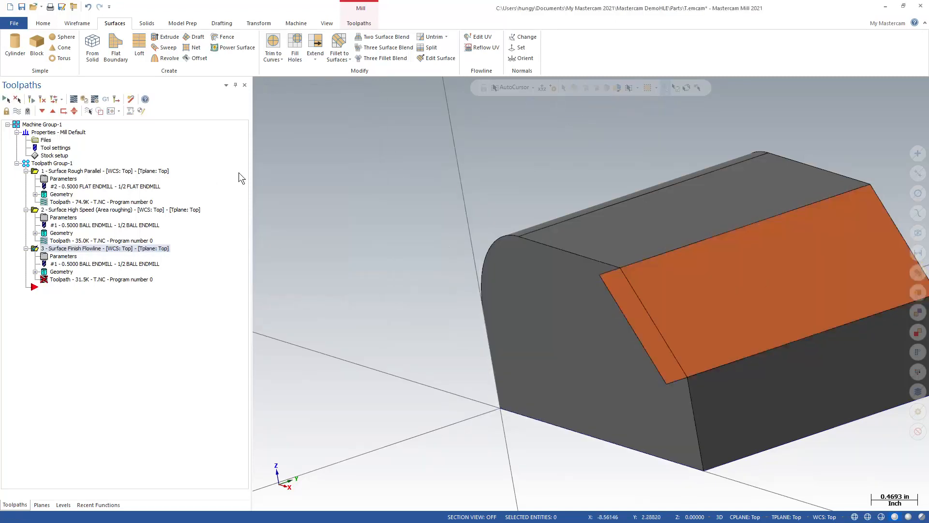
left_click(32, 99)
middle_click_drag(571, 267, 701, 302)
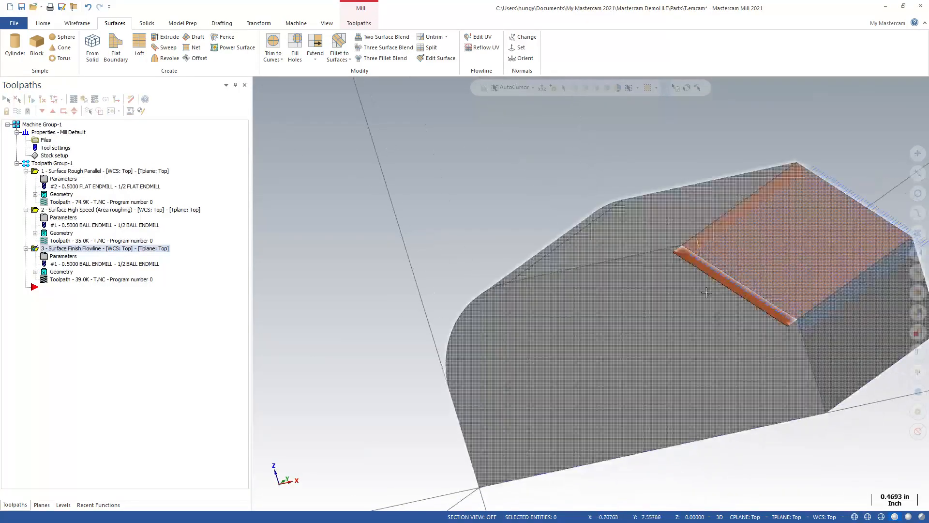
middle_click_drag(651, 277, 693, 283)
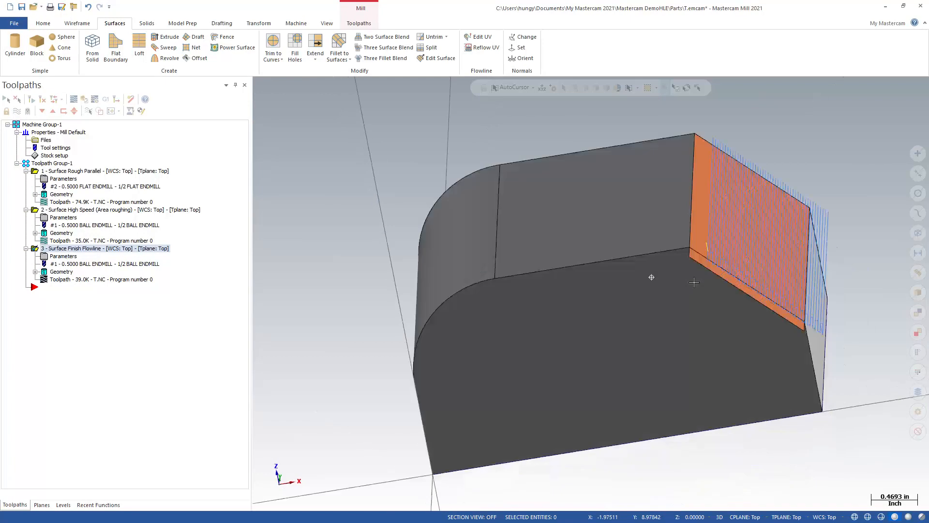
middle_click_drag(457, 223, 390, 201)
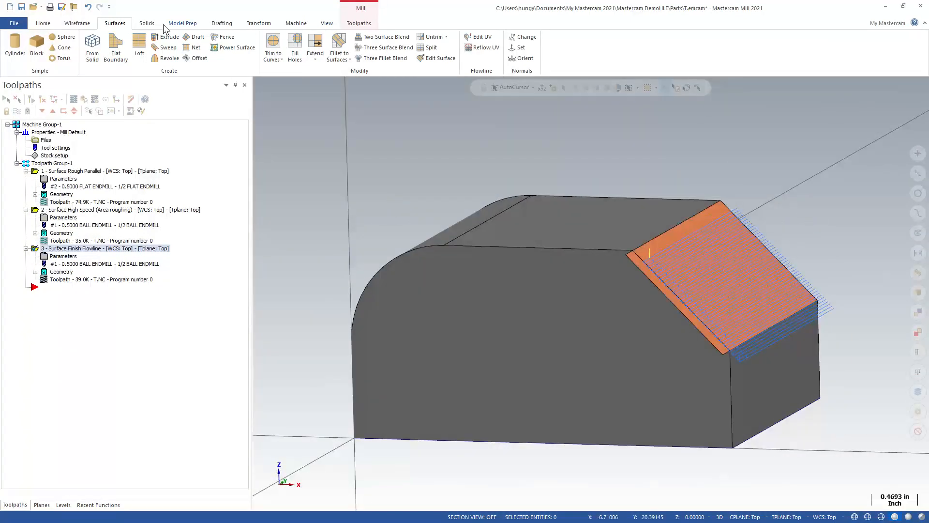
left_click(221, 24)
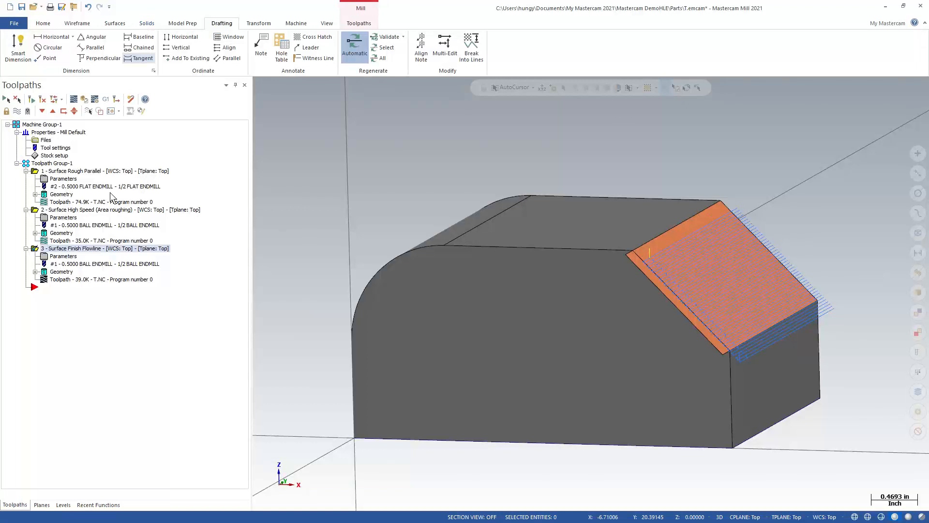
right_click(73, 246)
key("Escape")
right_click(71, 250)
left_click(69, 249)
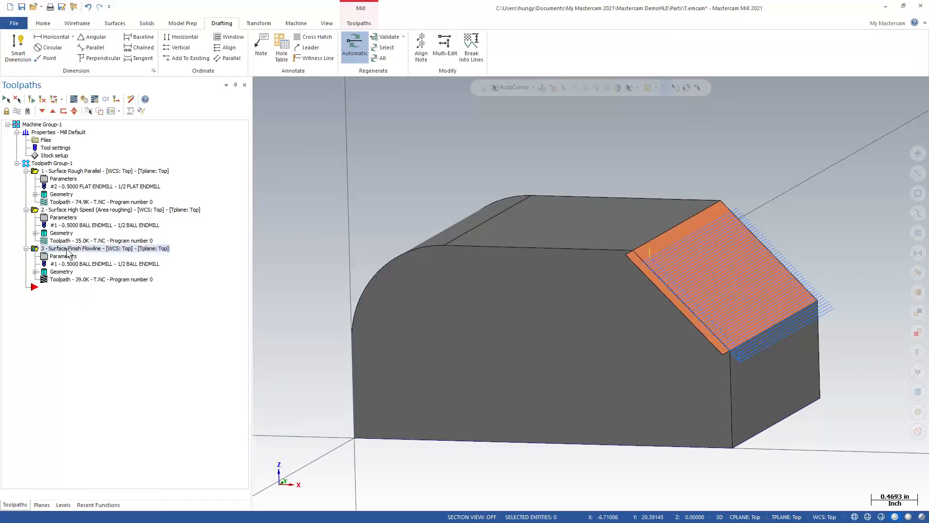
key("Escape")
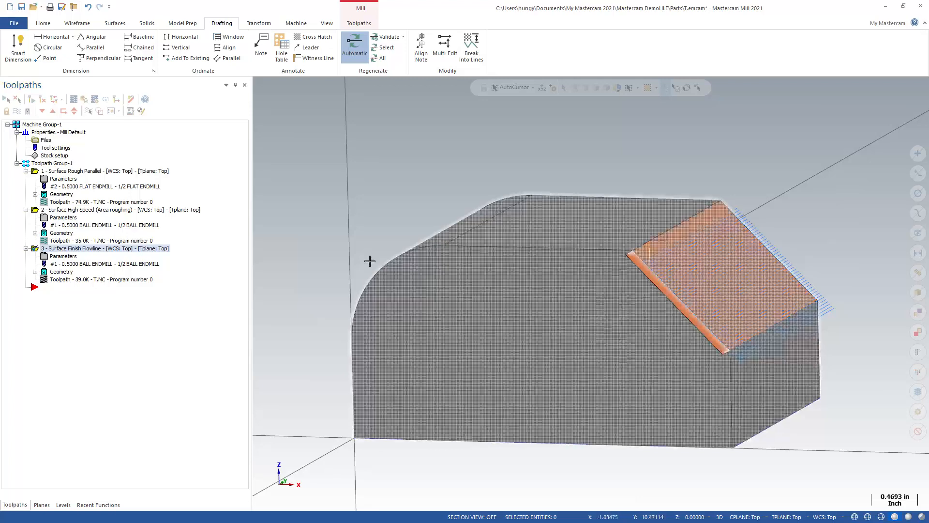
Step: Delete the extended chamfer surface, including its association with the flowline toolpath
left_click(634, 261)
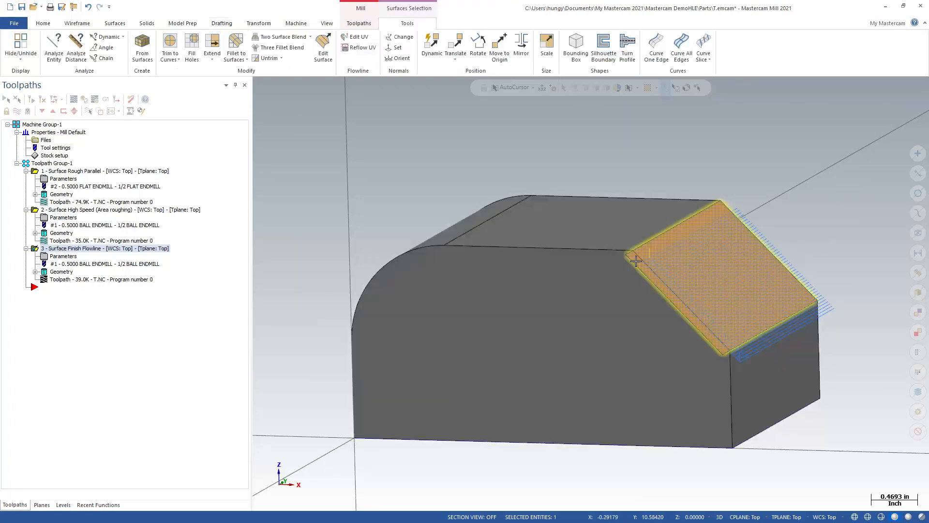
key("Delete")
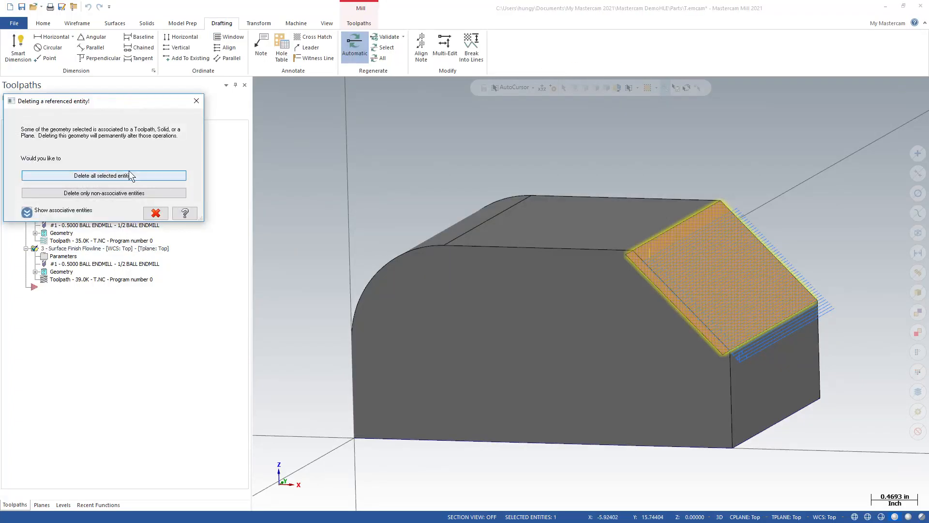
left_click(129, 179)
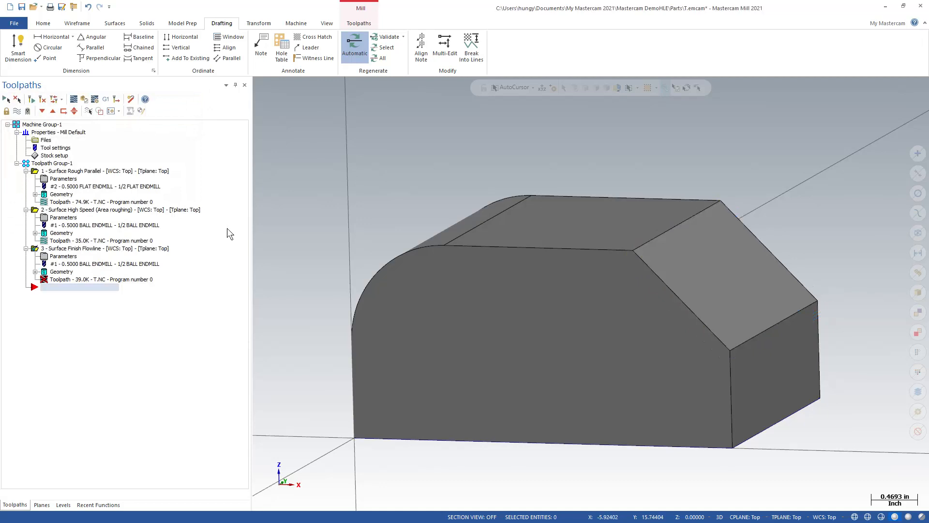
Step: Reselect the chamfer's solid face as drive geometry of the Surface Finish Flowline operation and hide the regenerated toolpath
left_click(61, 272)
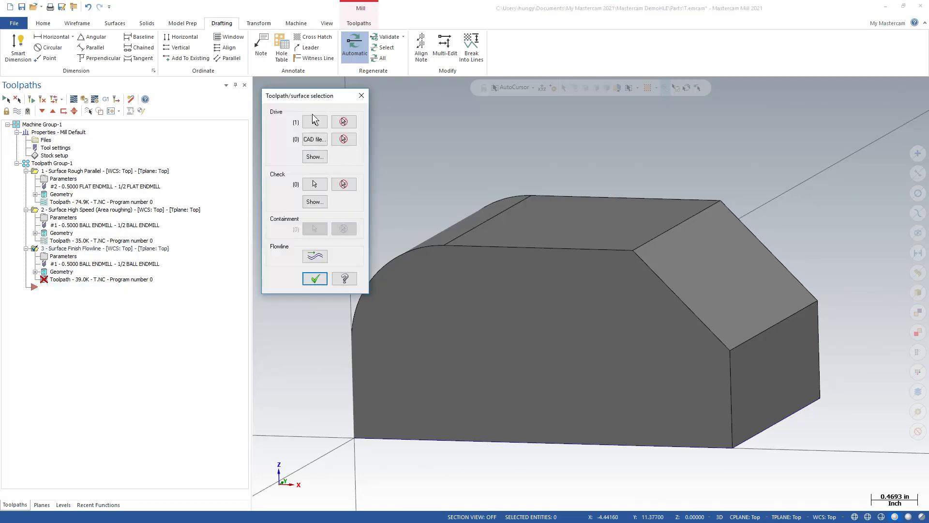
left_click(314, 120)
left_click(697, 272)
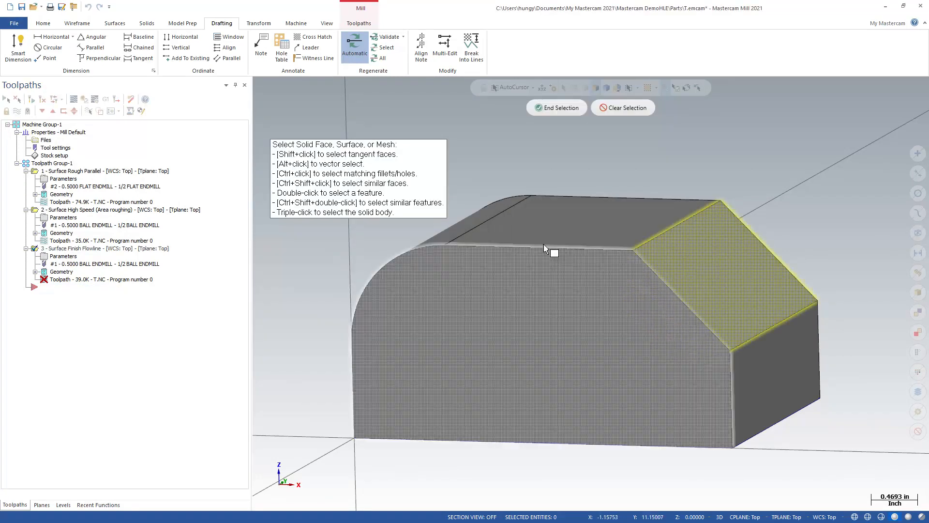
left_click(541, 111)
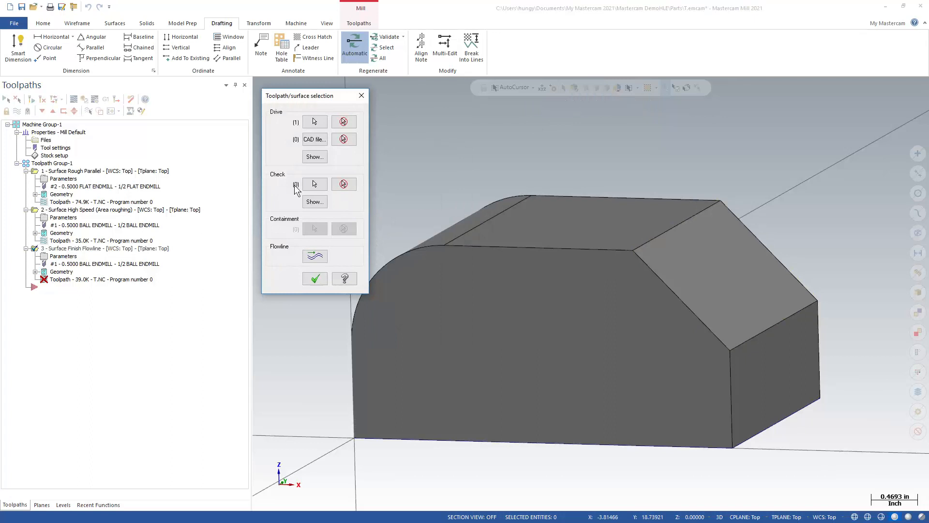
left_click(315, 279)
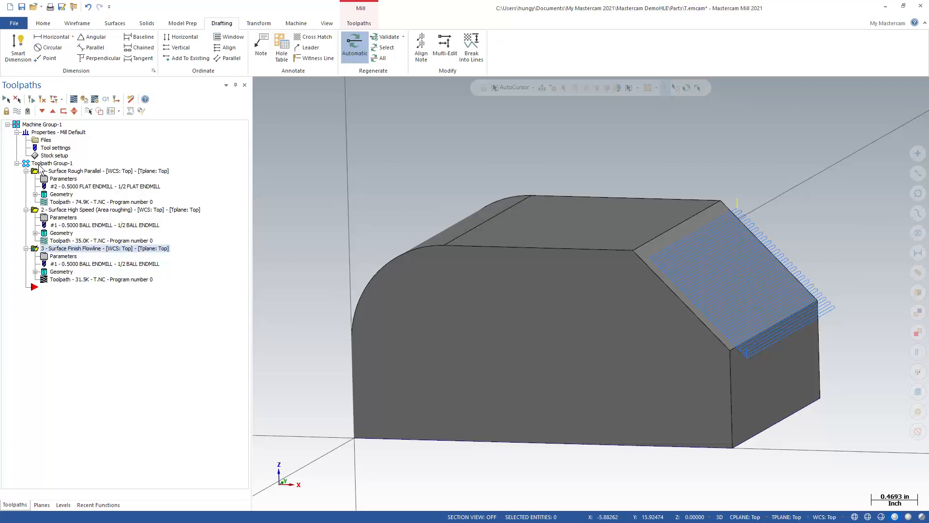
left_click(16, 111)
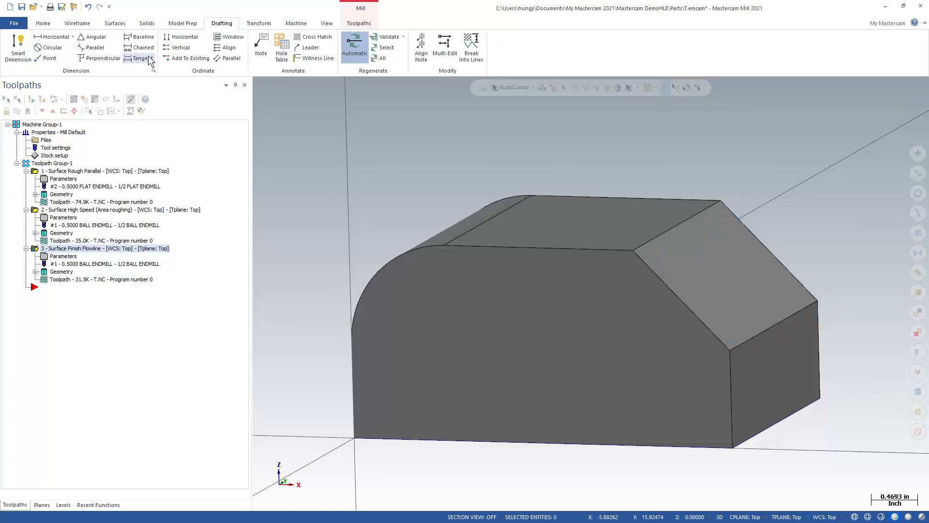
Step: Start a Waterline finishing toolpath and set the machining geometry's wall stock and floor stock to 0
left_click(350, 27)
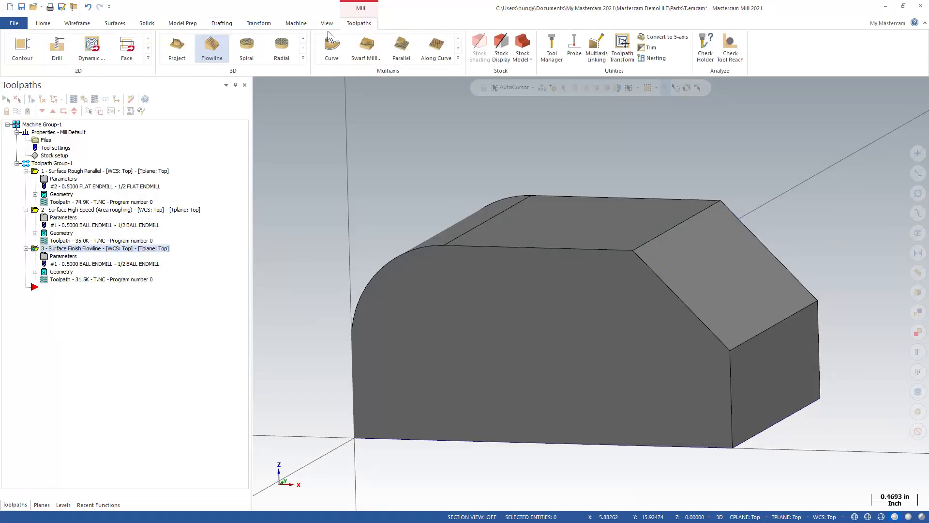
left_click(303, 59)
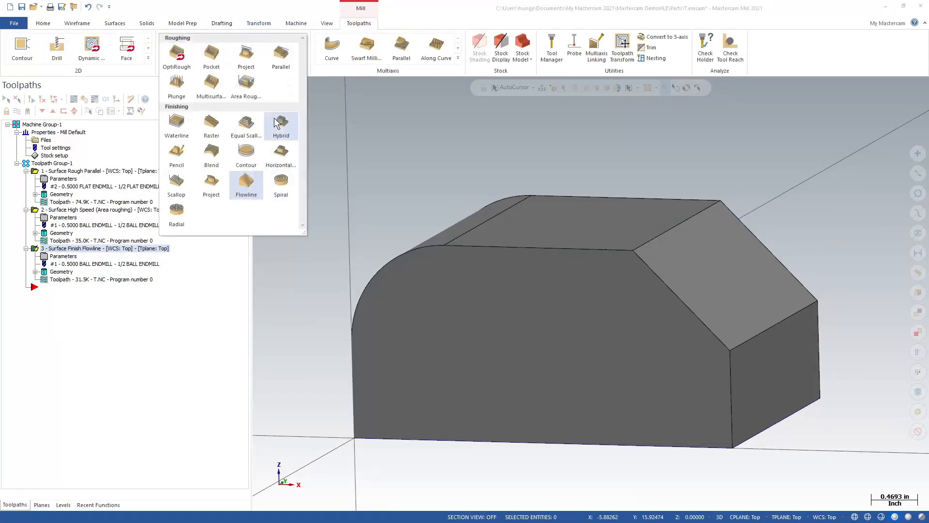
left_click(177, 124)
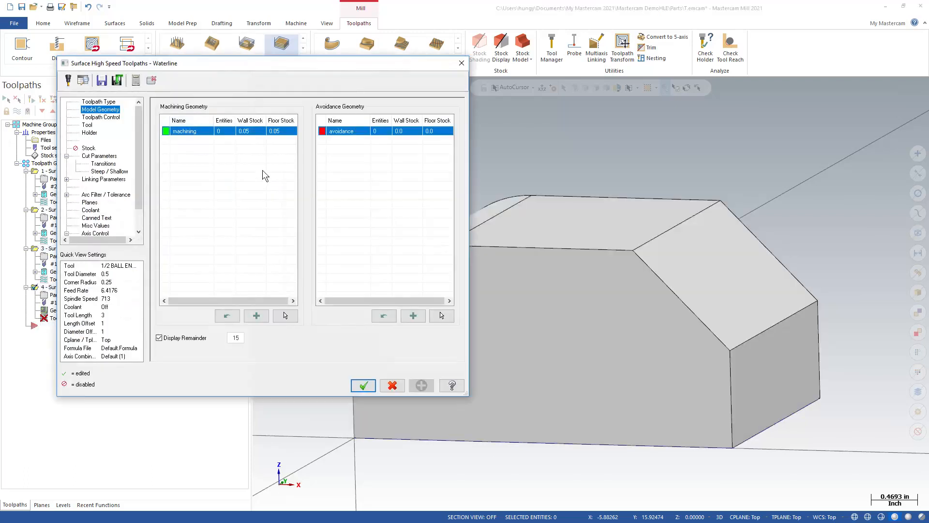
left_click(252, 135)
type("0")
left_click(282, 132)
type("0")
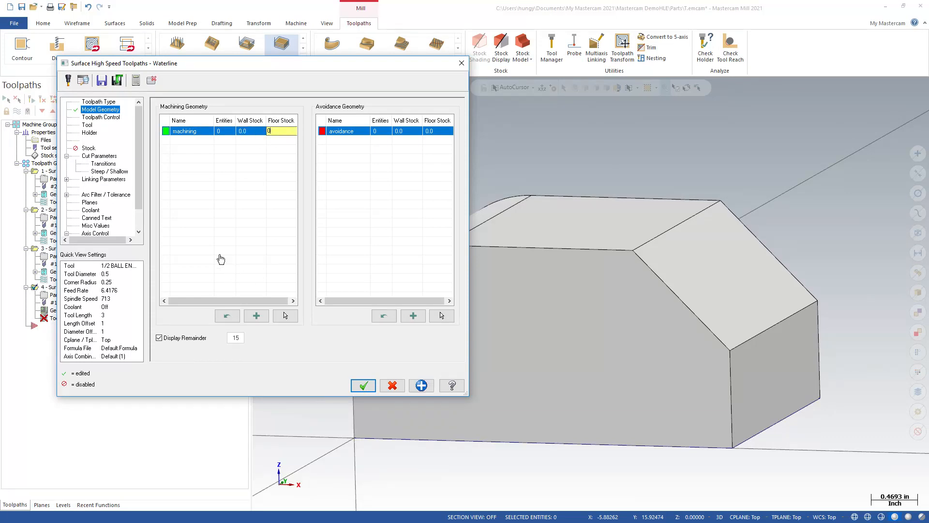
Step: Assign the 1/2 ball endmill to the Waterline toolpath, review its cut, steep/shallow and linking parameters, and accept the operation
left_click(111, 117)
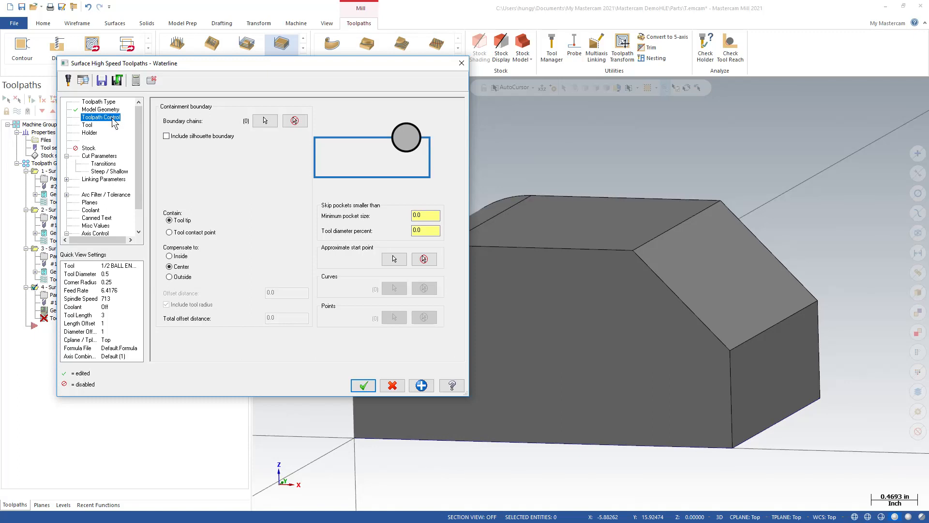
left_click(87, 125)
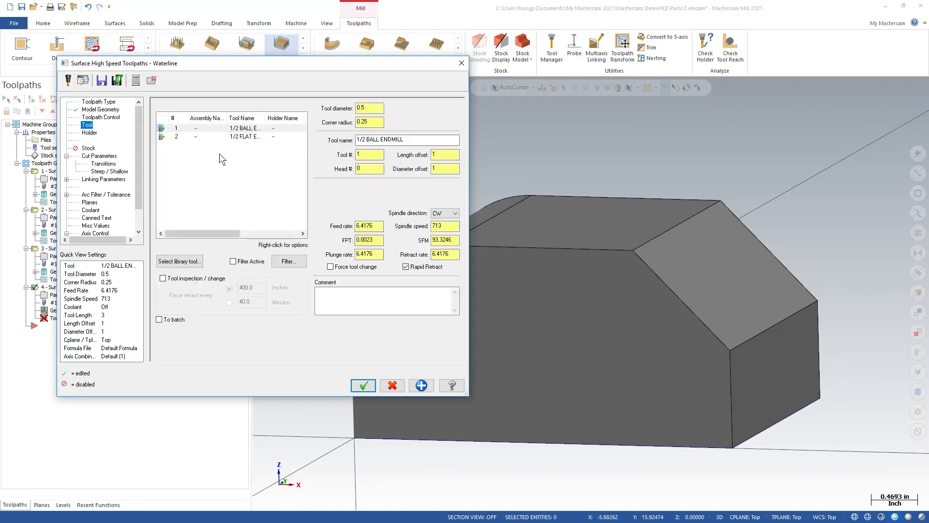
left_click(237, 130)
left_click(99, 156)
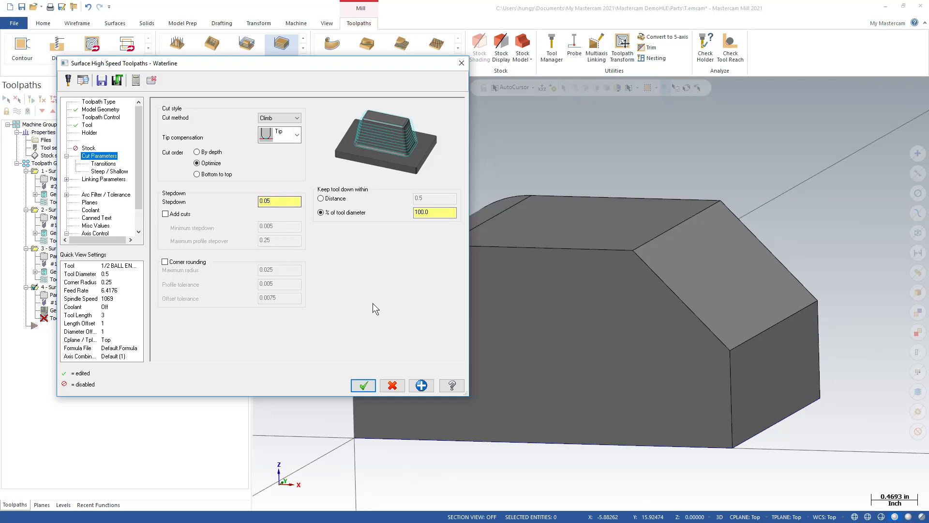
left_click(107, 164)
left_click(109, 172)
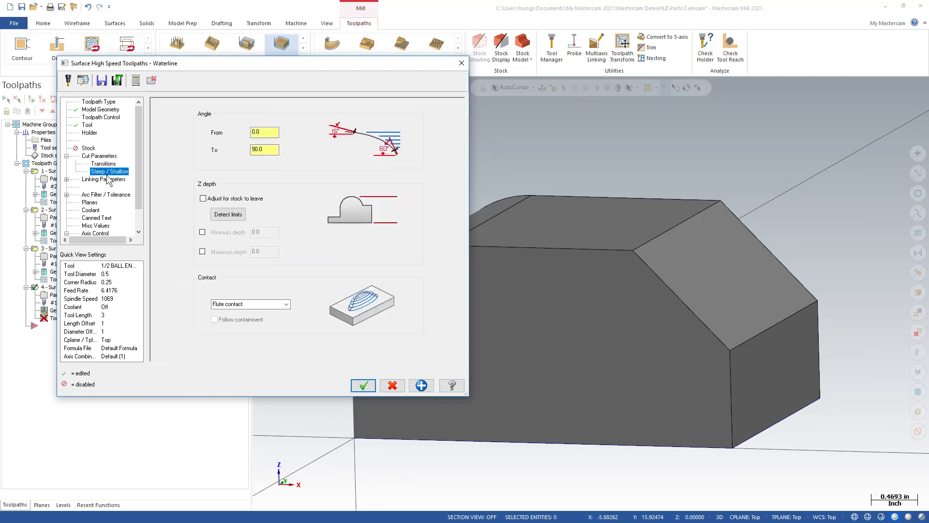
left_click(104, 179)
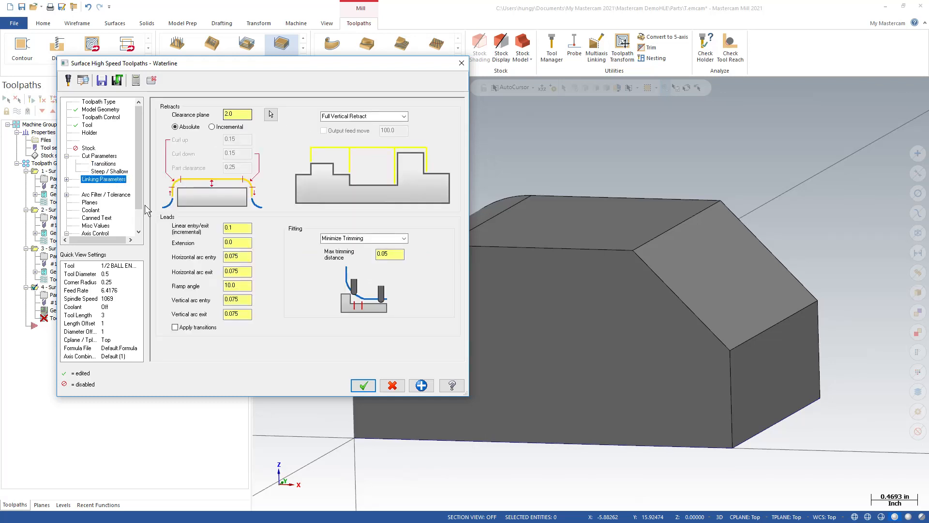
left_click(362, 385)
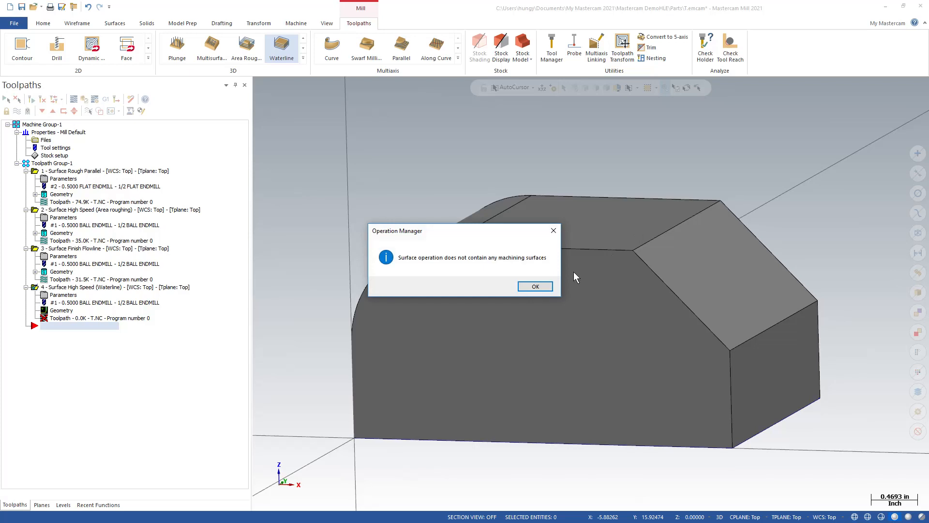
left_click(541, 285)
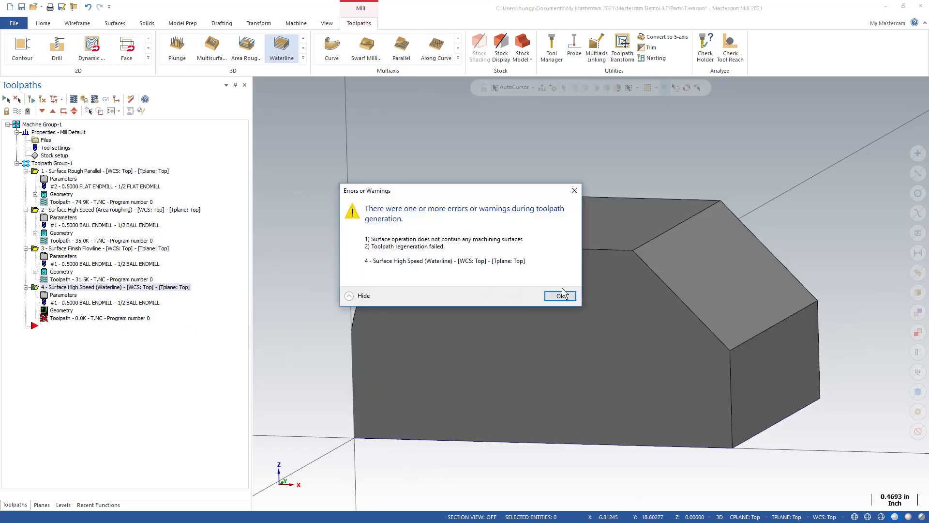
left_click(562, 295)
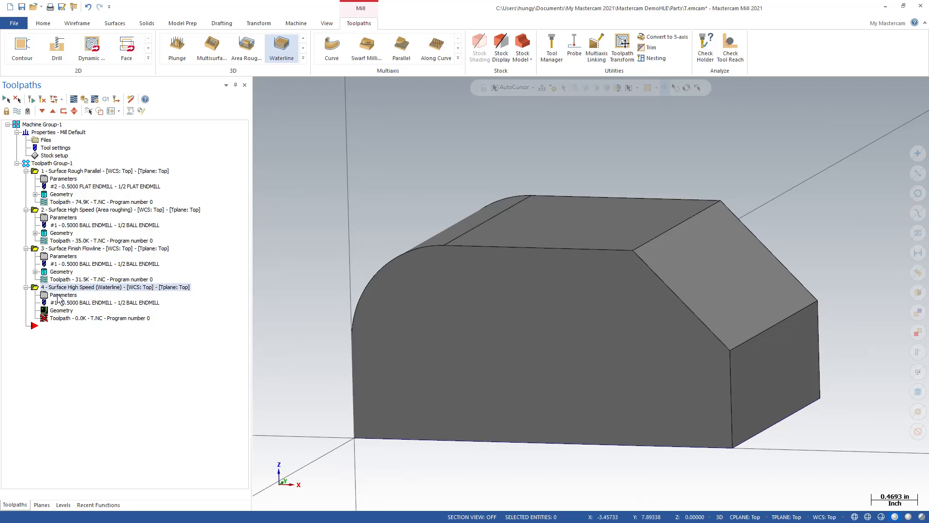
Step: Select the chamfer's solid face as machining geometry of the Waterline operation and regenerate its toolpath
left_click(58, 296)
left_click(100, 109)
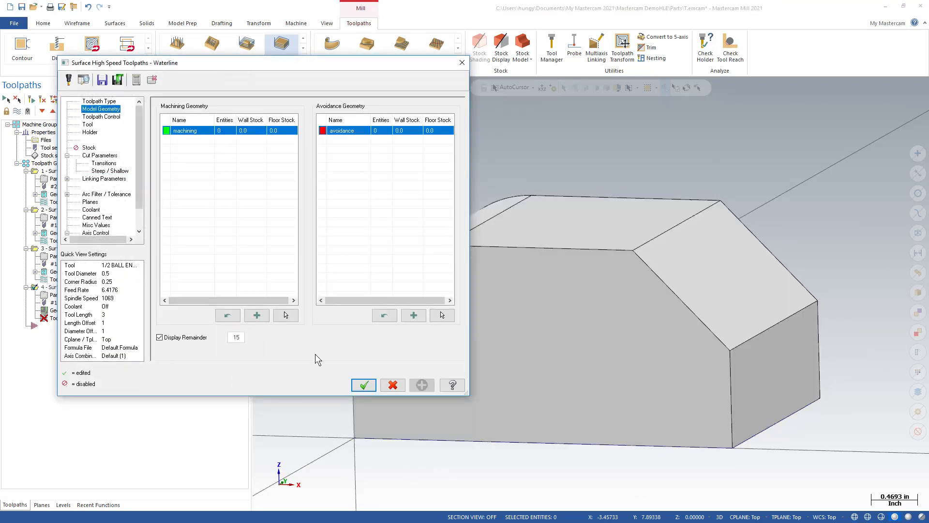
left_click(290, 315)
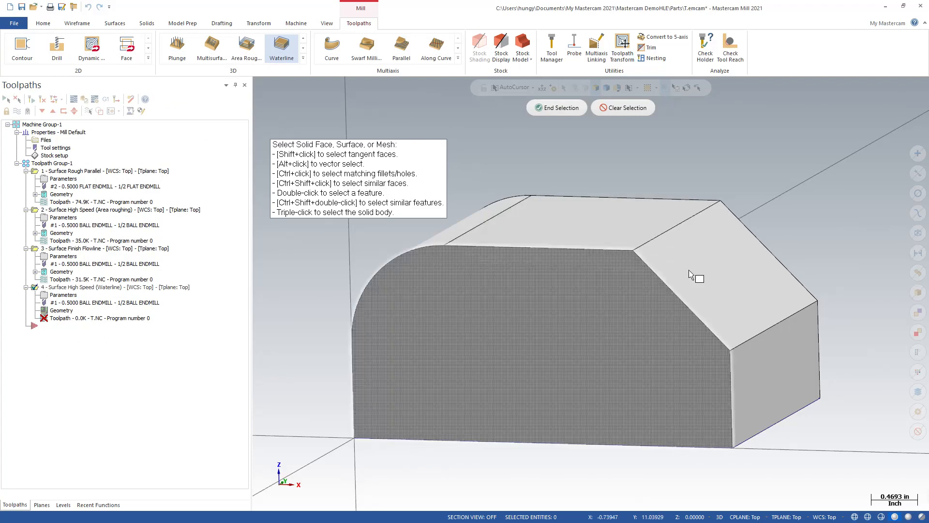
left_click(704, 271)
left_click(573, 110)
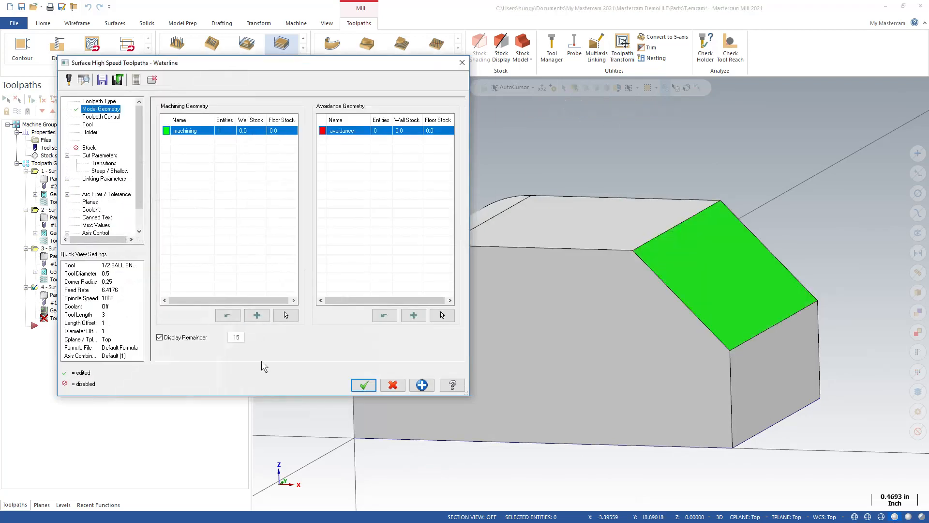
left_click(363, 385)
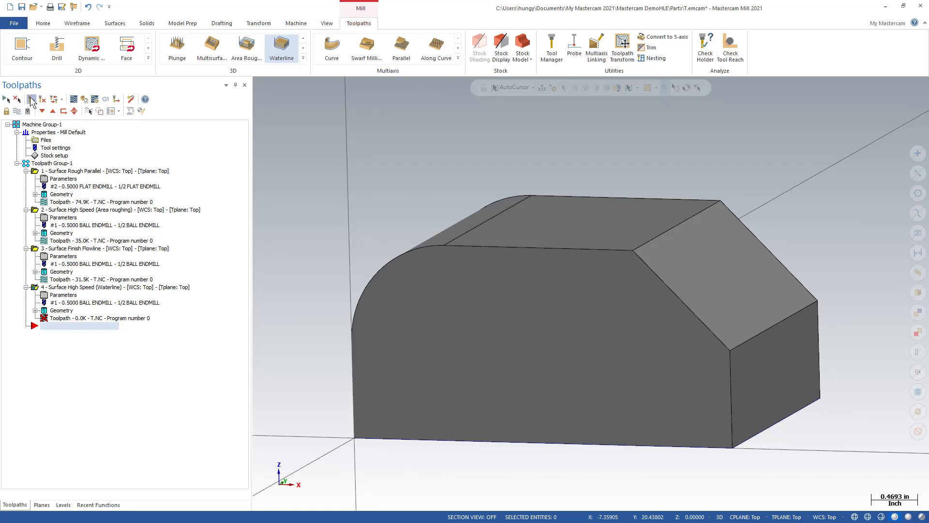
mouse_move(722, 249)
middle_mouse_down()
mouse_move(797, 213)
mouse_move(800, 230)
mouse_move(767, 272)
mouse_move(765, 207)
mouse_move(804, 210)
middle_mouse_up()
scroll(804, 211, "up", 4)
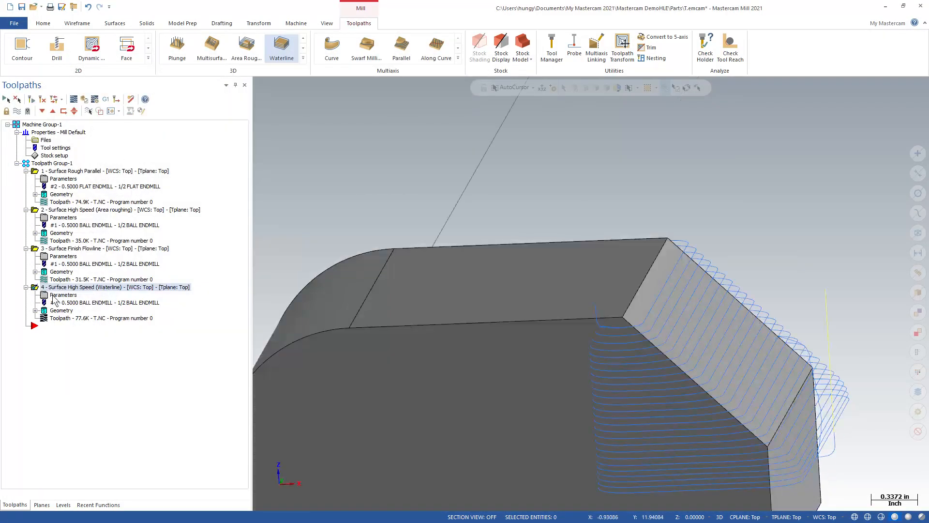
Step: Include the silhouette boundary as containment in the Waterline operation and regenerate its toolpath over the chamfer
left_click(54, 295)
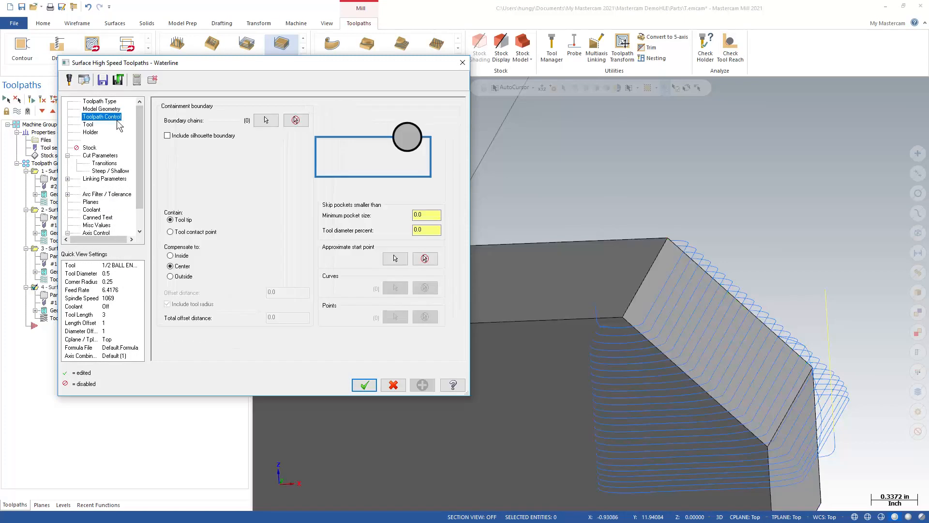
left_click(177, 138)
left_click(363, 385)
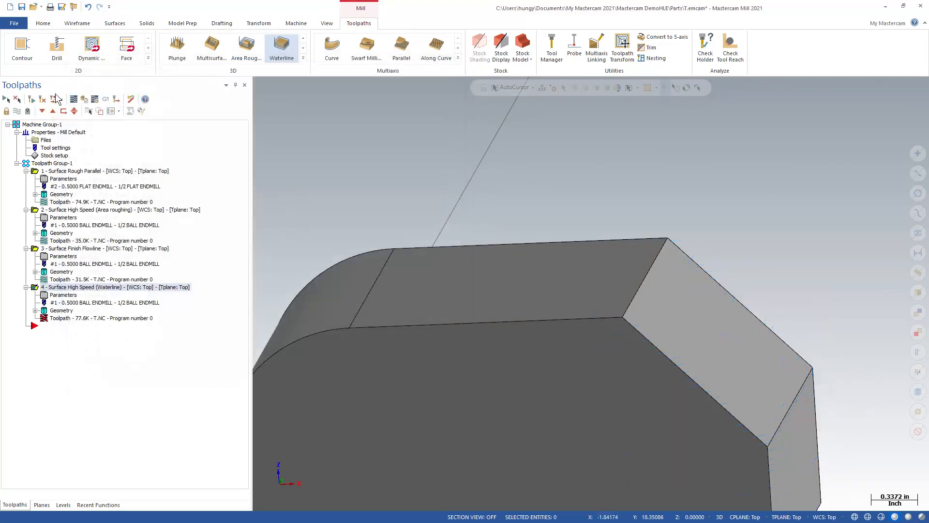
left_click(31, 99)
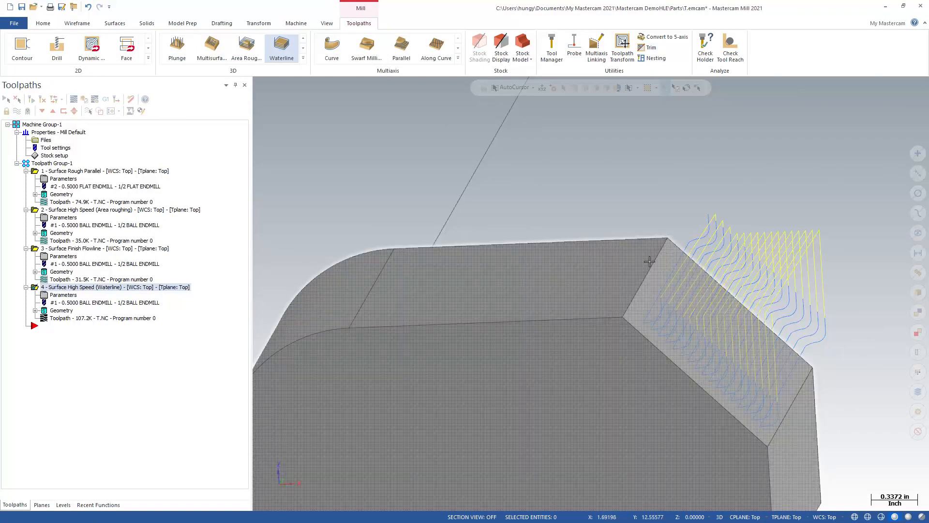
mouse_move(766, 445)
middle_mouse_down()
mouse_move(667, 441)
mouse_move(817, 343)
middle_mouse_up()
mouse_move(752, 347)
middle_mouse_down()
mouse_move(805, 337)
mouse_move(793, 346)
mouse_move(803, 344)
middle_mouse_up()
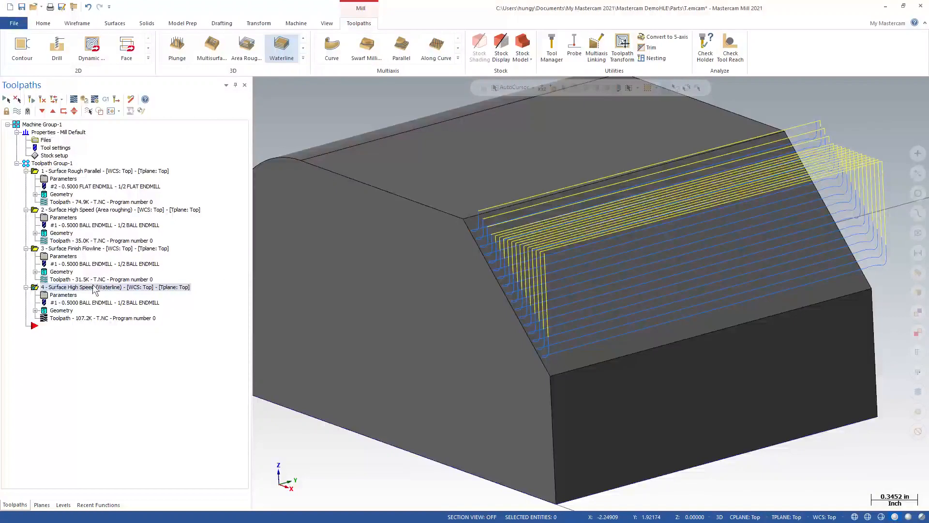
Step: Set the lead extension in the Waterline operation's linking parameters to 0.1, regenerate the toolpath and inspect it around the chamfer
left_click(59, 294)
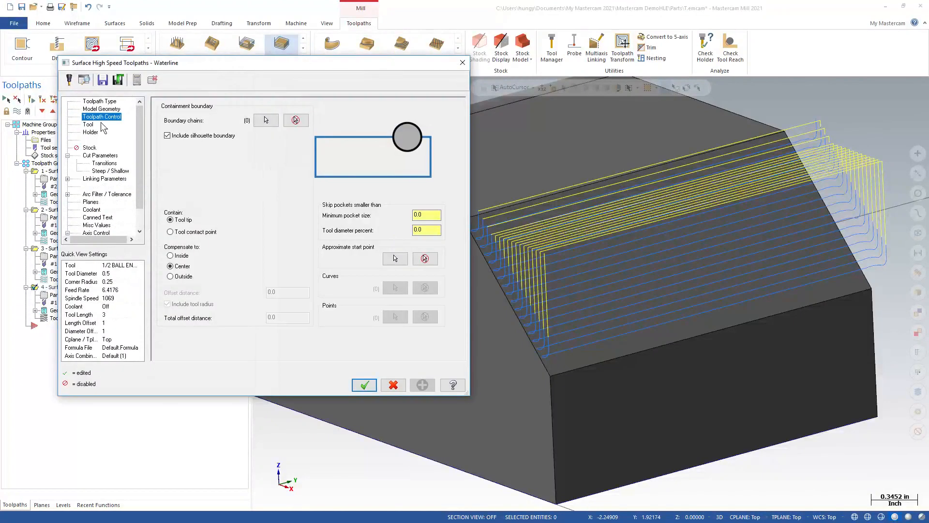
left_click(101, 155)
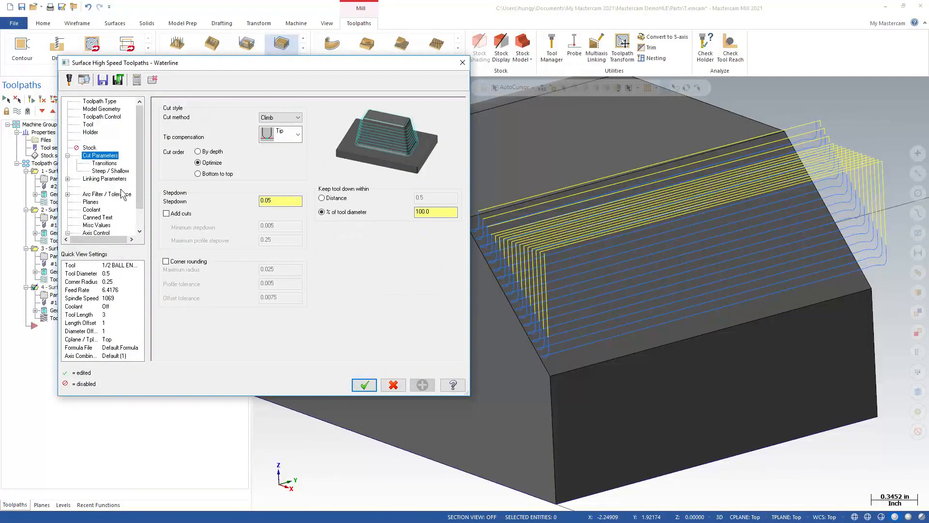
left_click(105, 179)
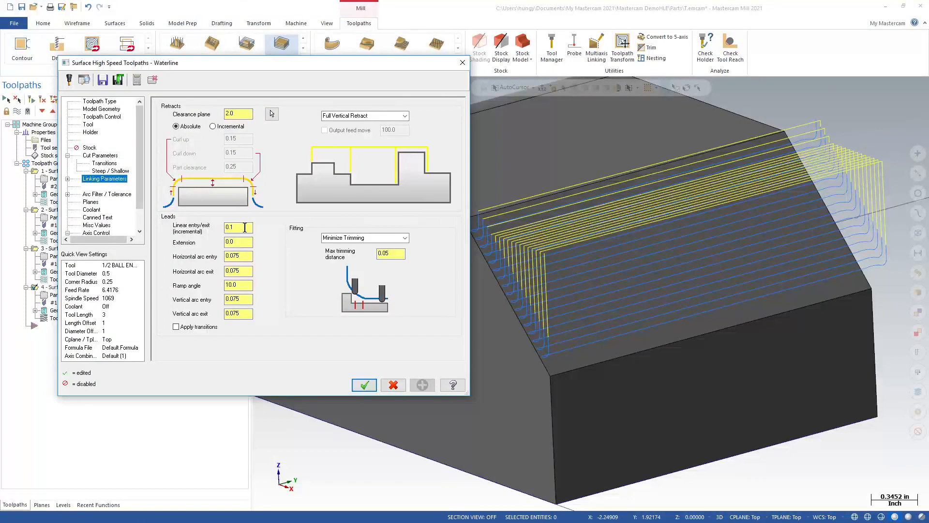
left_click_drag(338, 69, 272, 68)
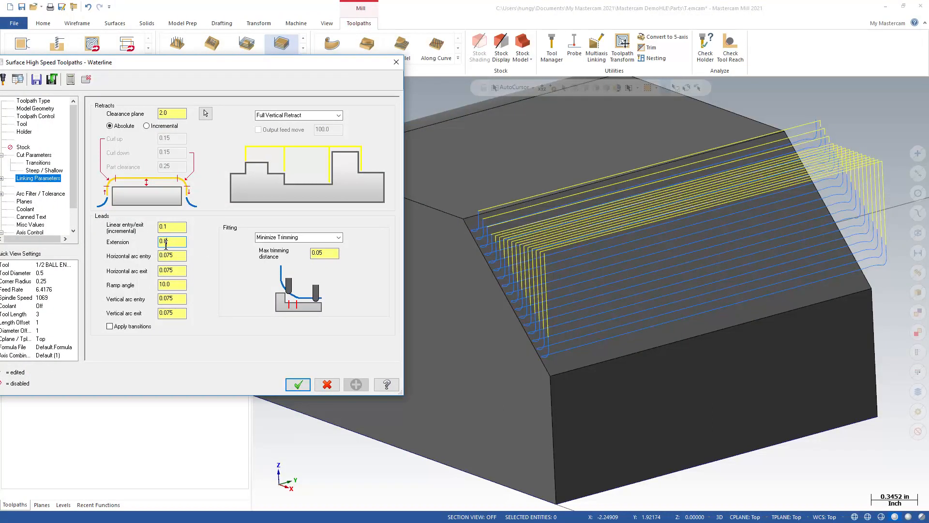
type("1")
left_click(297, 384)
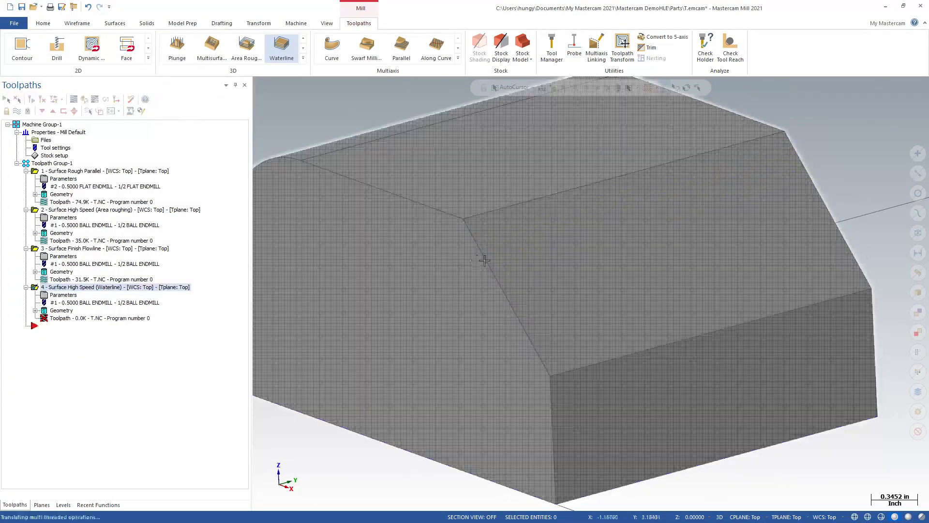
middle_click_drag(488, 270, 435, 271)
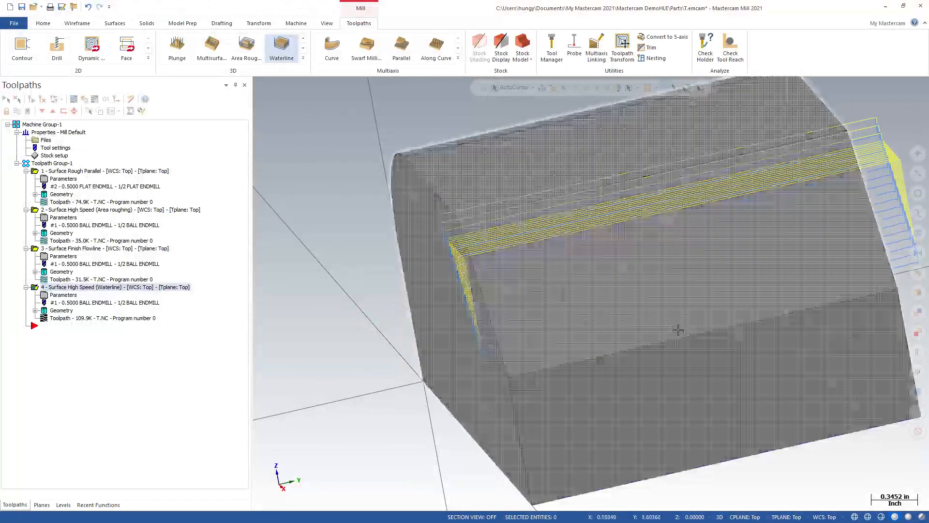
middle_click_drag(342, 249, 460, 268)
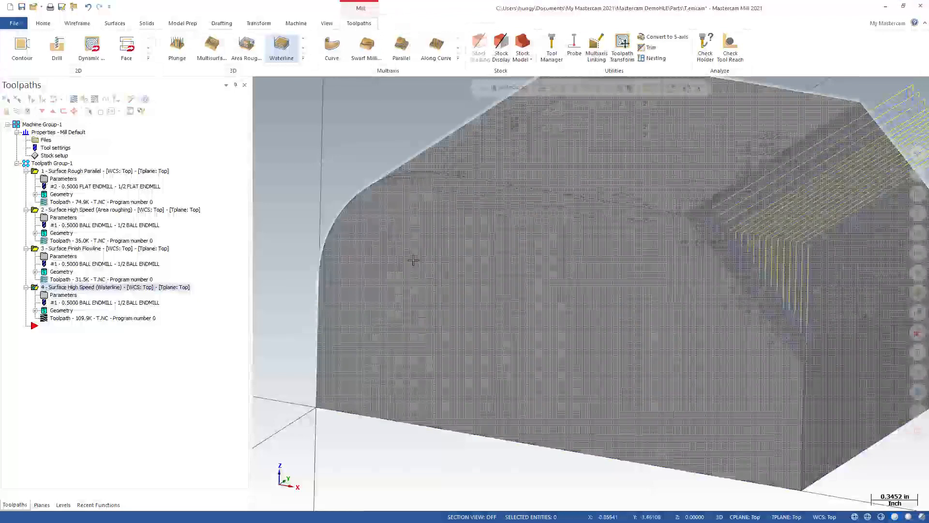
scroll(460, 268, "up", 2)
scroll(460, 267, "down", 5)
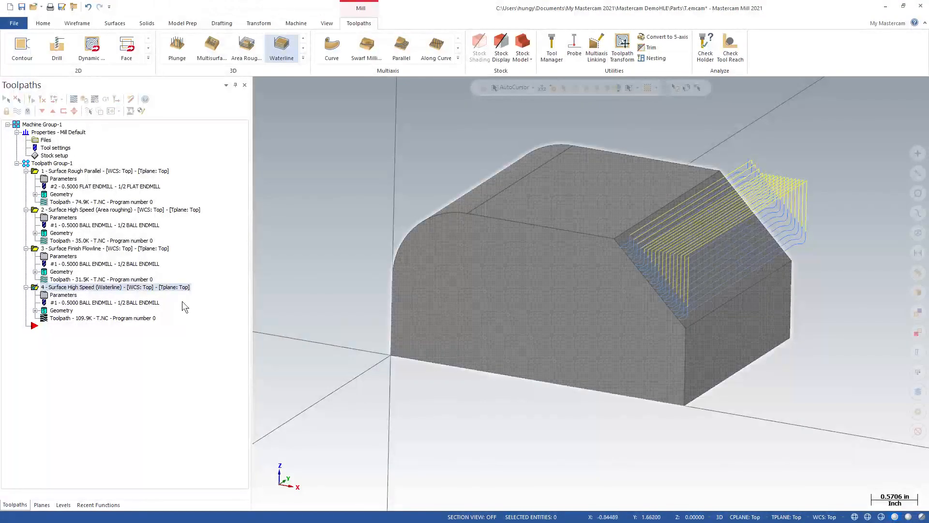
Step: Turn off the silhouette boundary containment of the Waterline operation and regenerate its toolpath
left_click(62, 295)
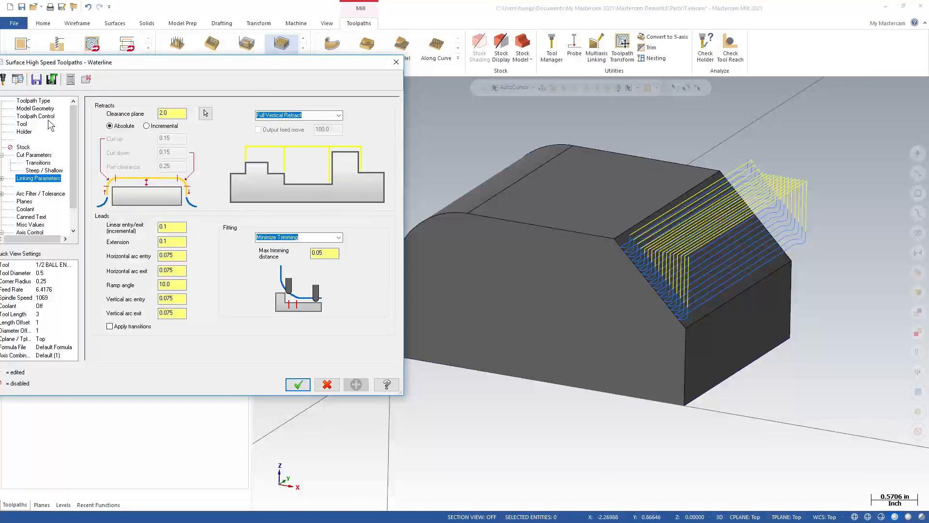
left_click(32, 118)
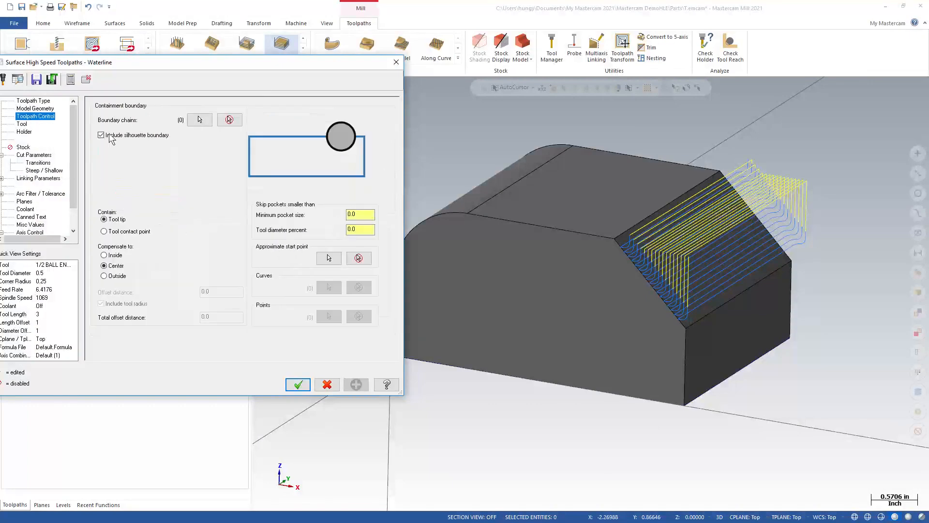
left_click_drag(153, 60, 244, 63)
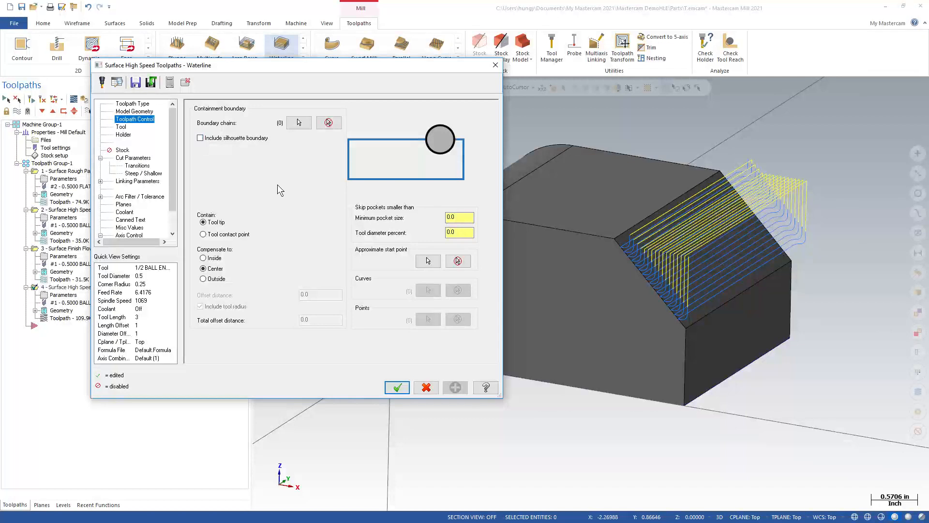
left_click(397, 387)
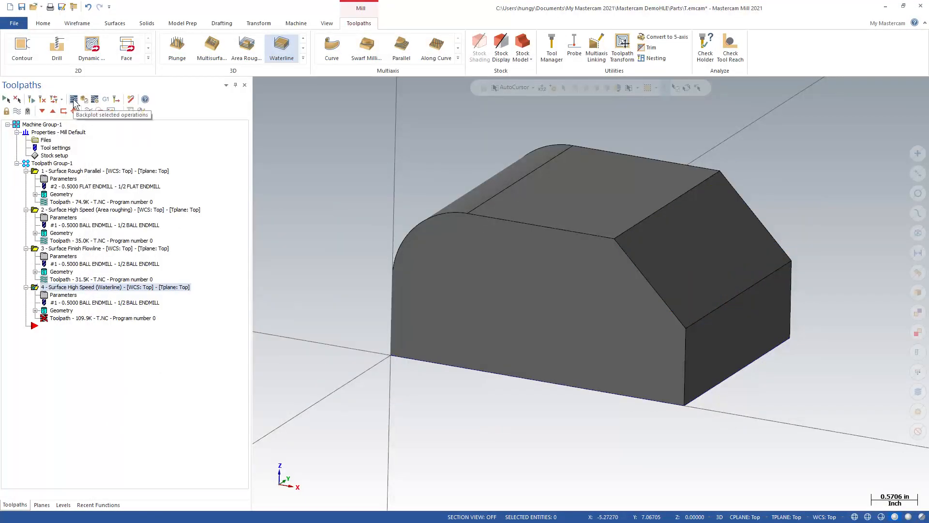
left_click(43, 100)
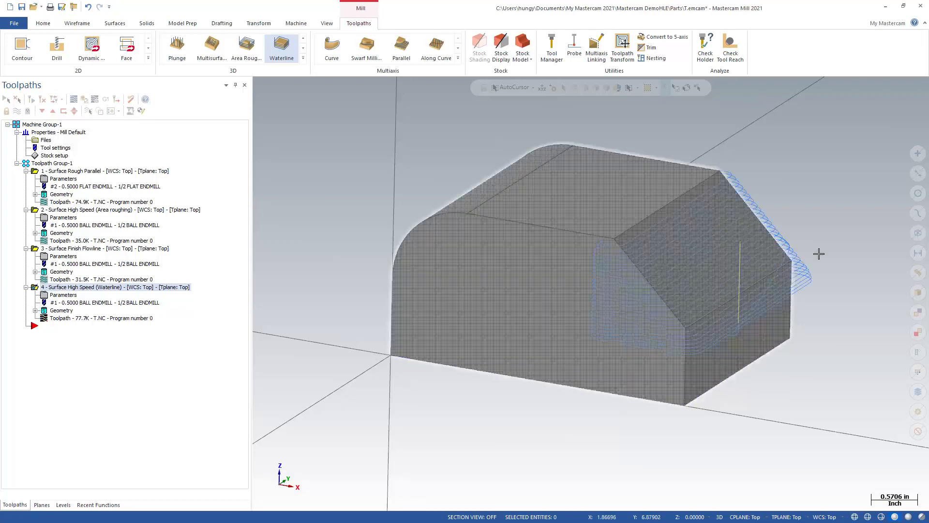
Step: Select the block's top face and the side faces adjoining the chamfer as avoidance geometry of the Waterline operation
left_click(58, 295)
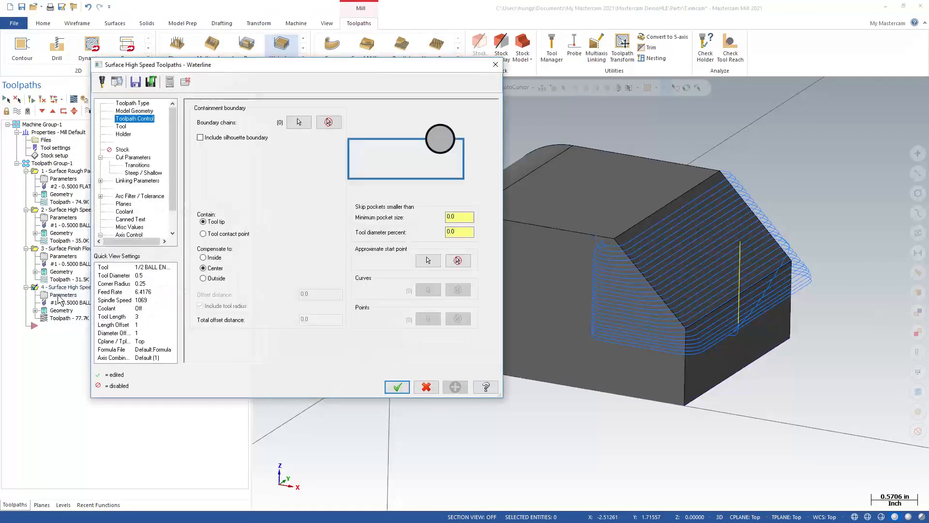
left_click(134, 111)
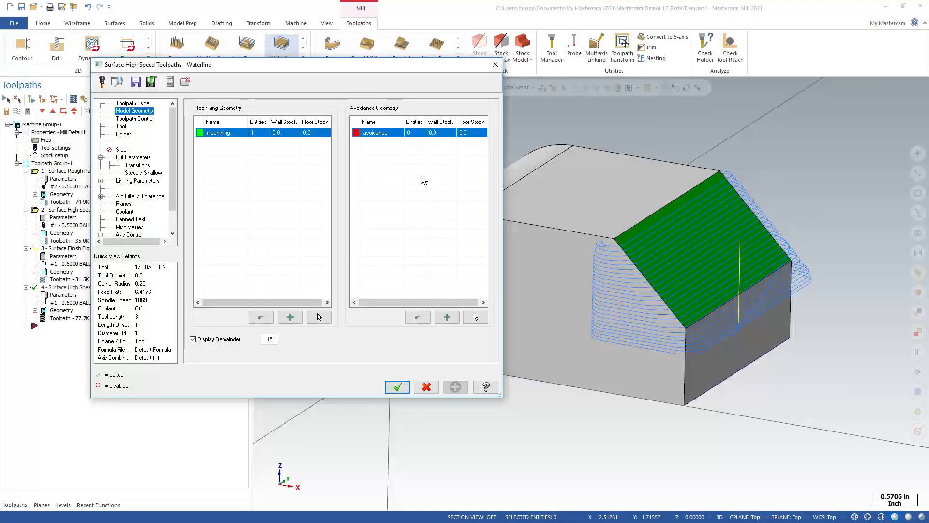
left_click(476, 316)
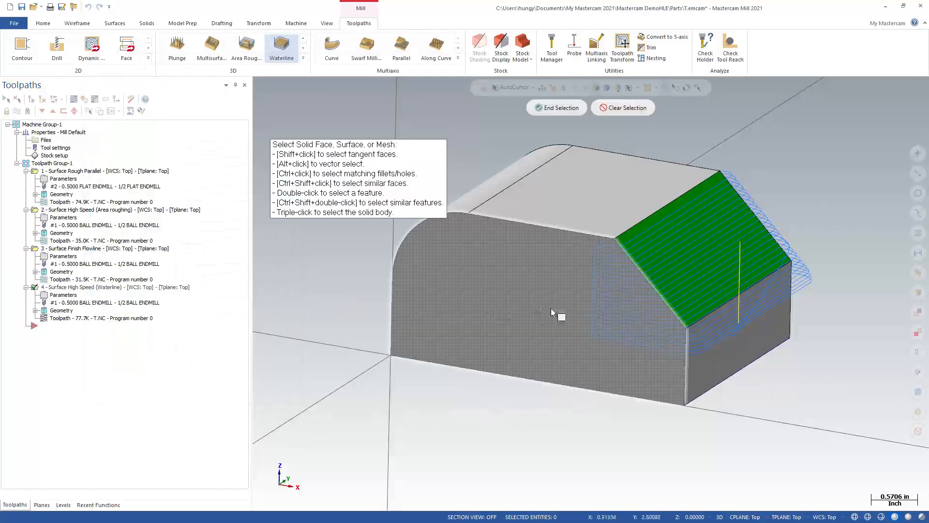
left_click(553, 308)
left_click(615, 184)
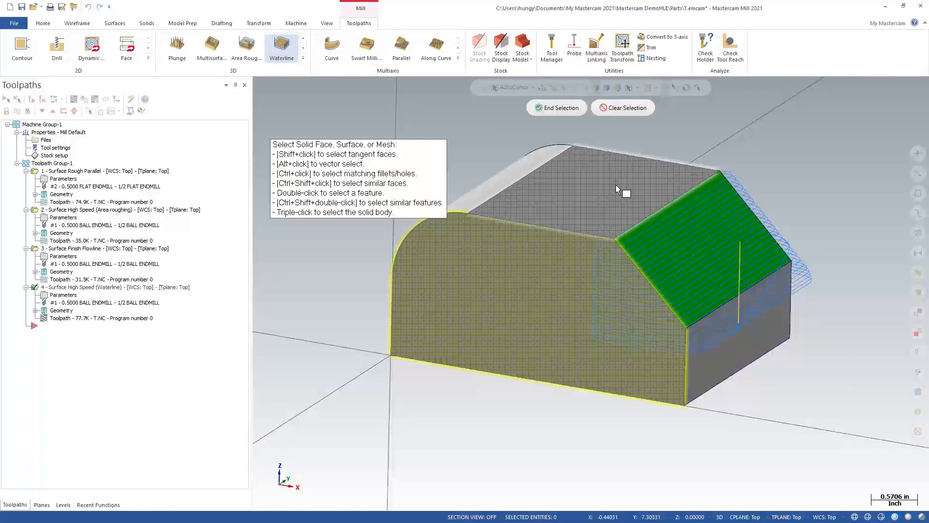
middle_click_drag(552, 285, 768, 325)
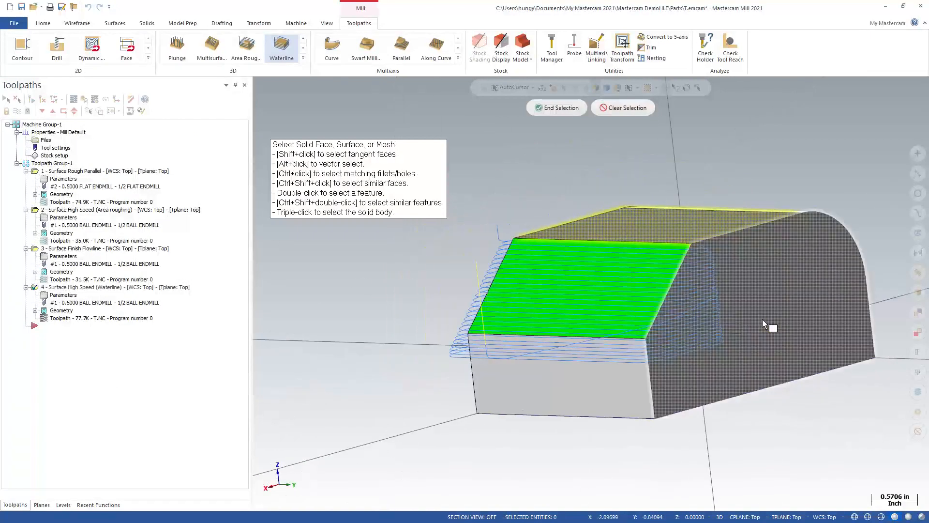
middle_click_drag(454, 282, 602, 164)
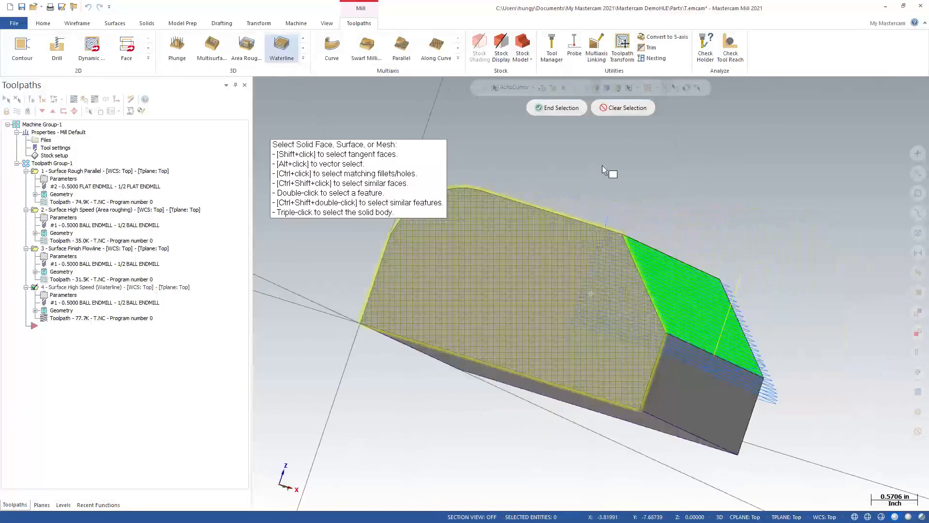
left_click(559, 108)
left_click(397, 386)
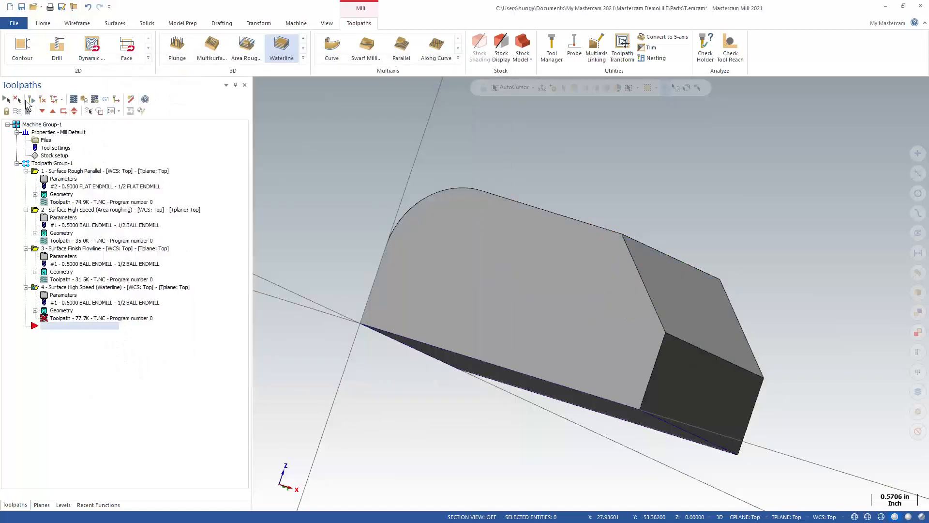
Step: Regenerate the Waterline toolpath with the avoidance faces and inspect its passes around the chamfer
left_click(31, 99)
middle_click_drag(566, 180, 549, 220)
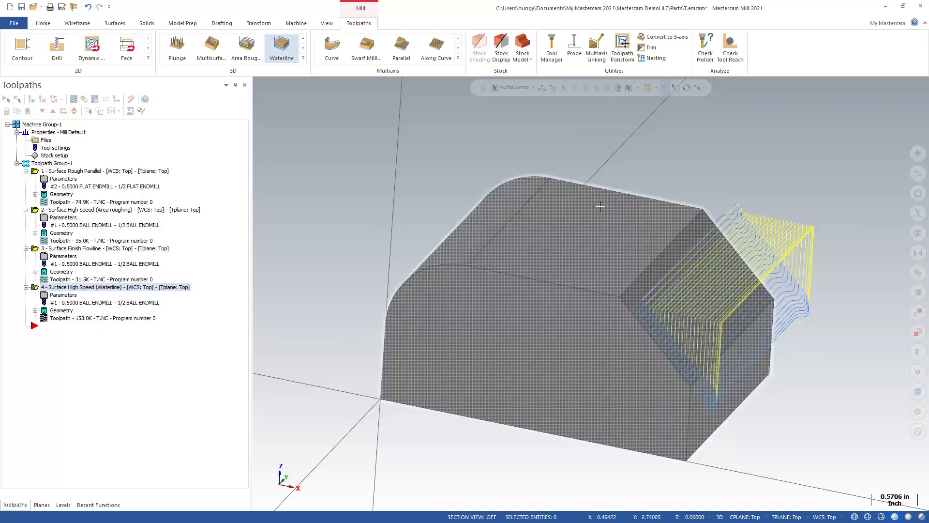
mouse_move(603, 207)
middle_mouse_down()
mouse_move(589, 189)
mouse_move(608, 204)
middle_mouse_up()
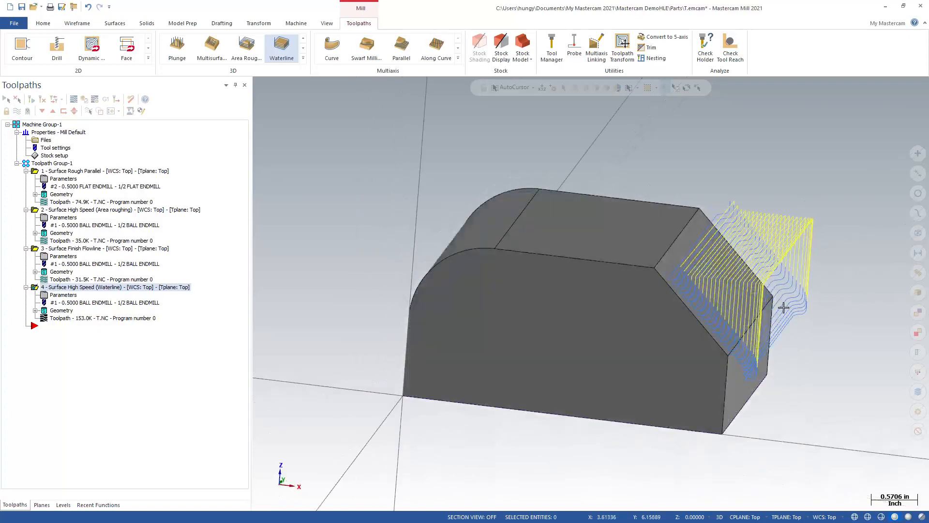
middle_click_drag(779, 321, 752, 320)
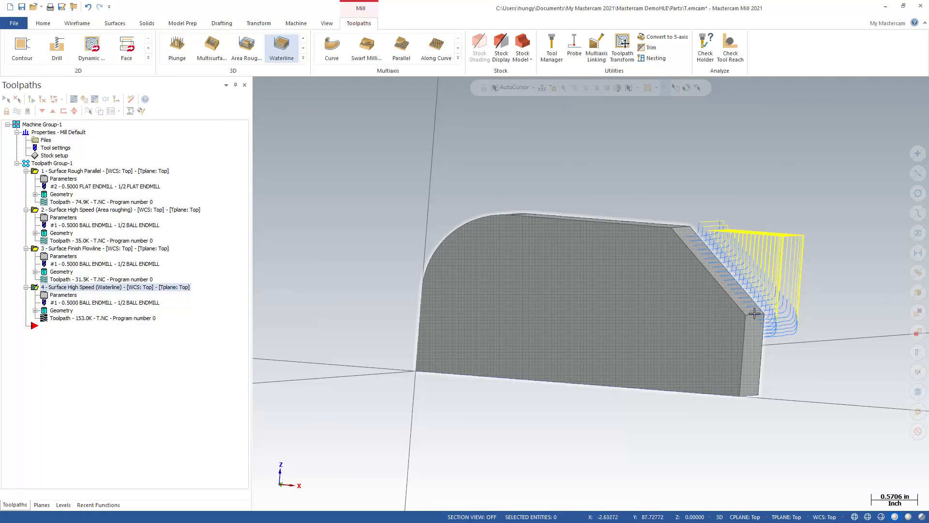
middle_click_drag(489, 178, 633, 242)
scroll(734, 234, "down", 1)
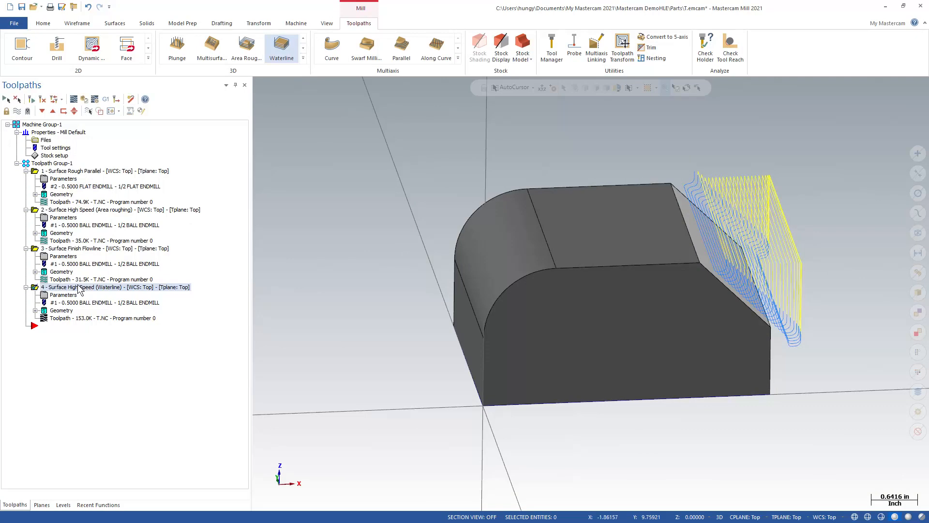
left_click(64, 257)
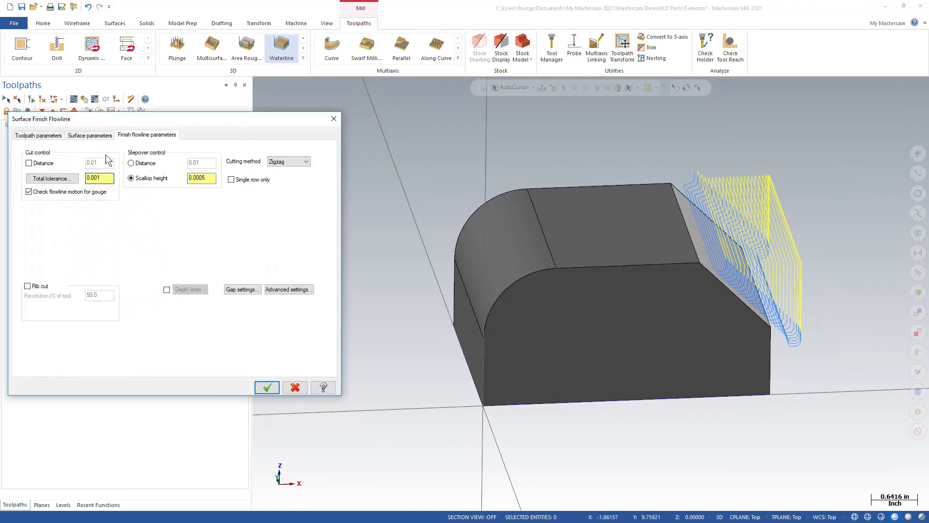
left_click(44, 136)
key("Escape")
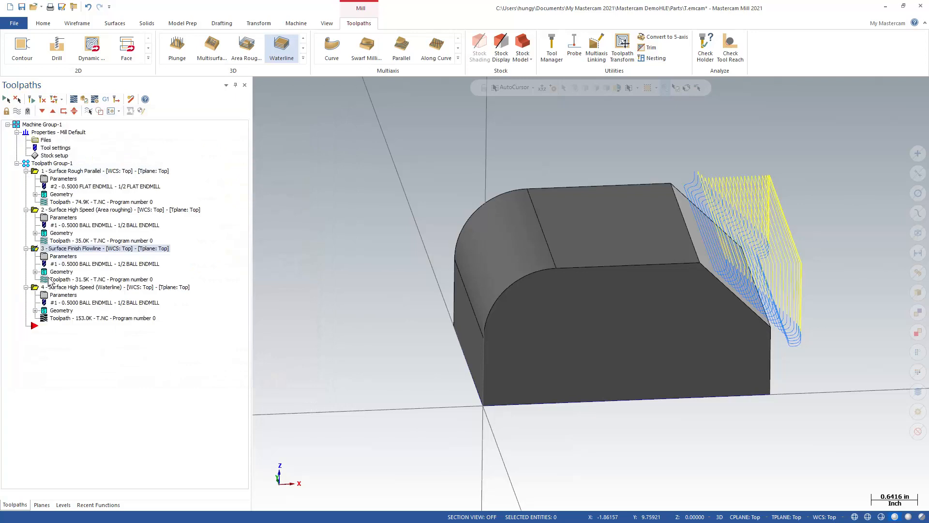
Step: Flip the cut direction in the Surface Finish Flowline operation's flowline data and regenerate its toolpath on the chamfer
left_click(59, 273)
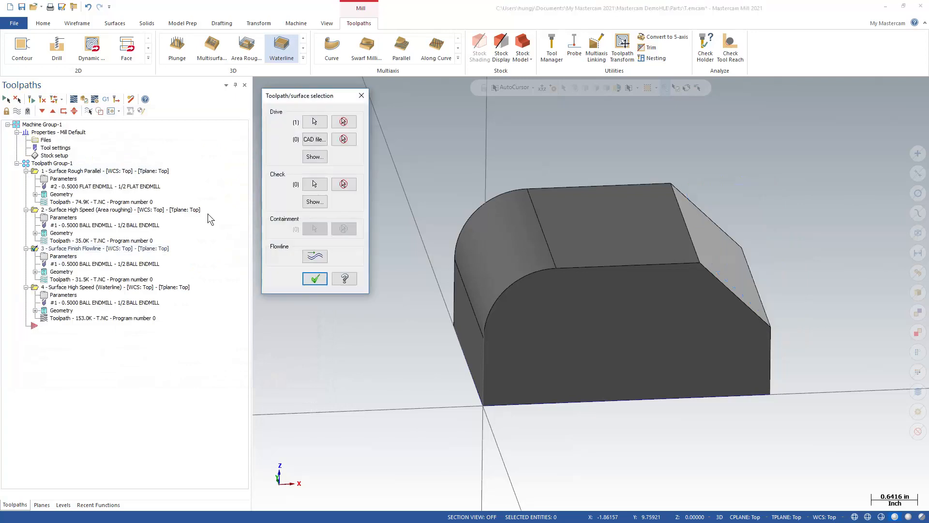
left_click(315, 257)
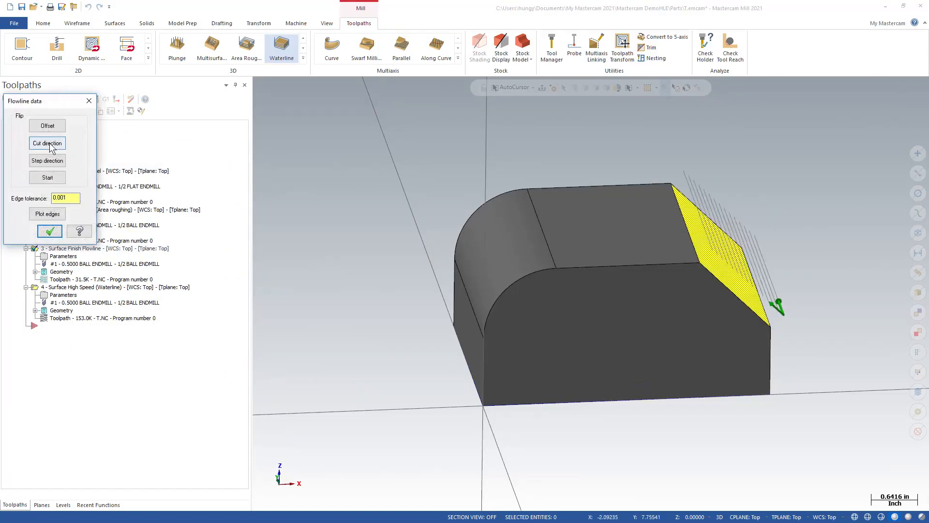
left_click(47, 143)
left_click(50, 231)
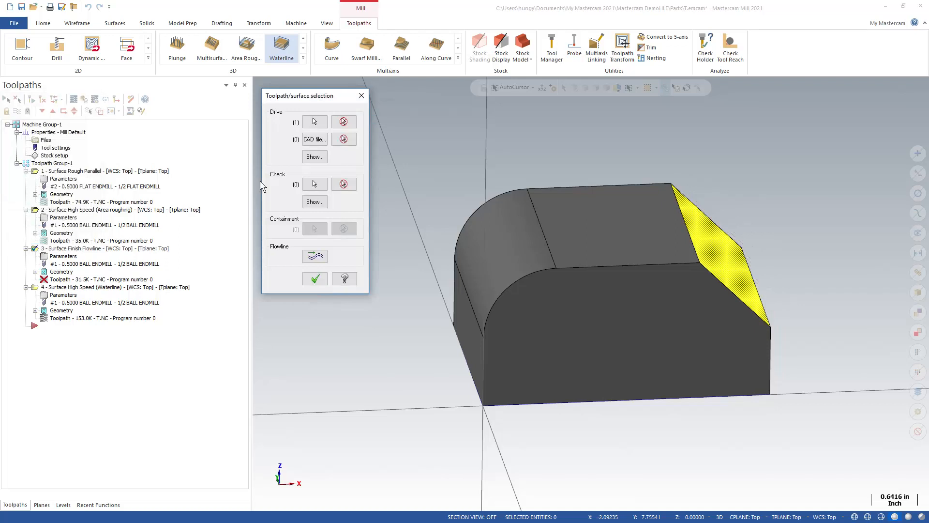
left_click(314, 279)
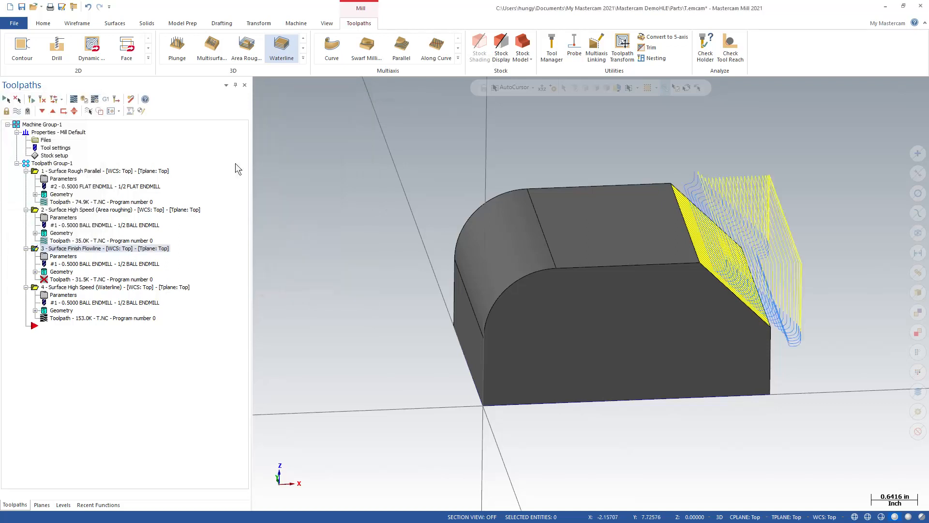
left_click(31, 100)
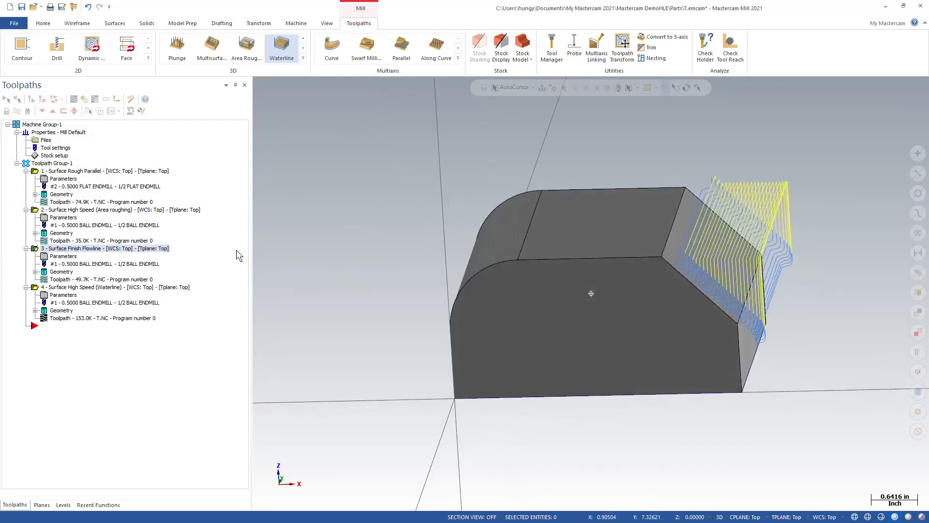
Step: Display the Flowline toolpath on the chamfer for comparison with the Waterline passes, and hide the Waterline toolpath
left_click(17, 111)
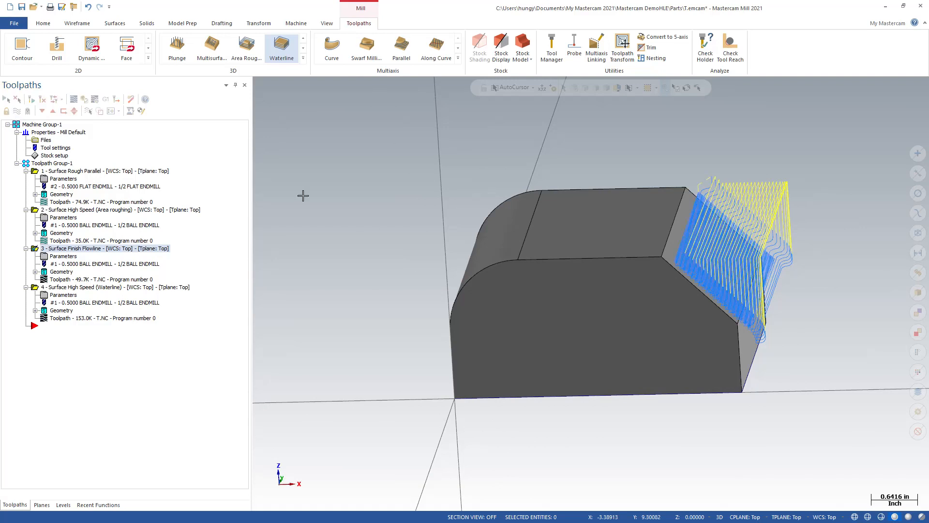
middle_click_drag(590, 252, 556, 289)
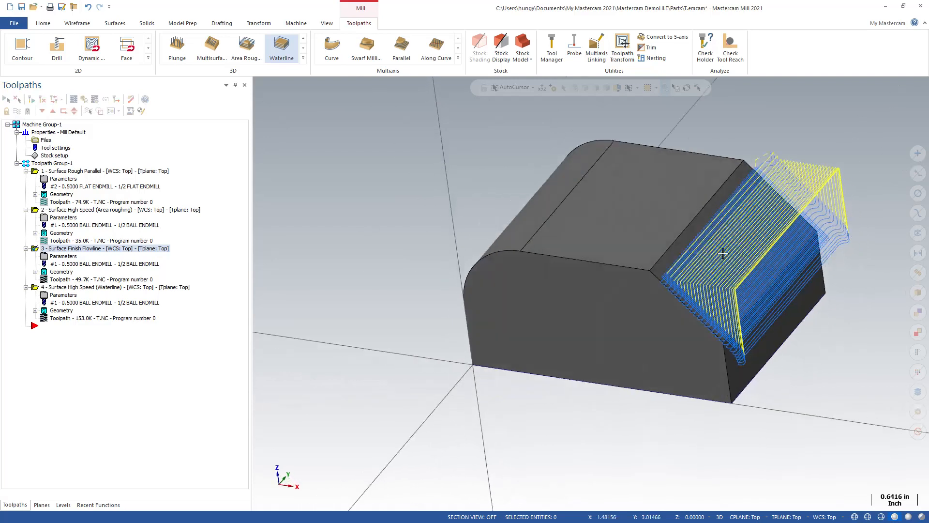
scroll(753, 245, "down", 1)
scroll(752, 244, "up", 12)
scroll(650, 261, "up", 3)
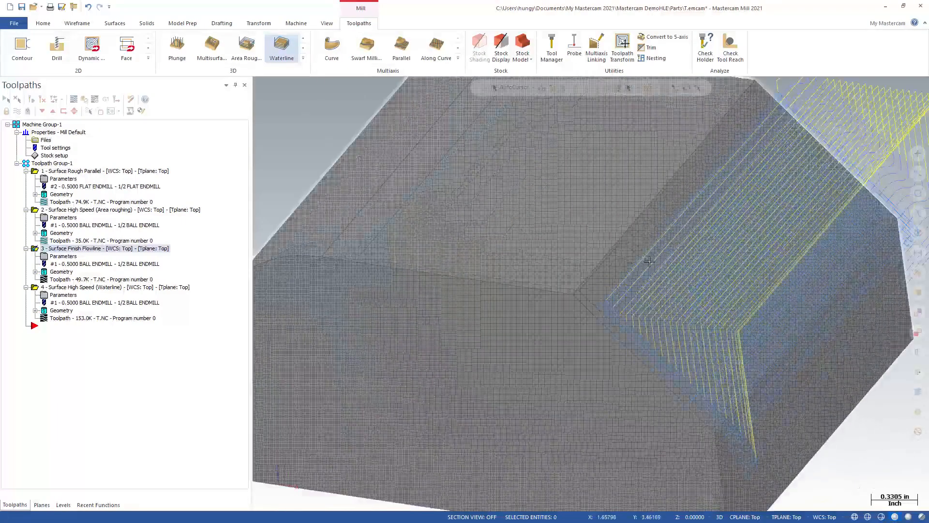
middle_click_drag(667, 260, 638, 258)
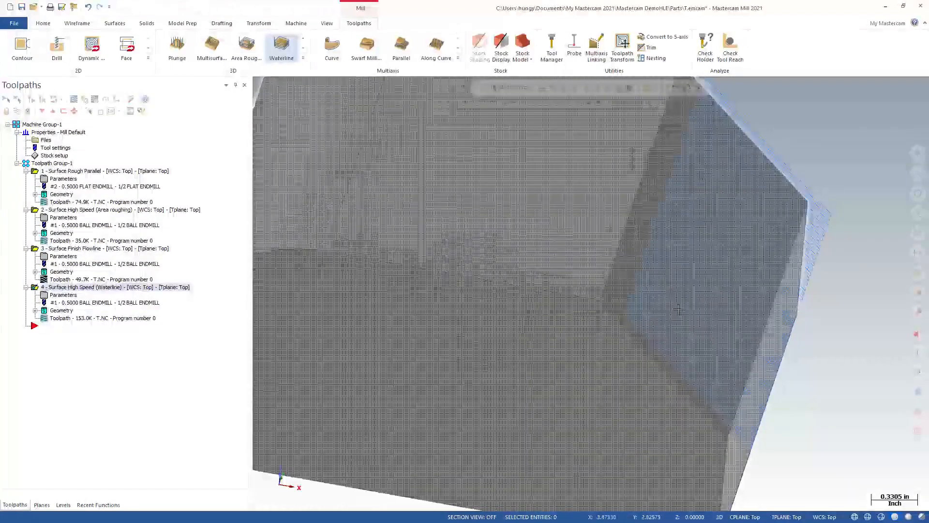
middle_click_drag(671, 322, 568, 236)
scroll(483, 236, "down", 5)
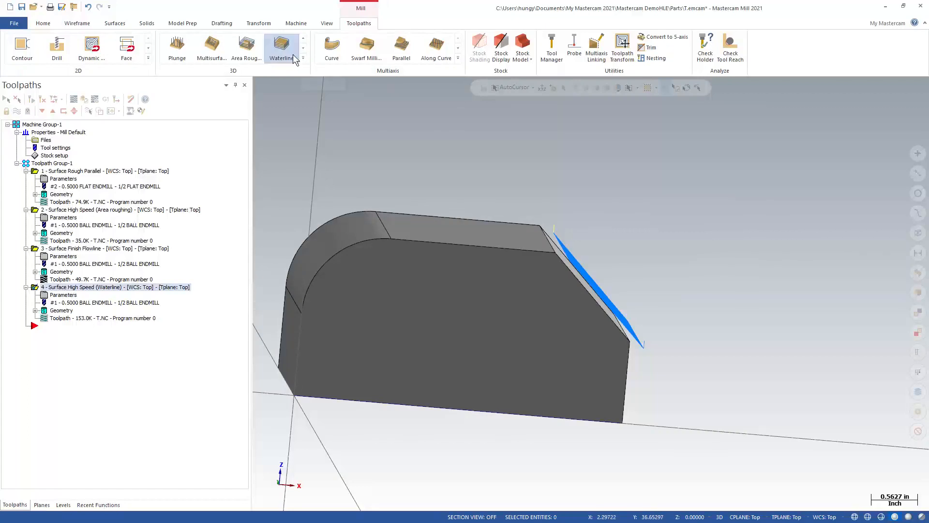
Step: Create a Raster finishing operation with 0 wall and floor stock and the fillet's solid face as machining geometry
left_click(303, 58)
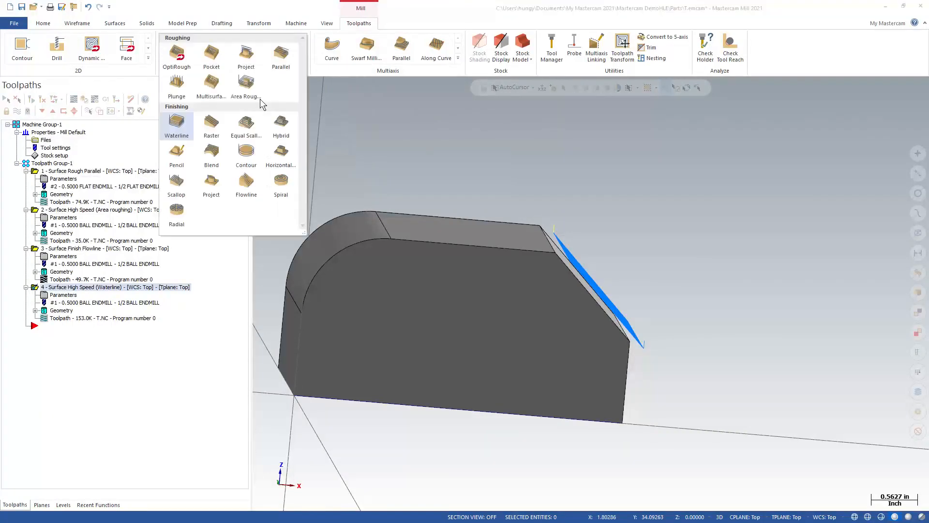
left_click(209, 134)
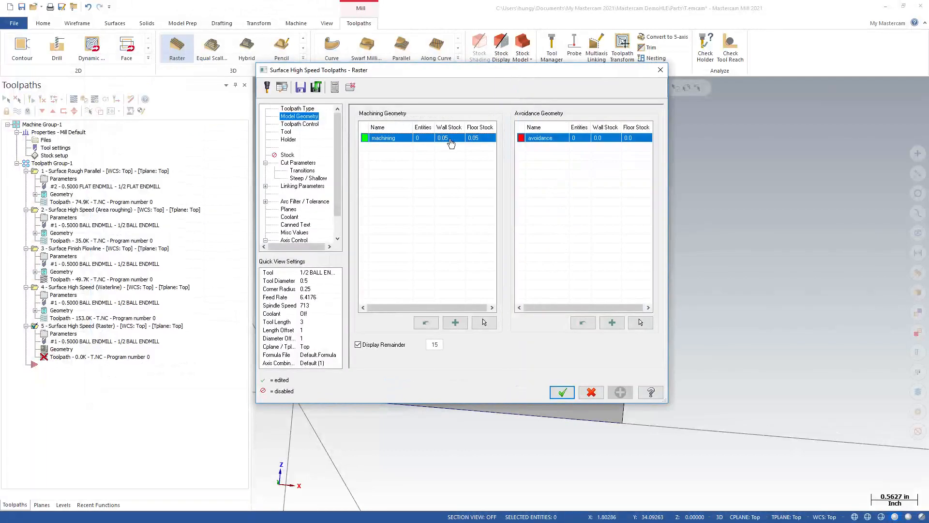
double_click(451, 144)
type("0")
left_click(473, 141)
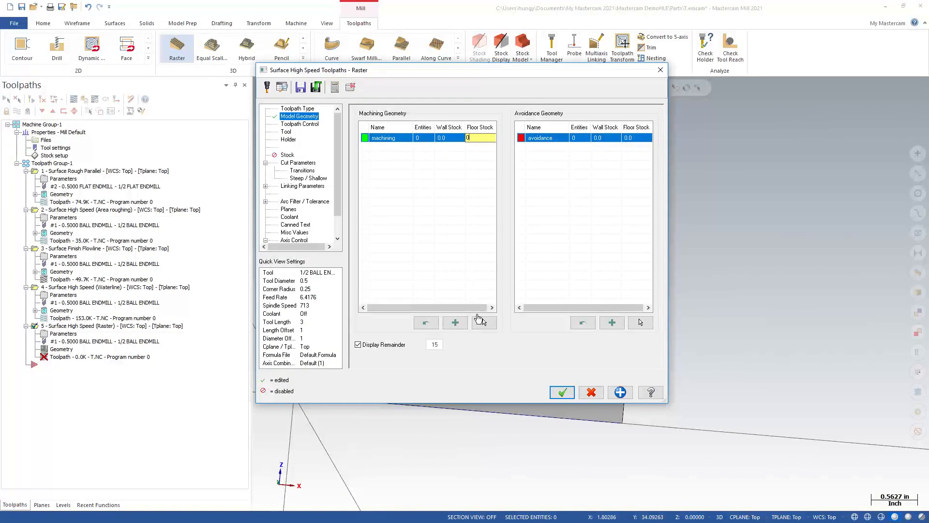
left_click(484, 321)
left_click(329, 233)
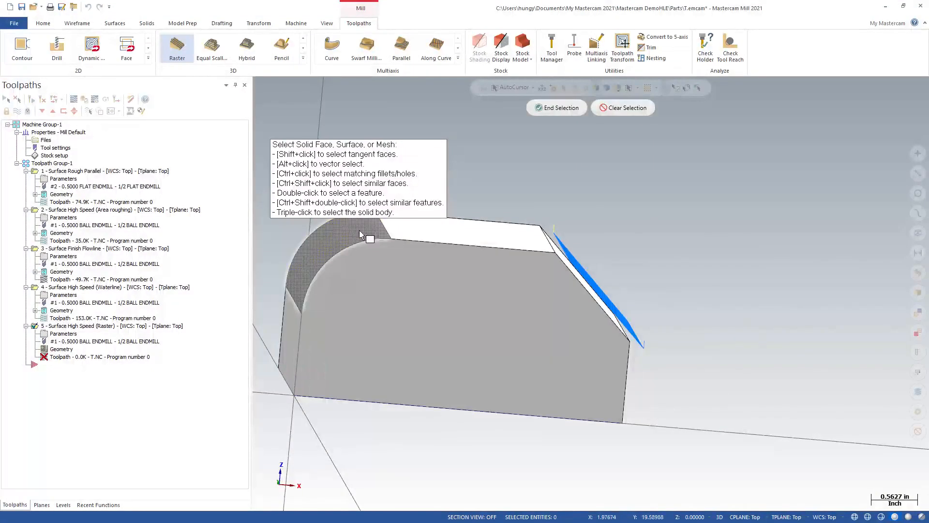
left_click(565, 114)
Step: Assign the 1/2 ball endmill to the Raster operation, generate its toolpath and inspect the passes over the fillet
left_click(289, 131)
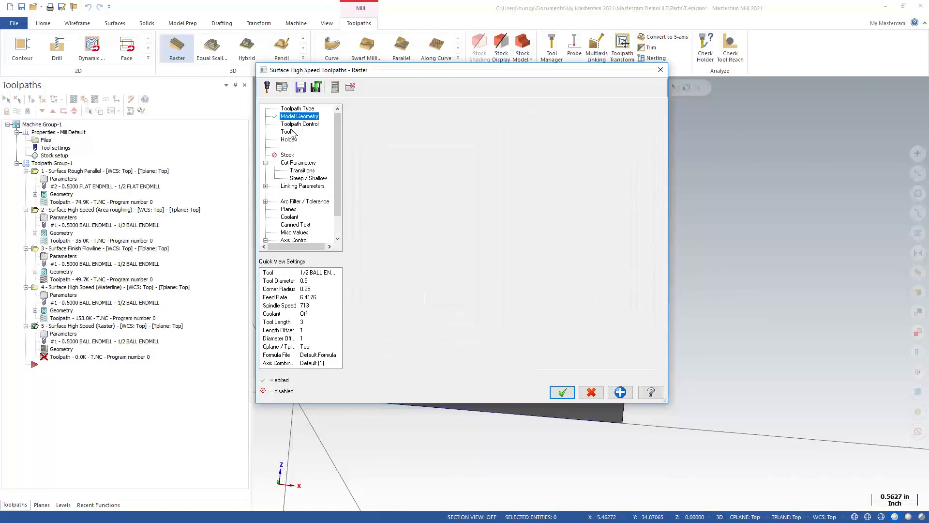
left_click(412, 135)
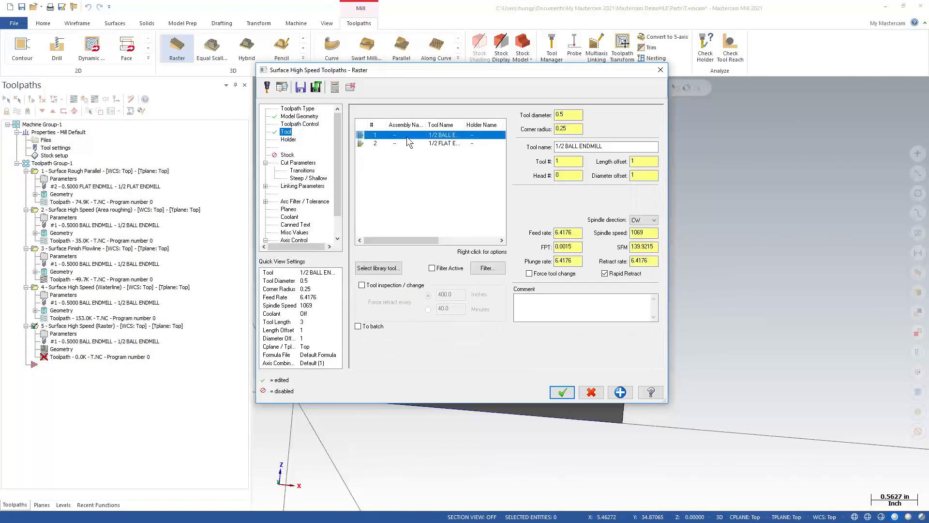
left_click(297, 164)
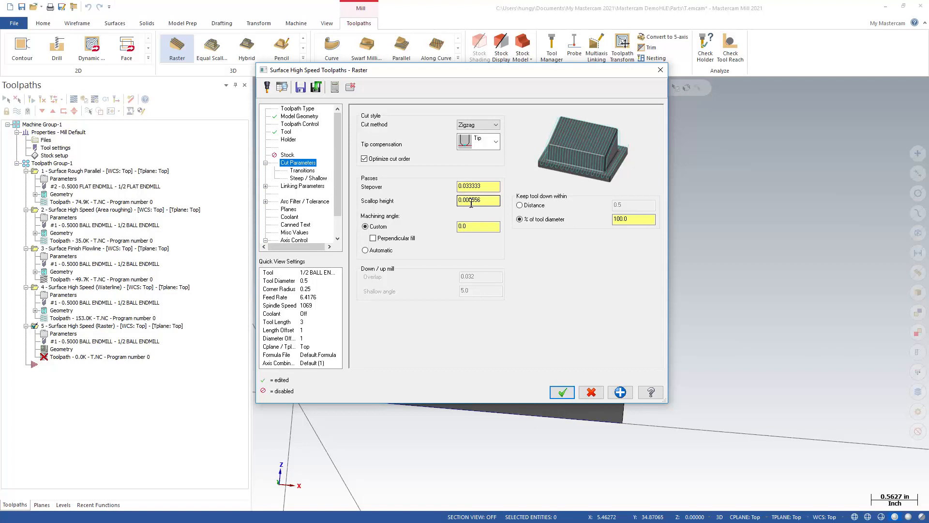
left_click(310, 186)
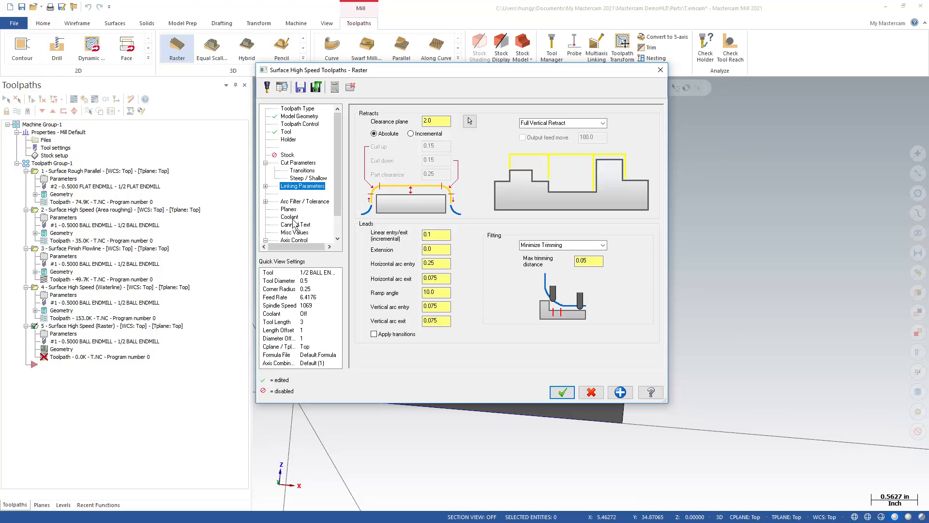
left_click(561, 392)
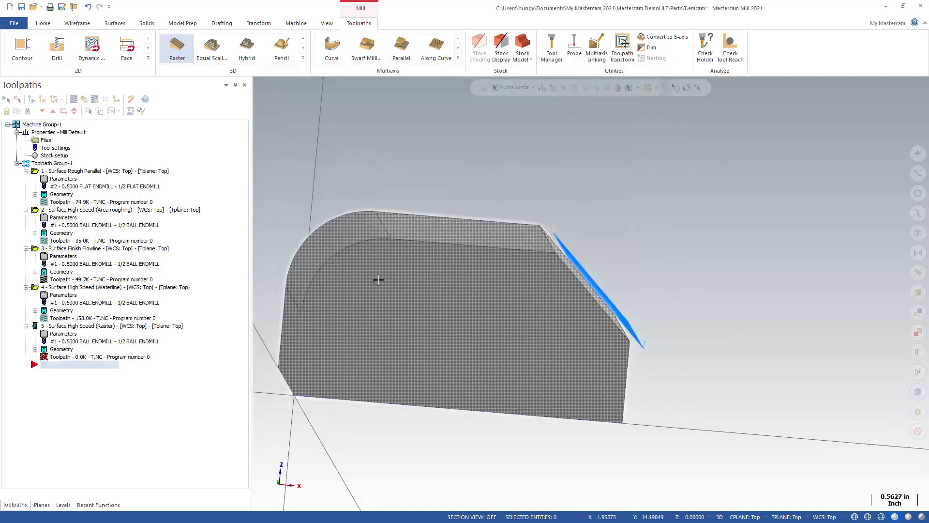
scroll(317, 224, "up", 2)
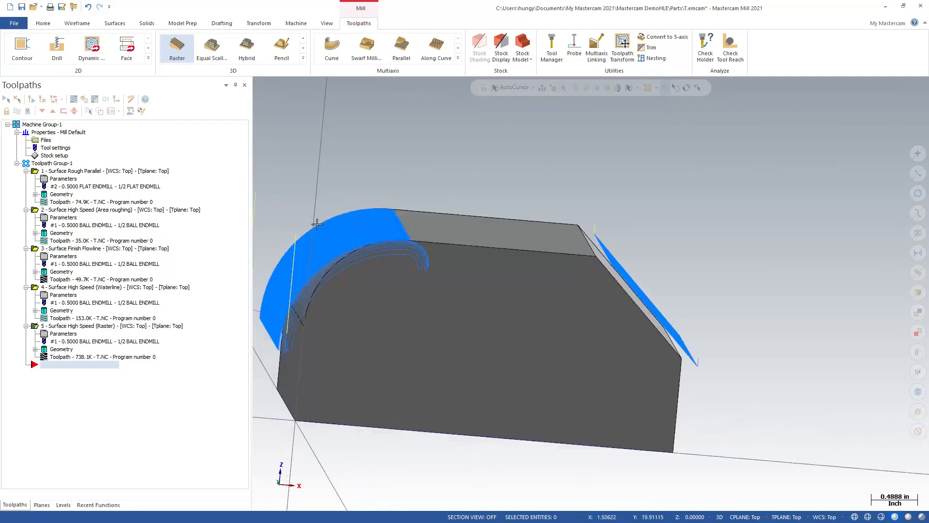
scroll(318, 222, "up", 3)
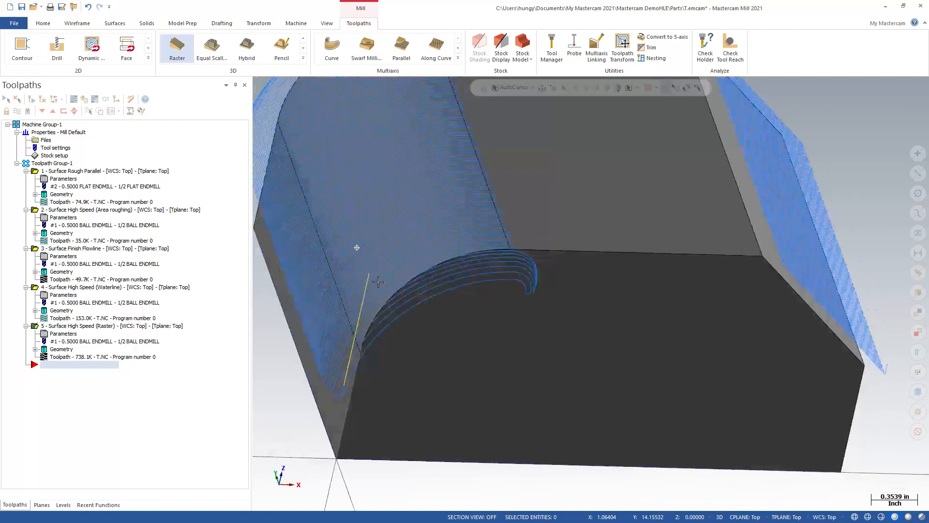
middle_click_drag(369, 280, 349, 273)
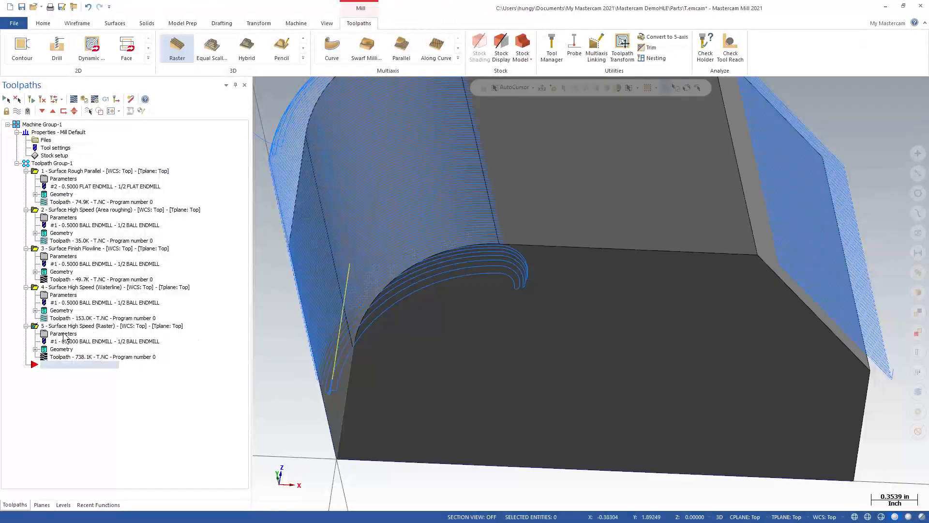
Step: Contain the Raster operation to the silhouette boundary using Tool tip and Center compensation, regenerate it and inspect the passes over the fillet
left_click(64, 334)
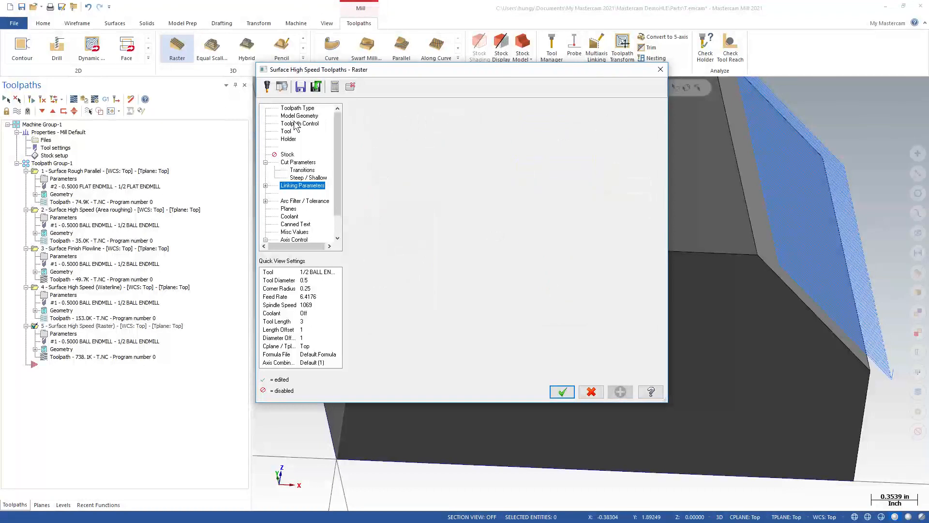
left_click(296, 125)
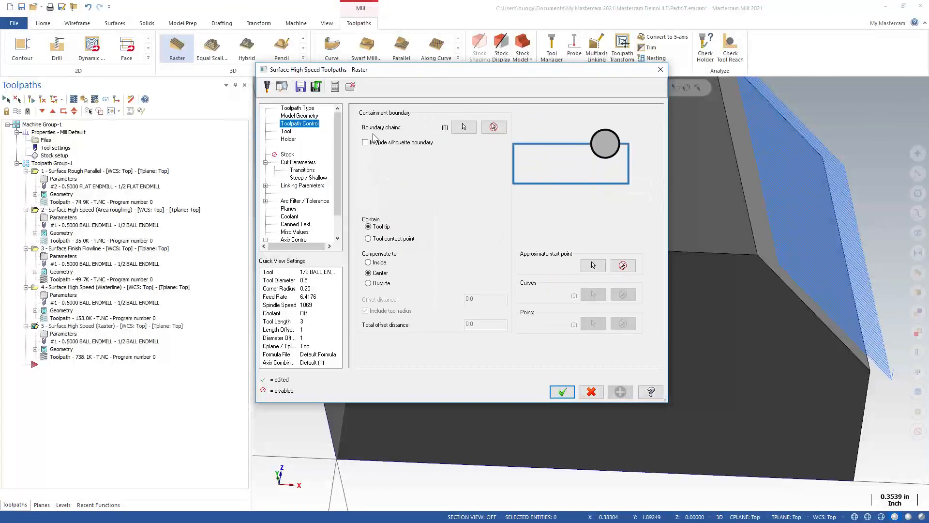
left_click(562, 392)
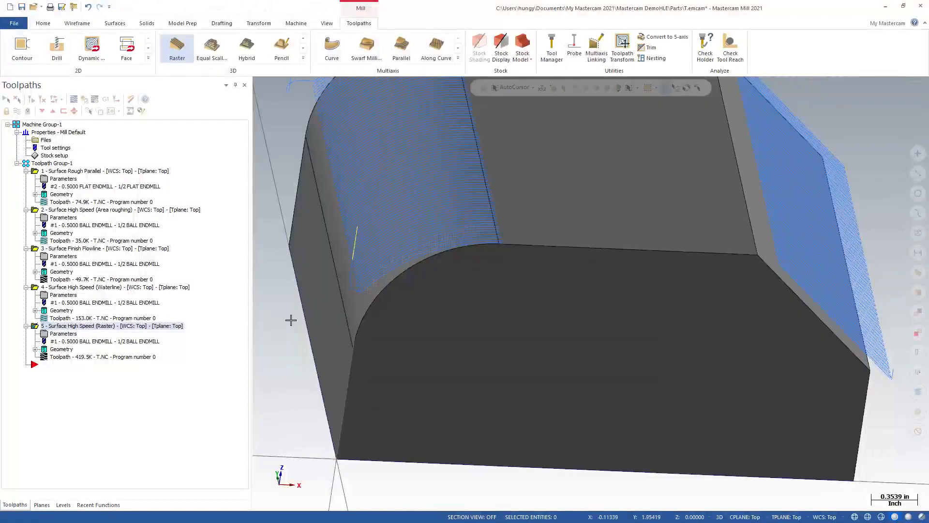
middle_click_drag(303, 231, 520, 294)
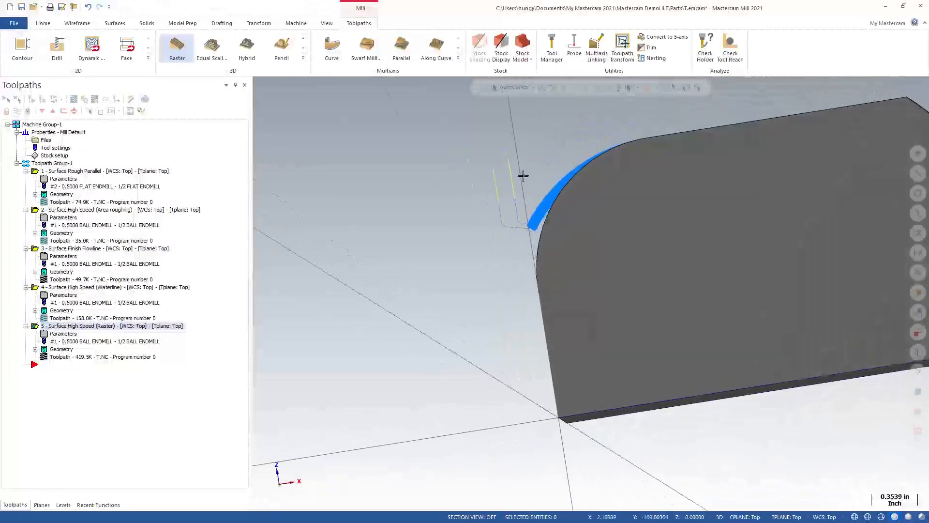
middle_click_drag(441, 240, 666, 192)
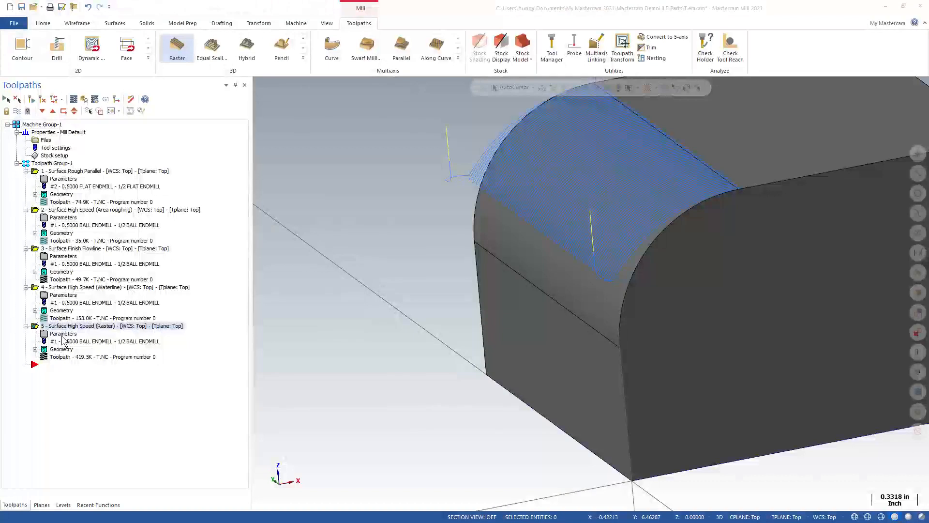
Step: Select the four block faces surrounding the fillet as avoidance geometry for the Raster operation
left_click(62, 334)
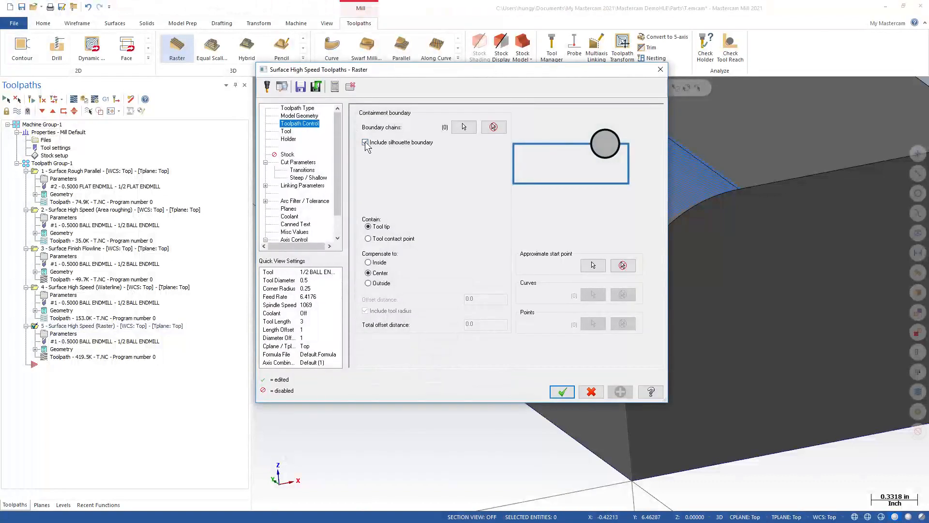
left_click(299, 116)
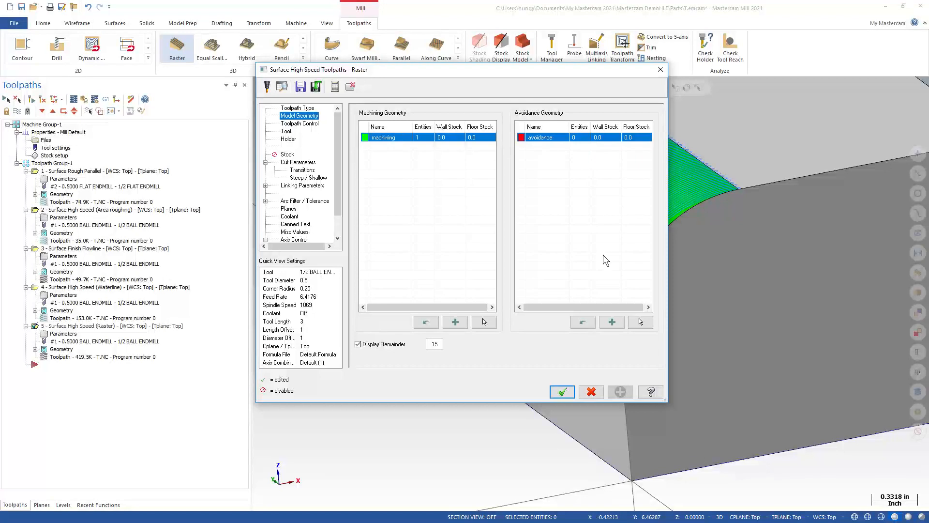
left_click(640, 322)
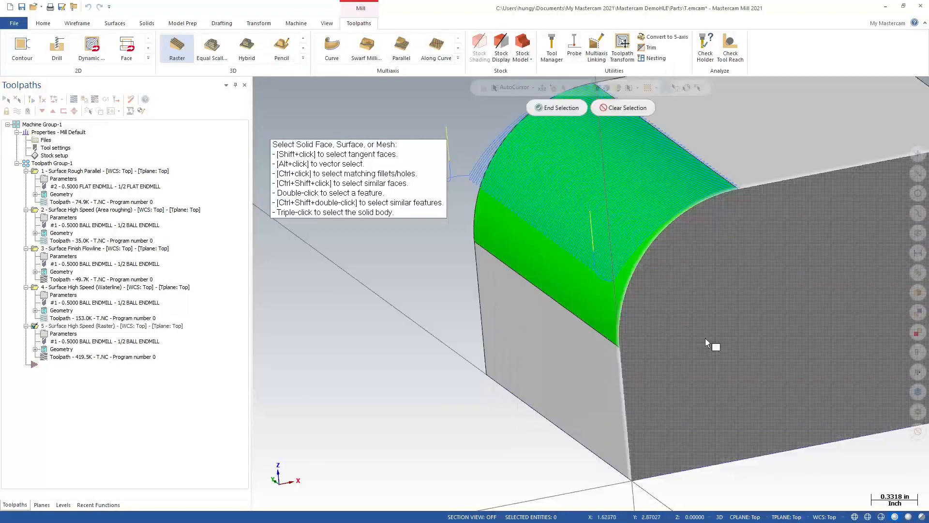
left_click(721, 209)
left_click(568, 416)
middle_click_drag(541, 381, 438, 322)
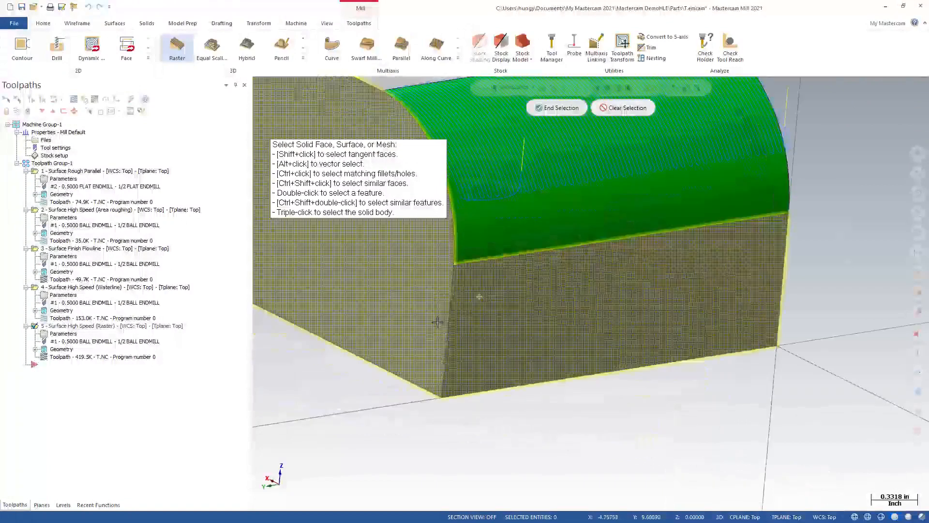
scroll(484, 292, "down", 2)
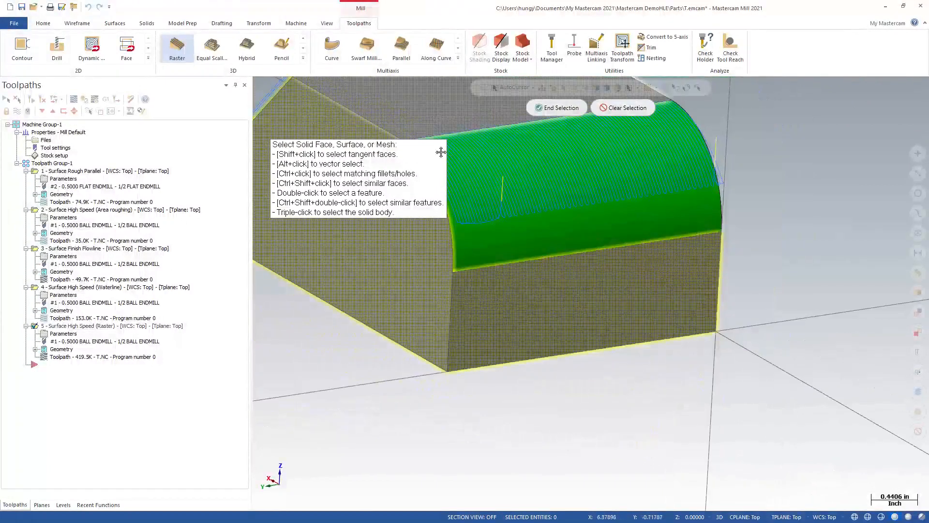
left_click(550, 108)
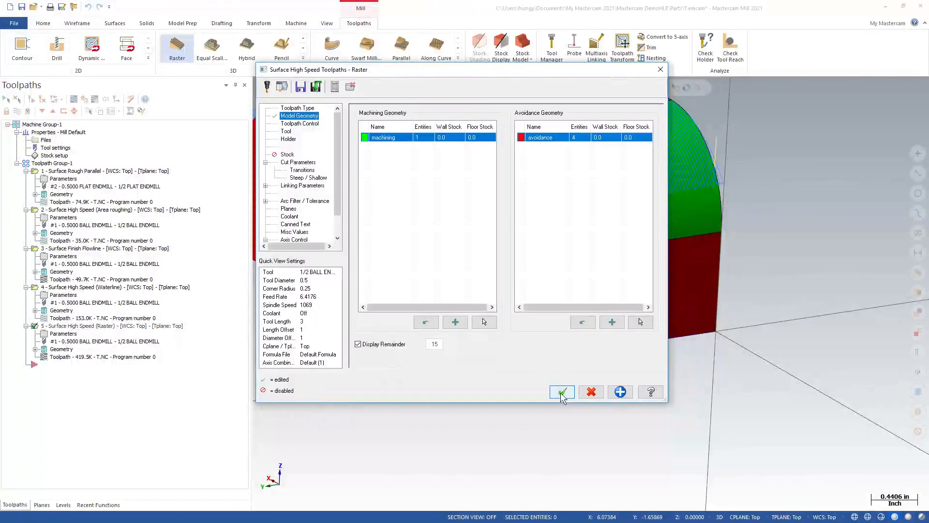
Step: Apply the Raster operation's edited parameters, regenerate its toolpath and inspect the passes around the fillet's edges
left_click(561, 392)
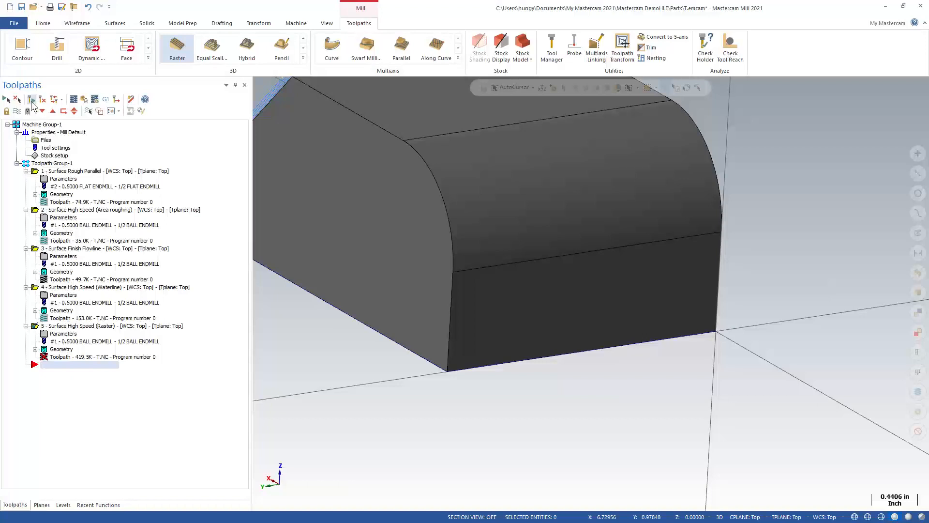
left_click(31, 99)
middle_click_drag(439, 152, 274, 179)
middle_click_drag(371, 180, 696, 181)
left_click(303, 58)
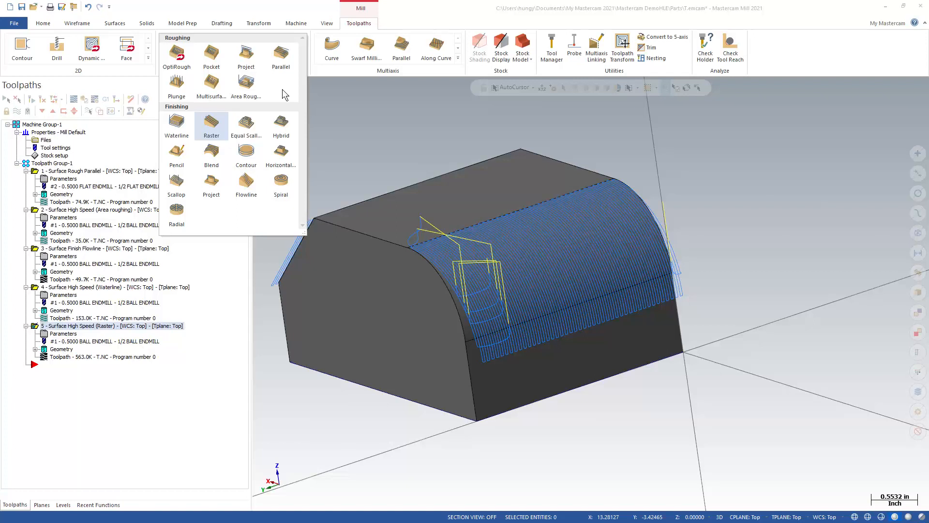
left_click(467, 134)
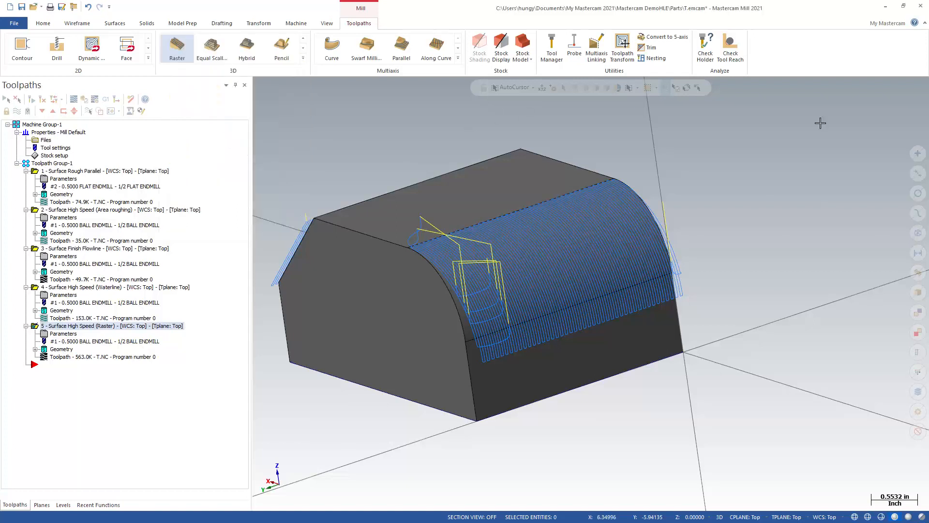